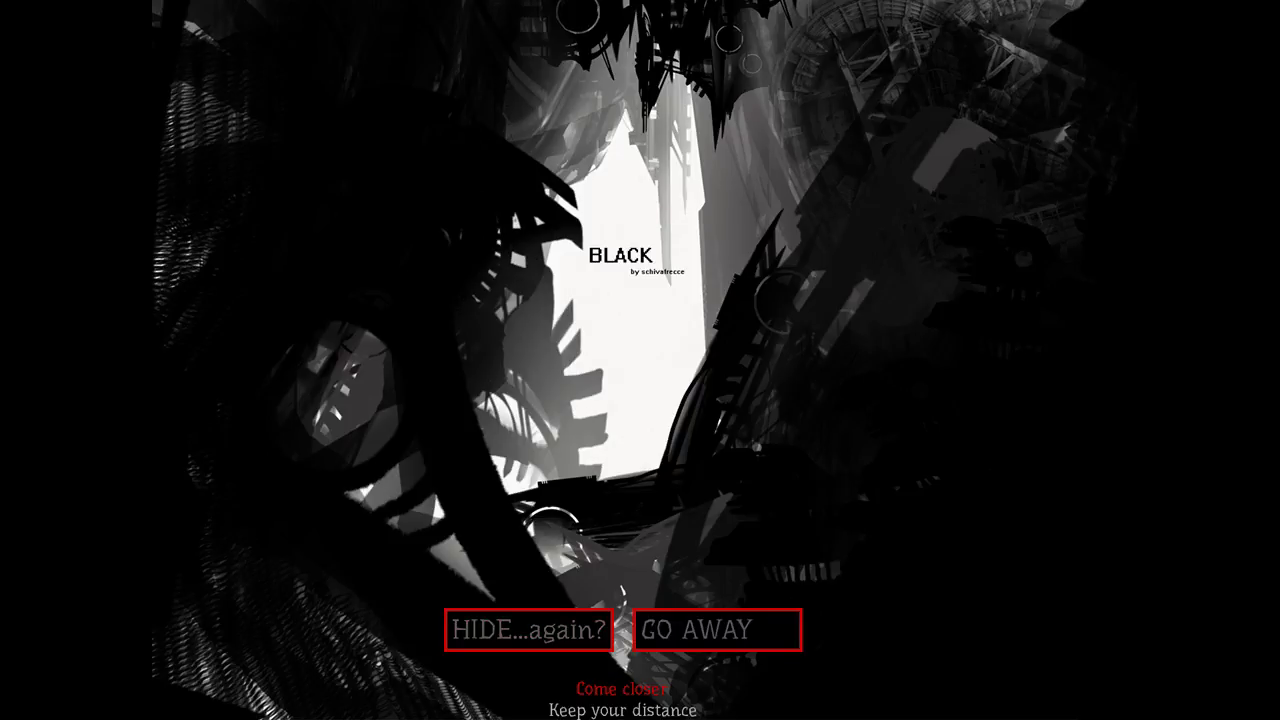
Step: Start the story, greet the silhouette with '...Hi', and introduce yourself with a corrected name
{"action": "left_click", "coordinate": [528, 629]}
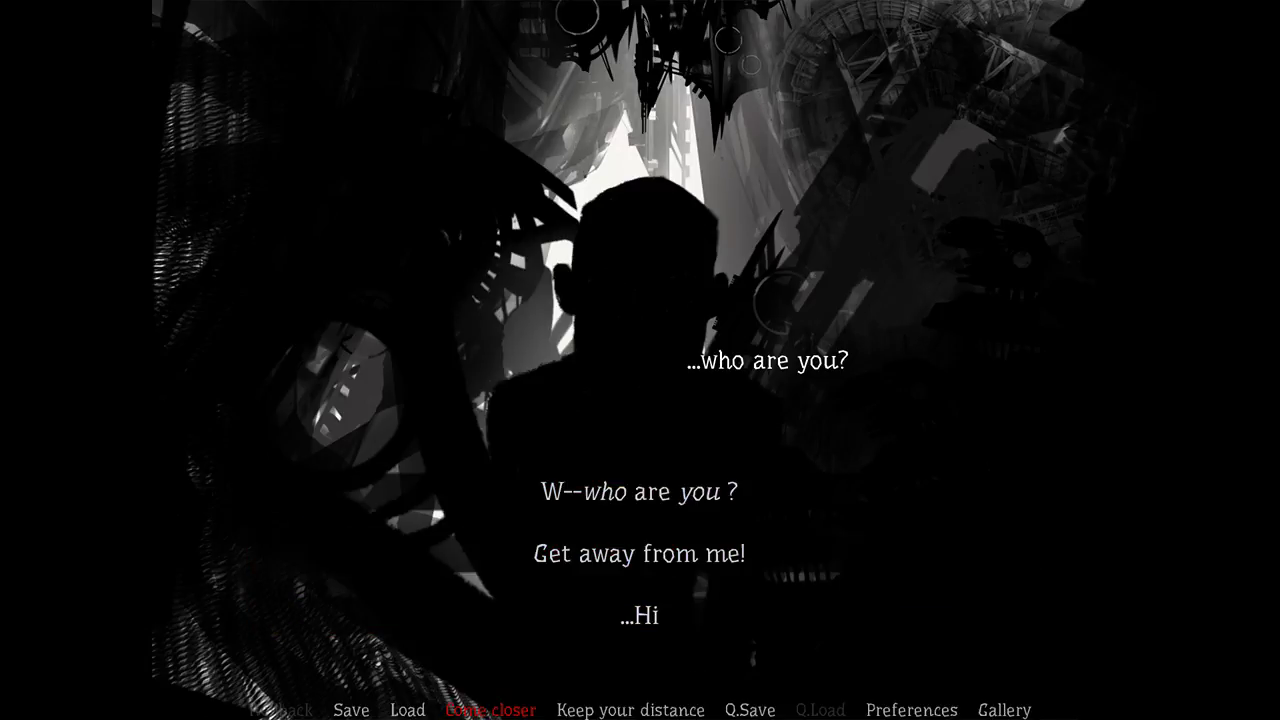
{"action": "key", "text": "Return"}
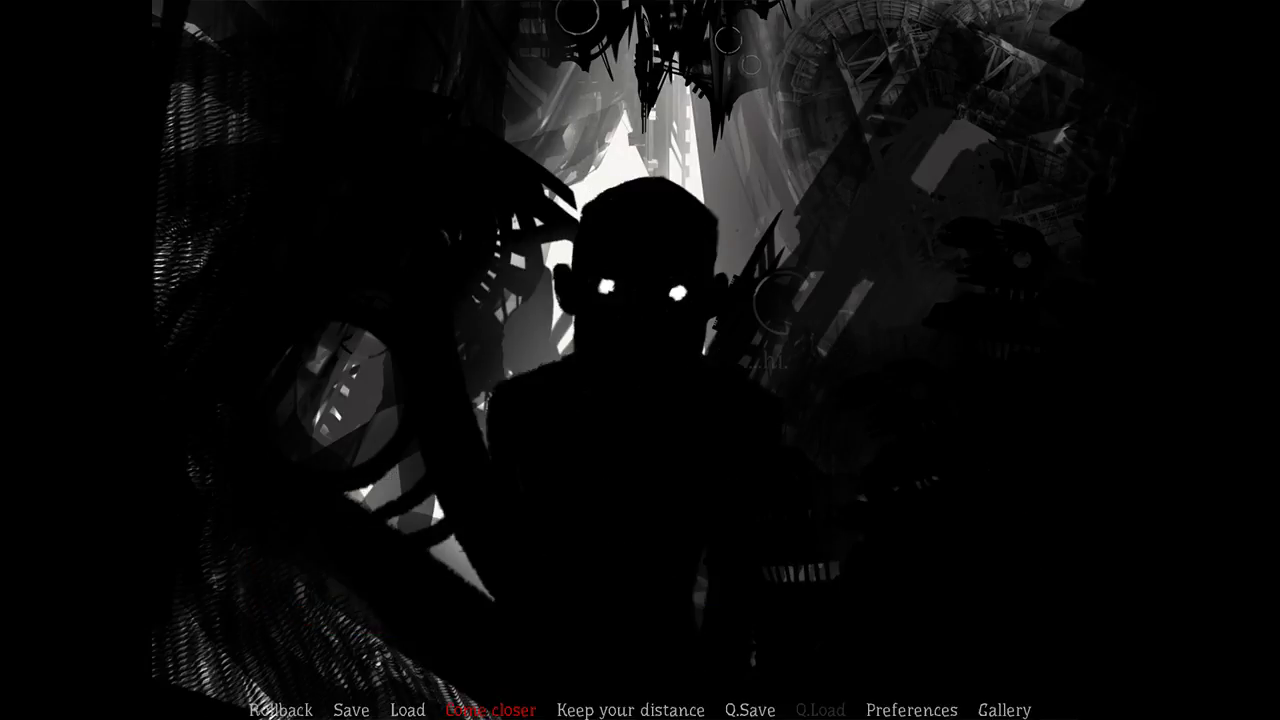
{"action": "key", "text": "Down"}
{"action": "key", "text": "Down"}
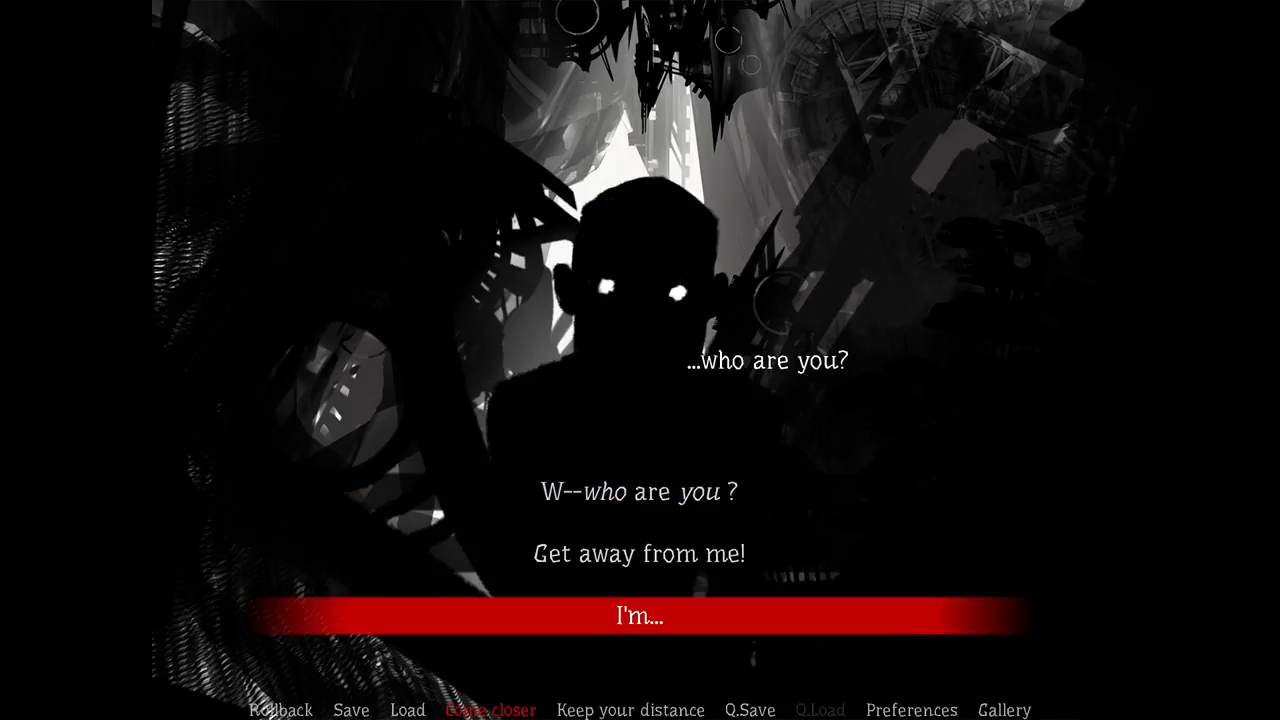
{"action": "key", "text": "Return"}
{"action": "key", "text": "Return"}
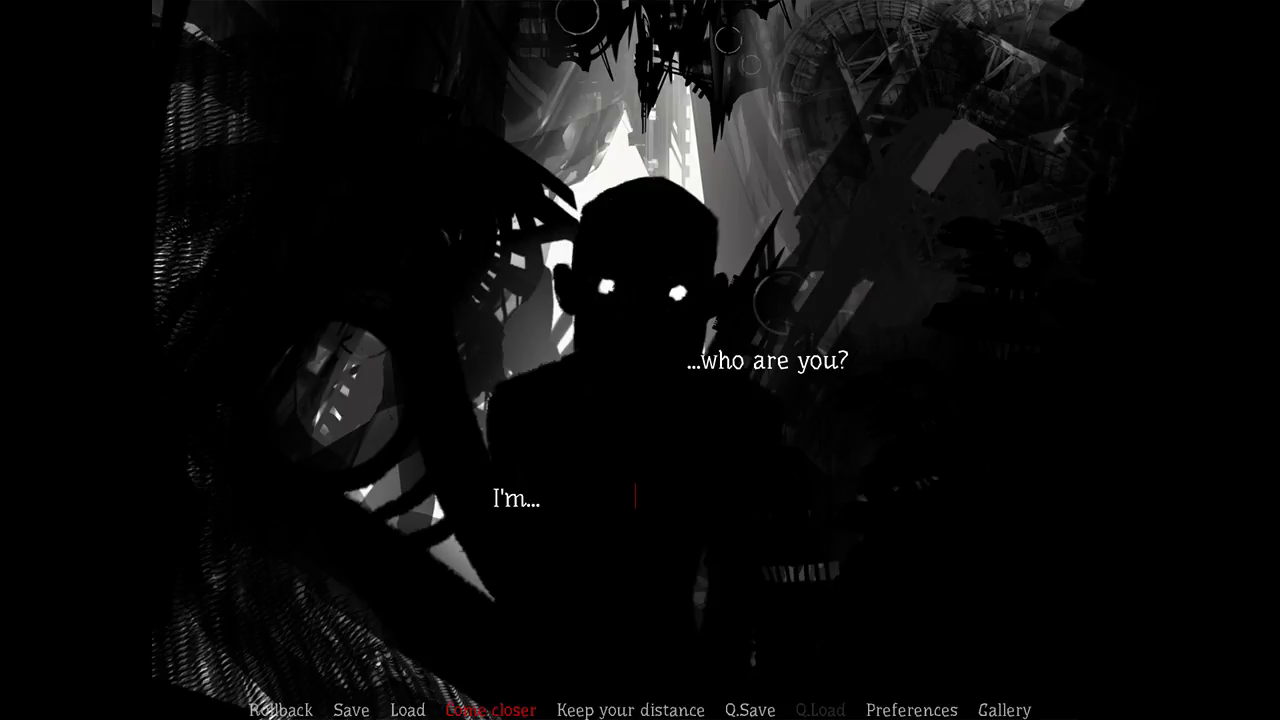
{"action": "type", "text": "J"}
{"action": "key", "text": "BackSpace"}
{"action": "type", "text": "G"}
{"action": "type", "text": "ym"}
{"action": "key", "text": "Return"}
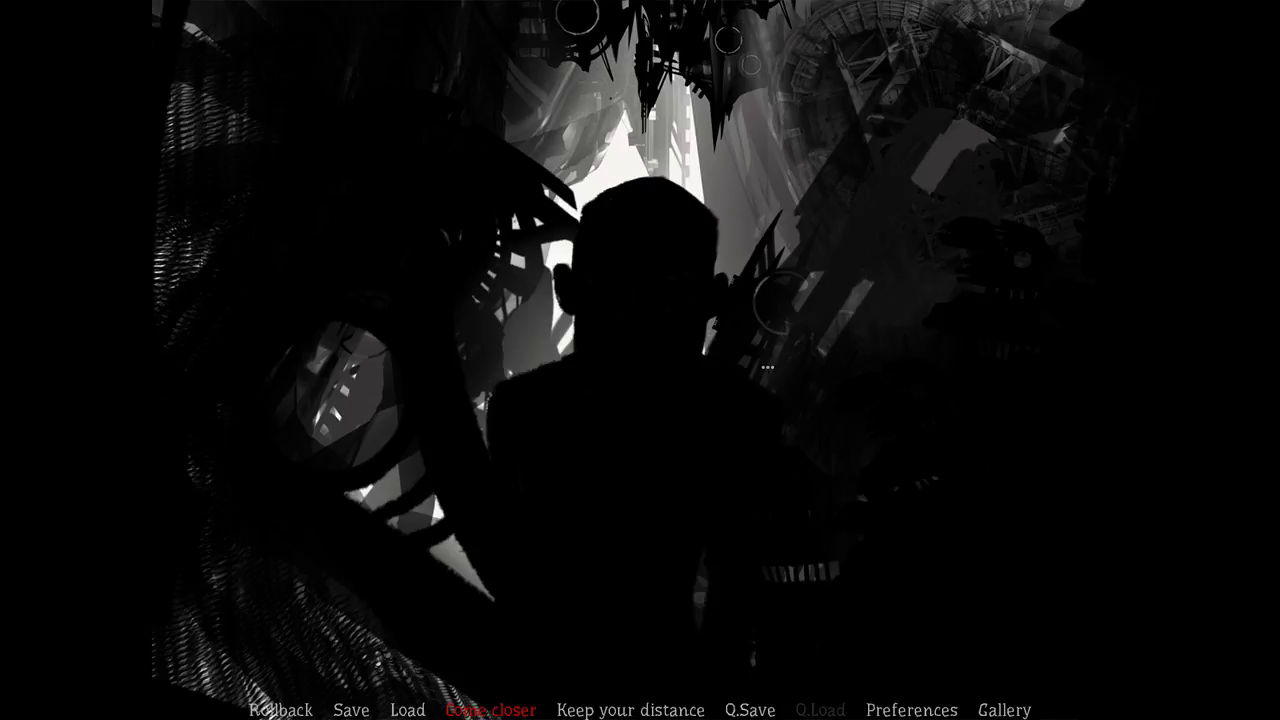
{"action": "key", "text": "Return"}
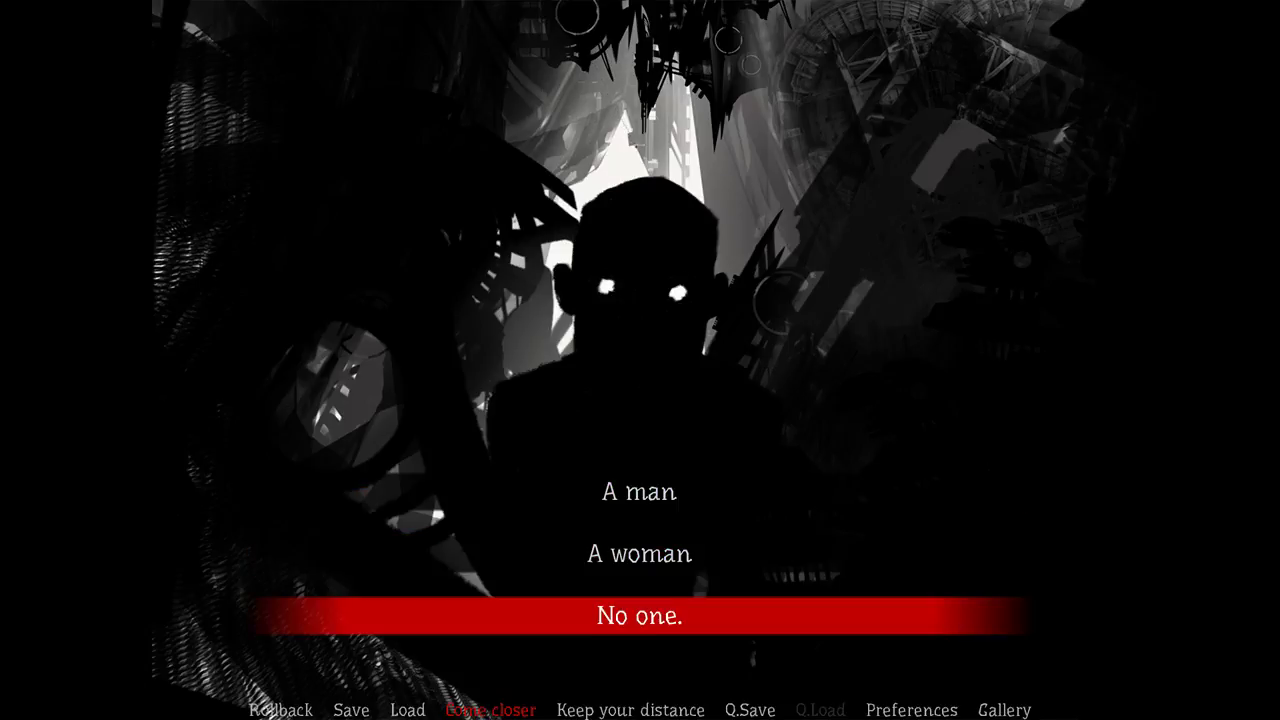
Step: Answer 'No one.' to the glowing-eyed figure, then pick 'Go with him.' into the cave
{"action": "key", "text": "Down"}
{"action": "key", "text": "Down"}
{"action": "key", "text": "Return"}
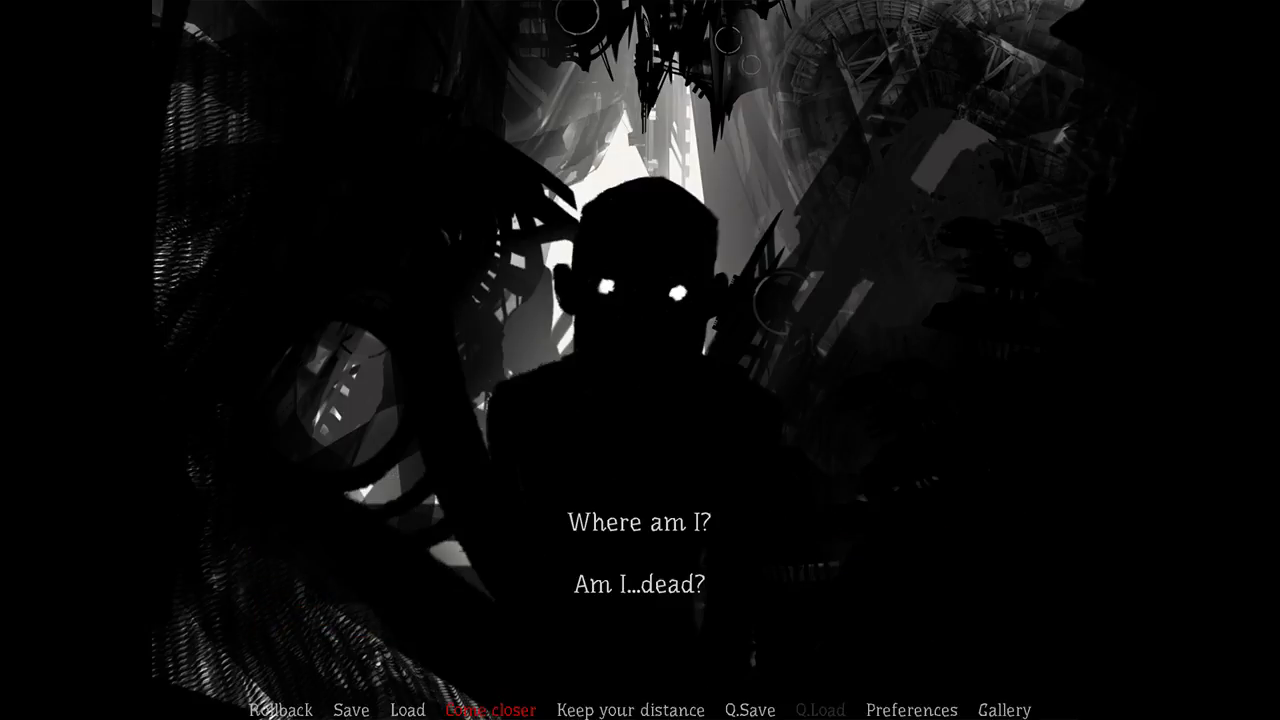
{"action": "key", "text": "Return"}
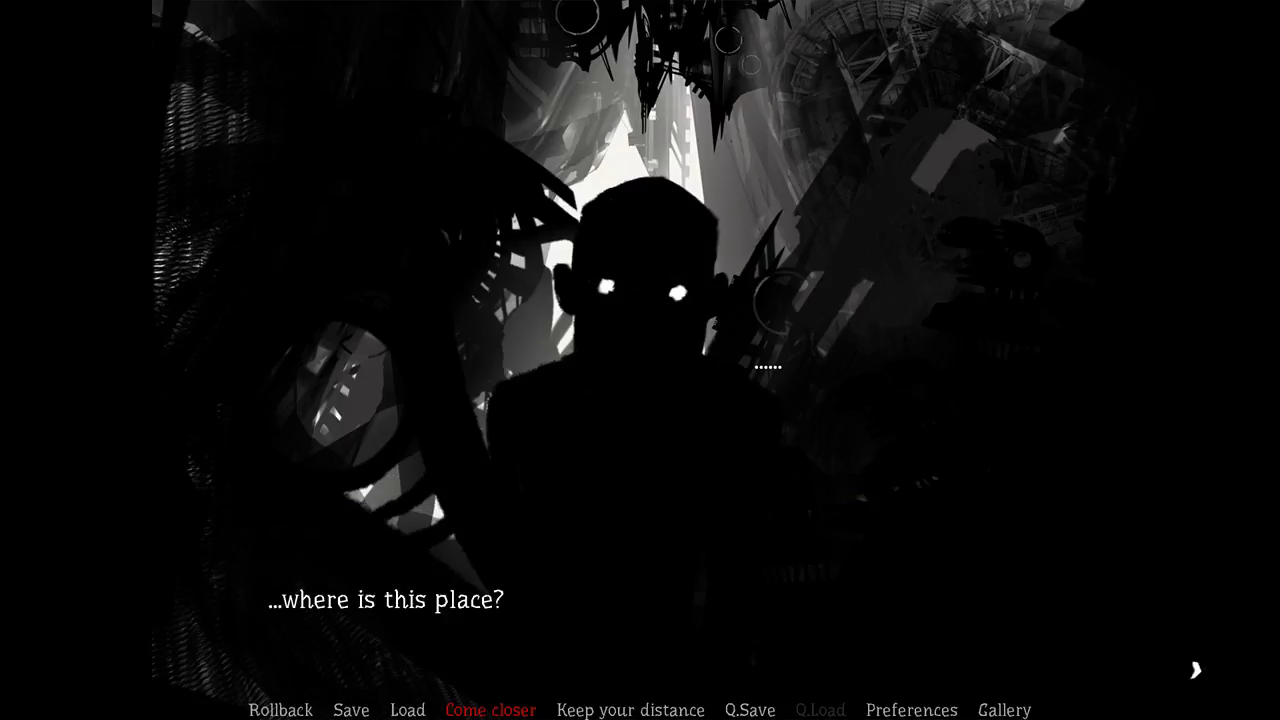
{"action": "key", "text": "Return"}
{"action": "key", "text": "Return"}
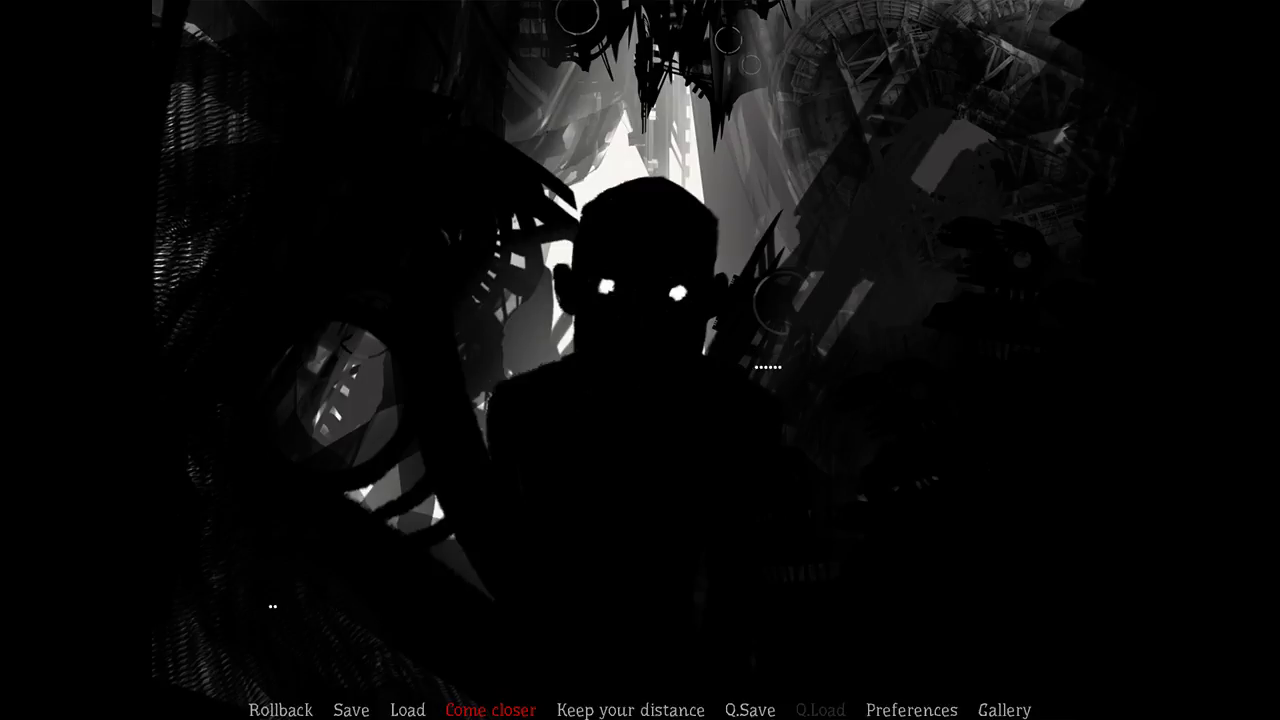
{"action": "key", "text": "Return"}
{"action": "key", "text": "Return"}
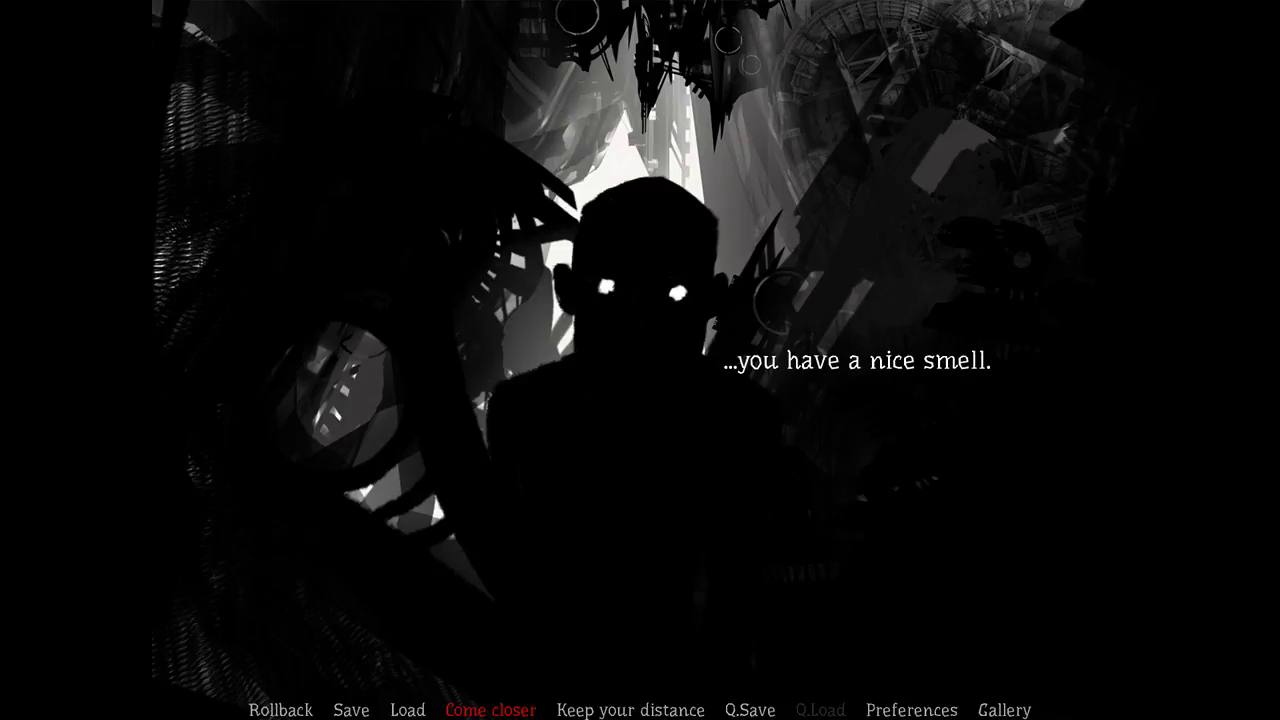
{"action": "key", "text": "Return"}
{"action": "key", "text": "Return"}
{"action": "key", "text": "Return"}
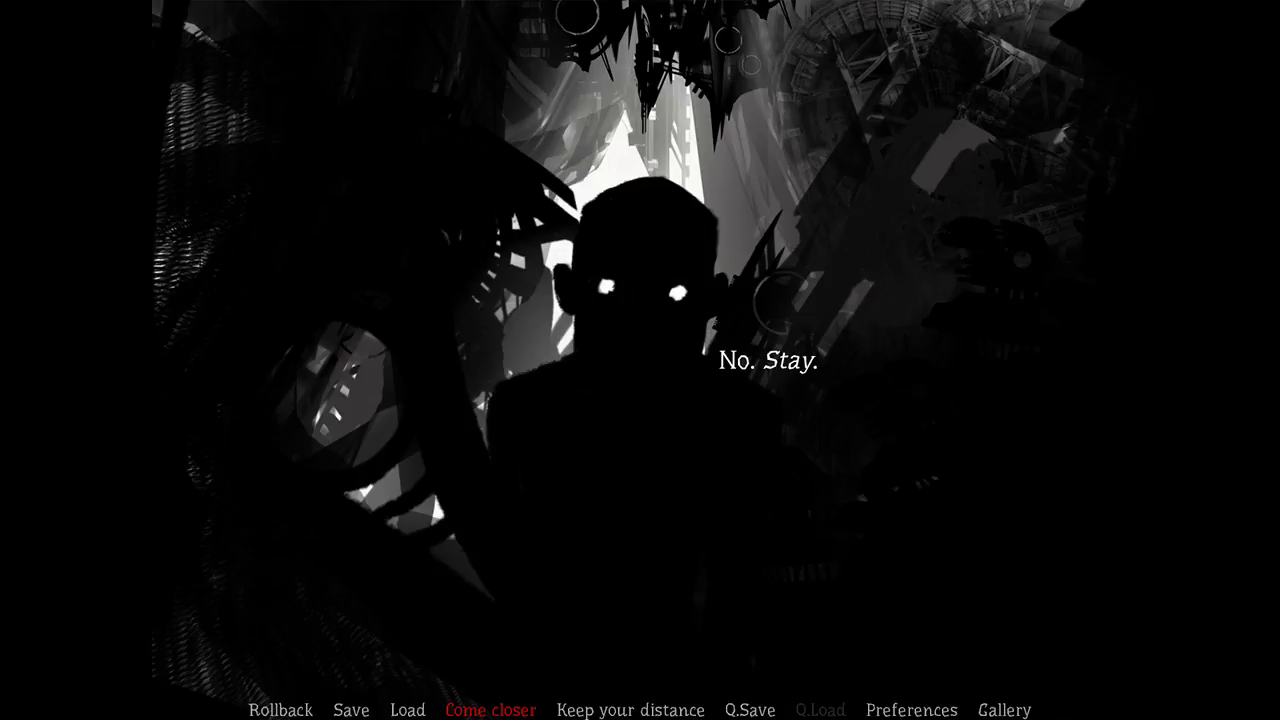
{"action": "key", "text": "Return"}
{"action": "key", "text": "Return"}
{"action": "key", "text": "Down"}
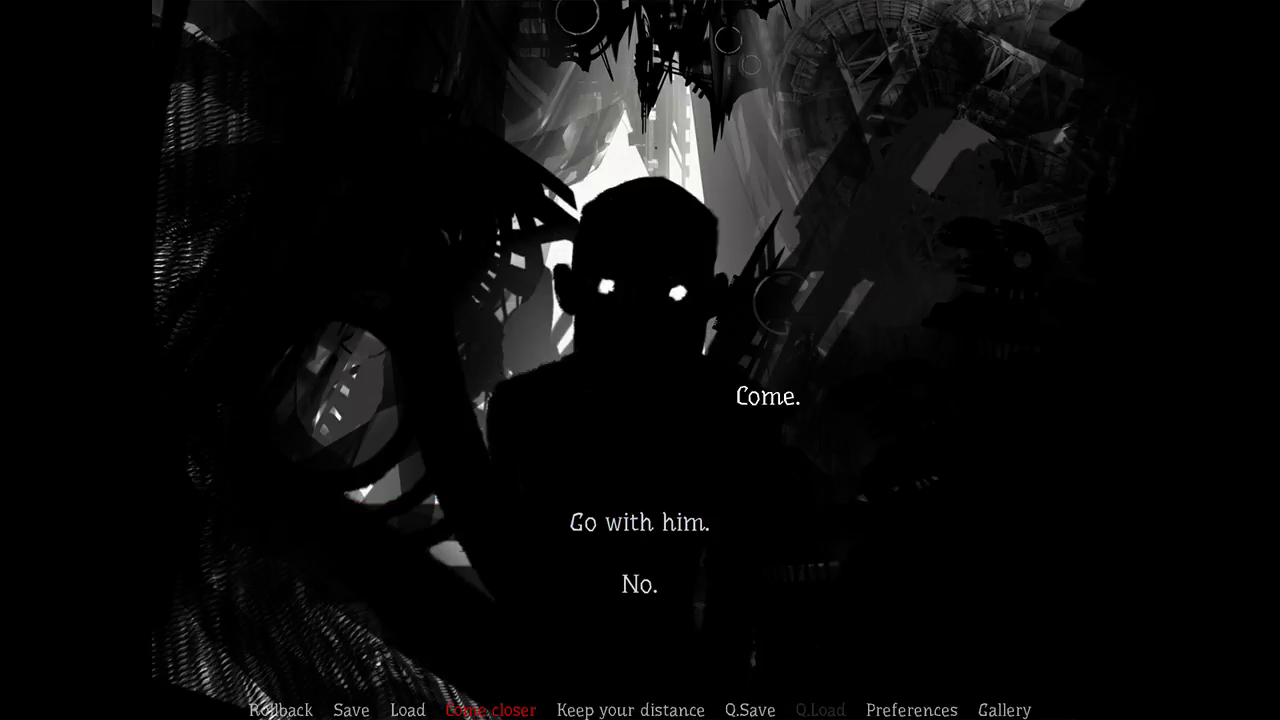
{"action": "key", "text": "Return"}
{"action": "key", "text": "Return"}
{"action": "key", "text": "Return"}
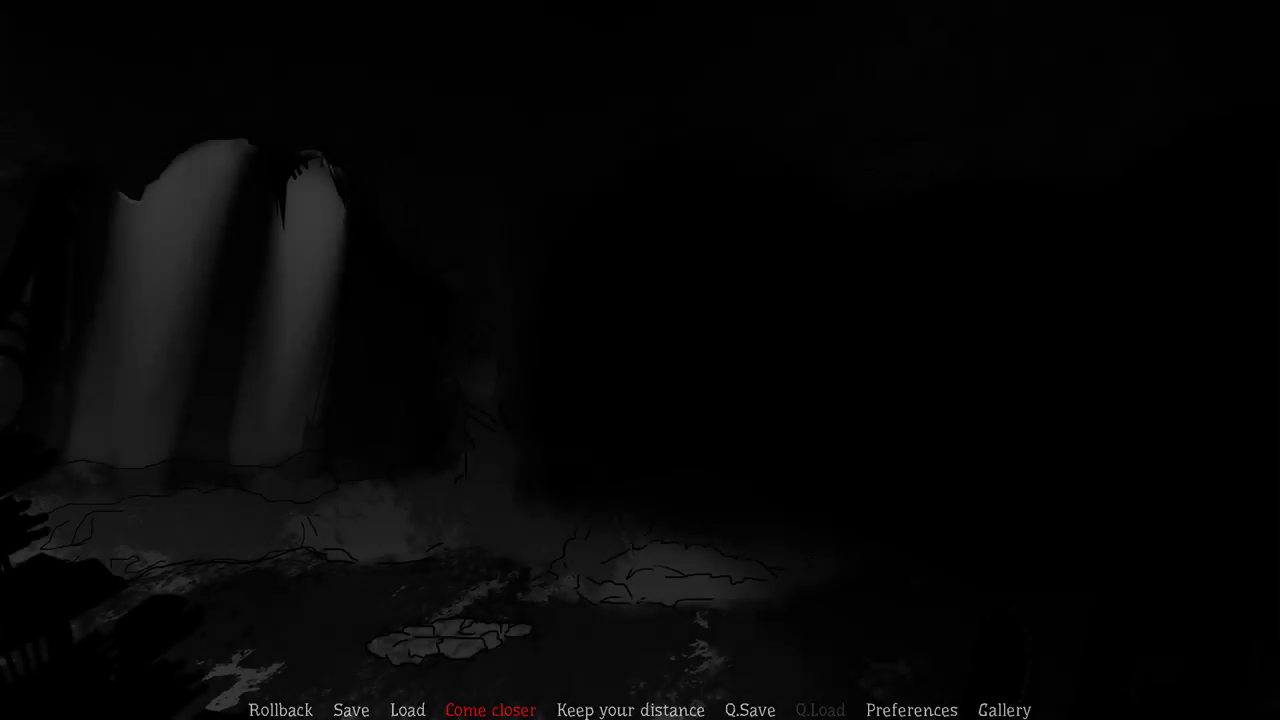
{"action": "key", "text": "Return"}
{"action": "key", "text": "Return"}
Step: Choose 'Eat' when the creature offers the bloody heart
{"action": "key", "text": "Up"}
{"action": "key", "text": "Down"}
{"action": "key", "text": "Up"}
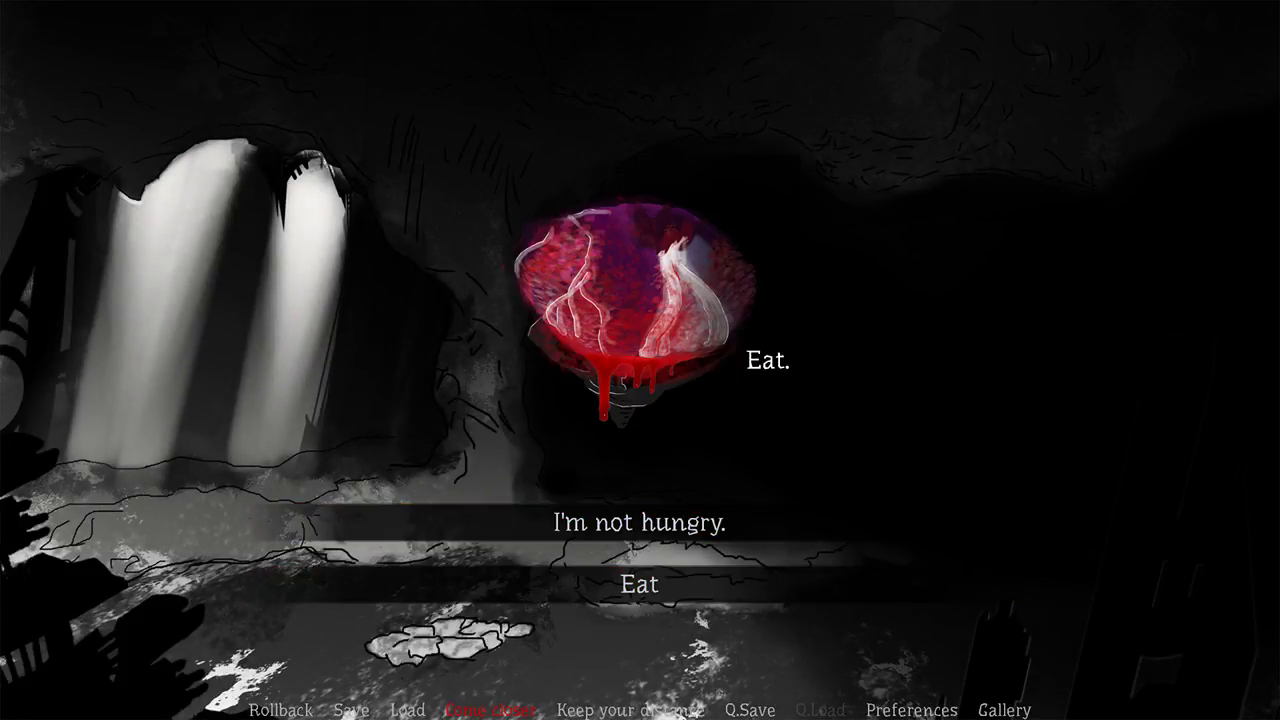
{"action": "key", "text": "Up"}
{"action": "left_click", "coordinate": [640, 584]}
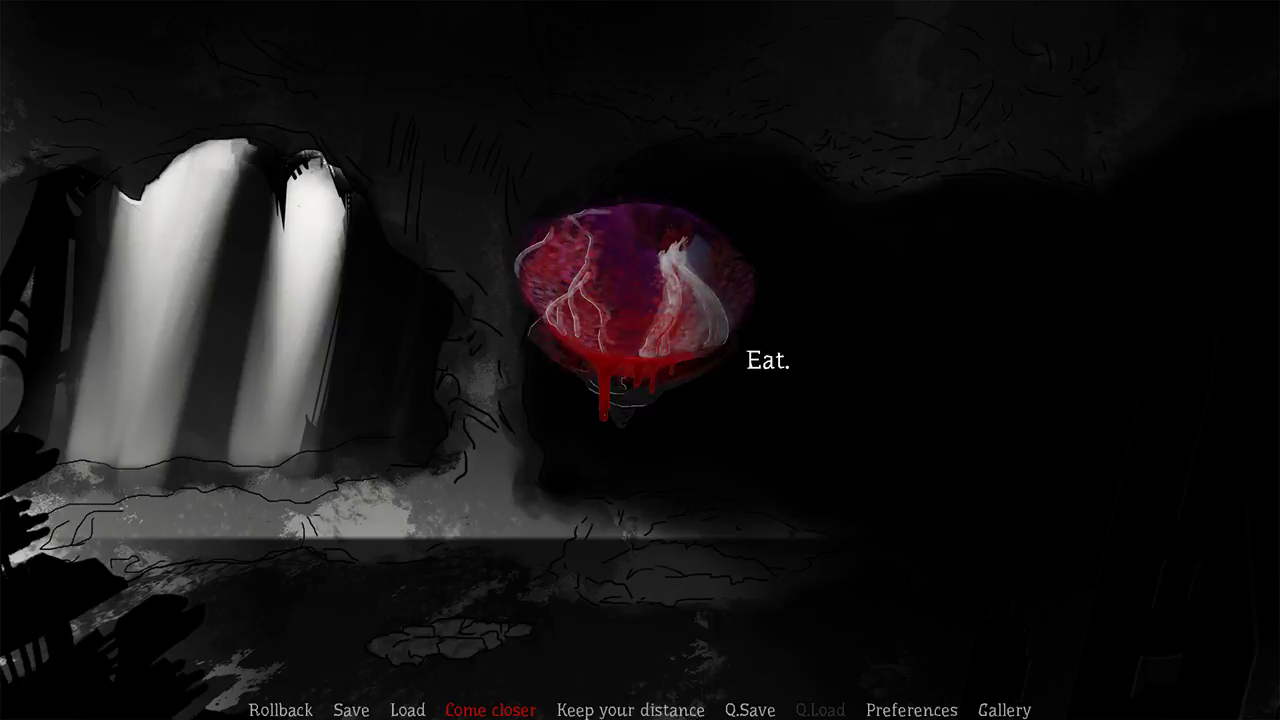
{"action": "left_click", "coordinate": [640, 584]}
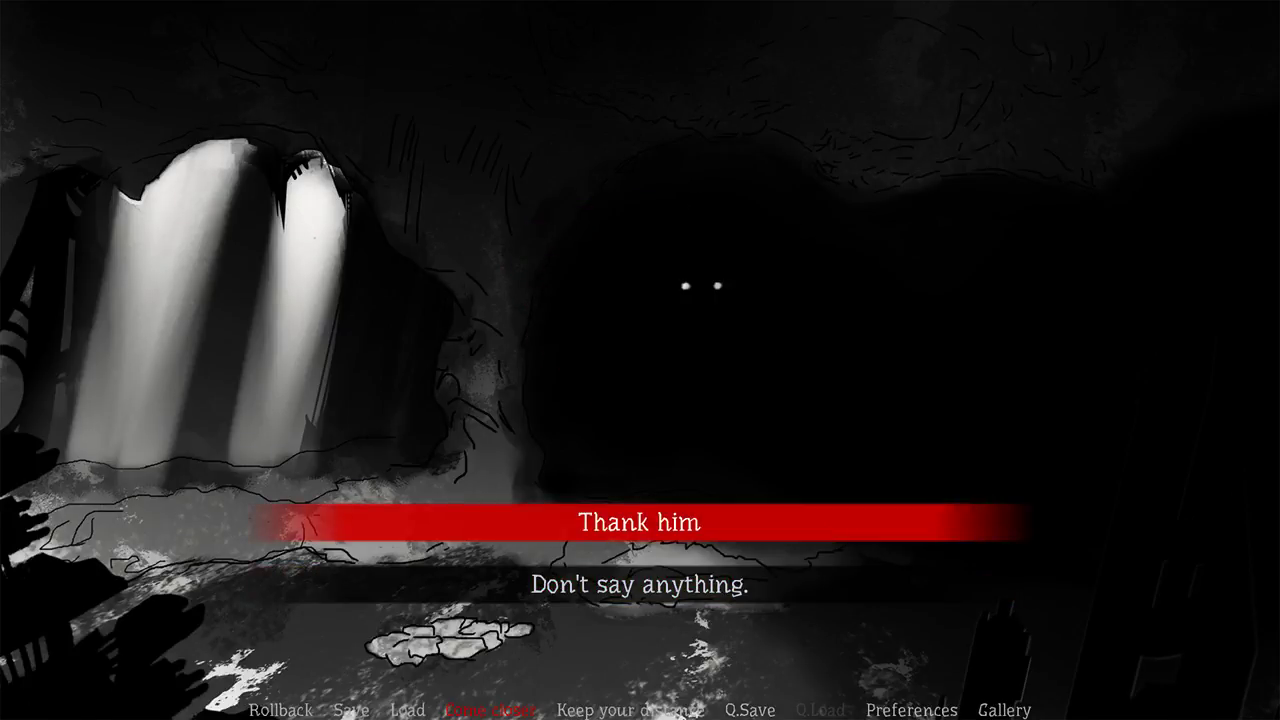
Step: Pick 'Thank him', then 'Cook it.' to reach the campfire scene
{"action": "left_click", "coordinate": [640, 522]}
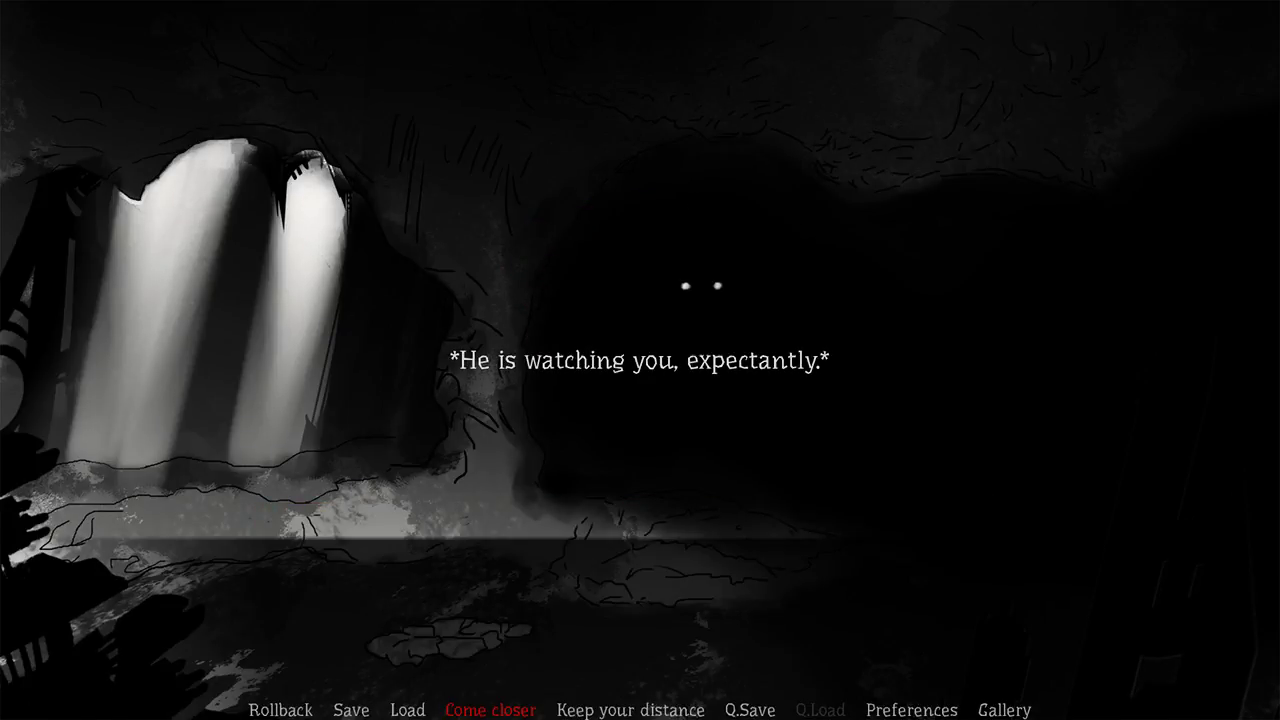
{"action": "left_click", "coordinate": [640, 553]}
{"action": "left_click", "coordinate": [640, 553]}
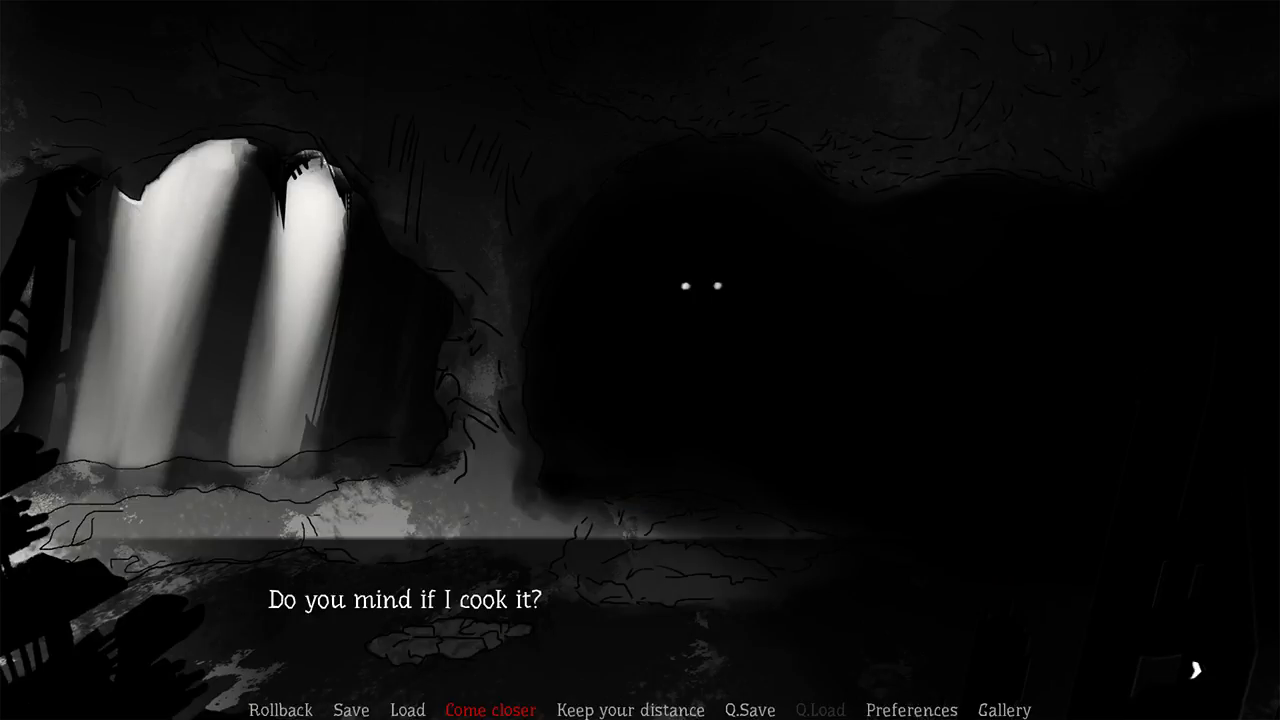
{"action": "left_click", "coordinate": [640, 553]}
{"action": "left_click", "coordinate": [640, 553]}
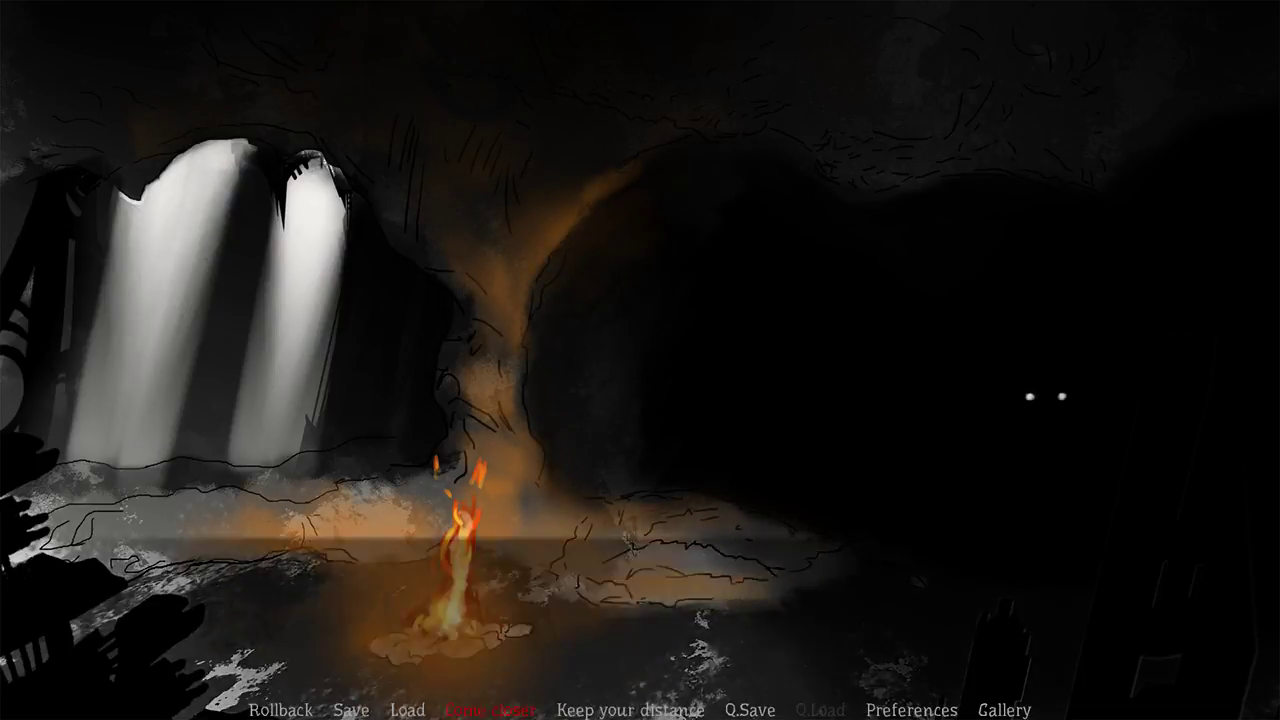
Step: Get through the meal conversation and choose 'Don't say anything' to the creature
{"action": "key", "text": "space"}
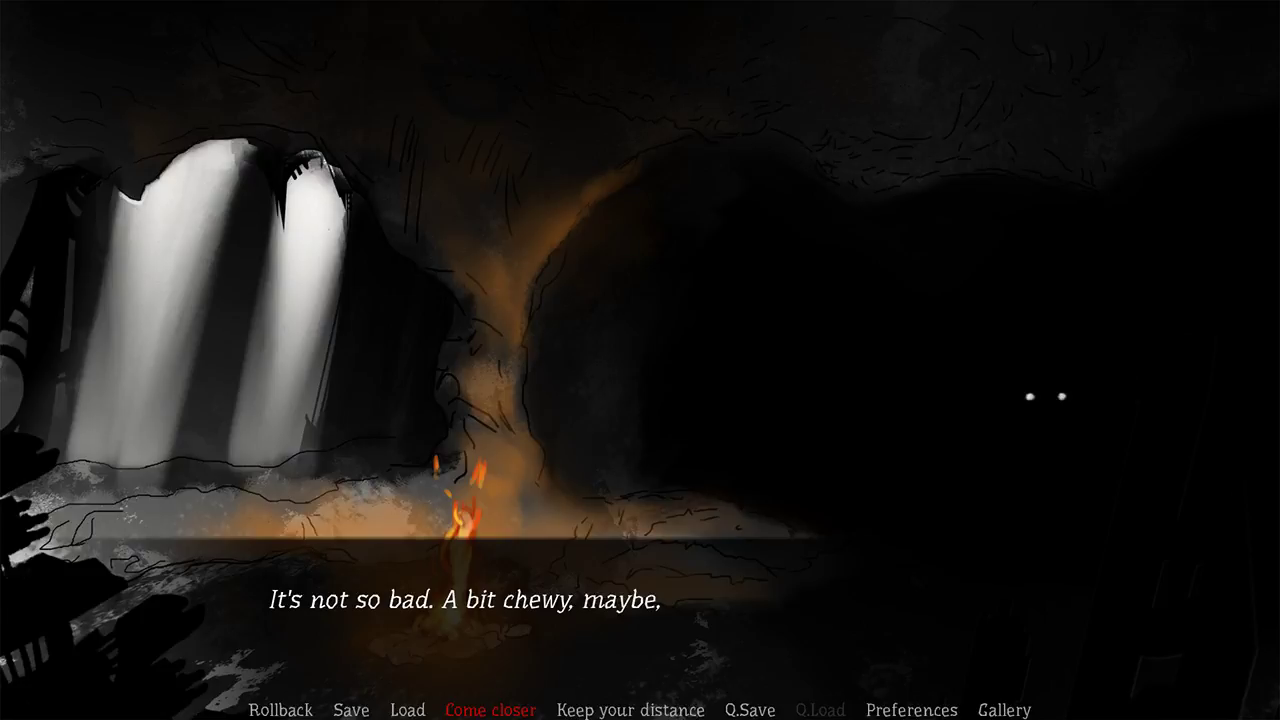
{"action": "key", "text": "space"}
{"action": "key", "text": "space"}
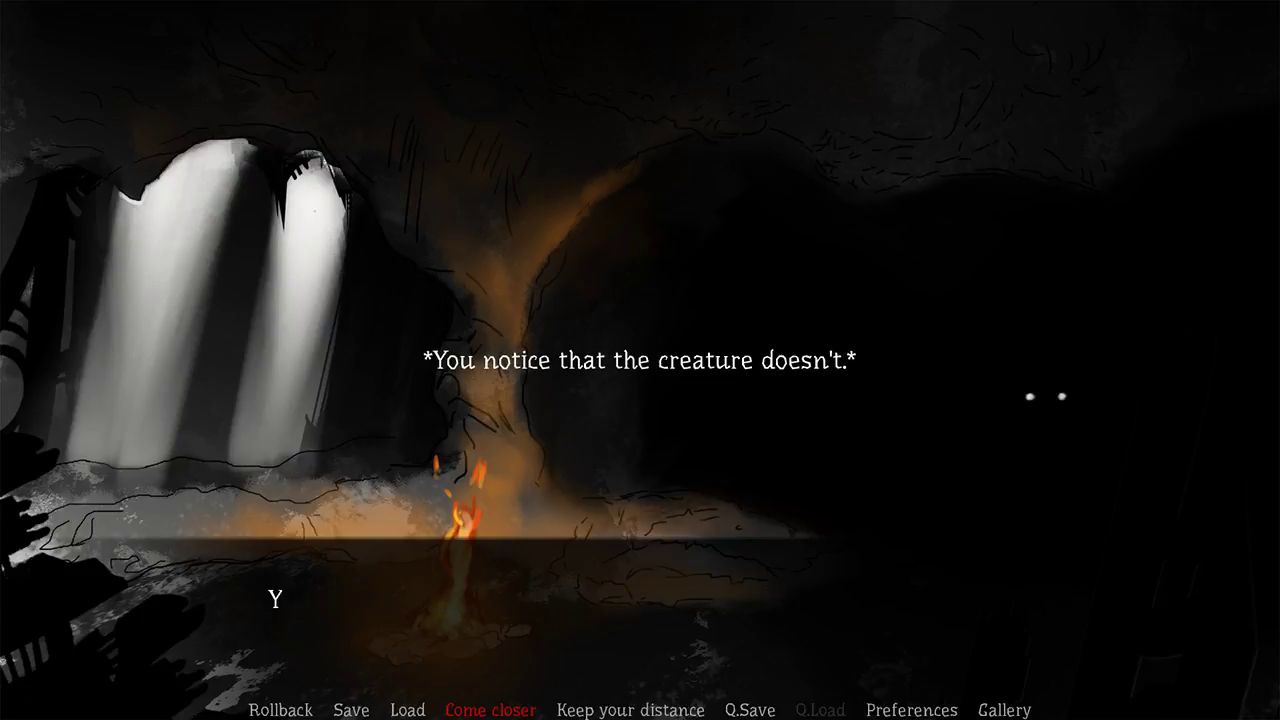
{"action": "key", "text": "space"}
{"action": "key", "text": "space"}
{"action": "key", "text": "space"}
{"action": "key", "text": "space"}
{"action": "key", "text": "space"}
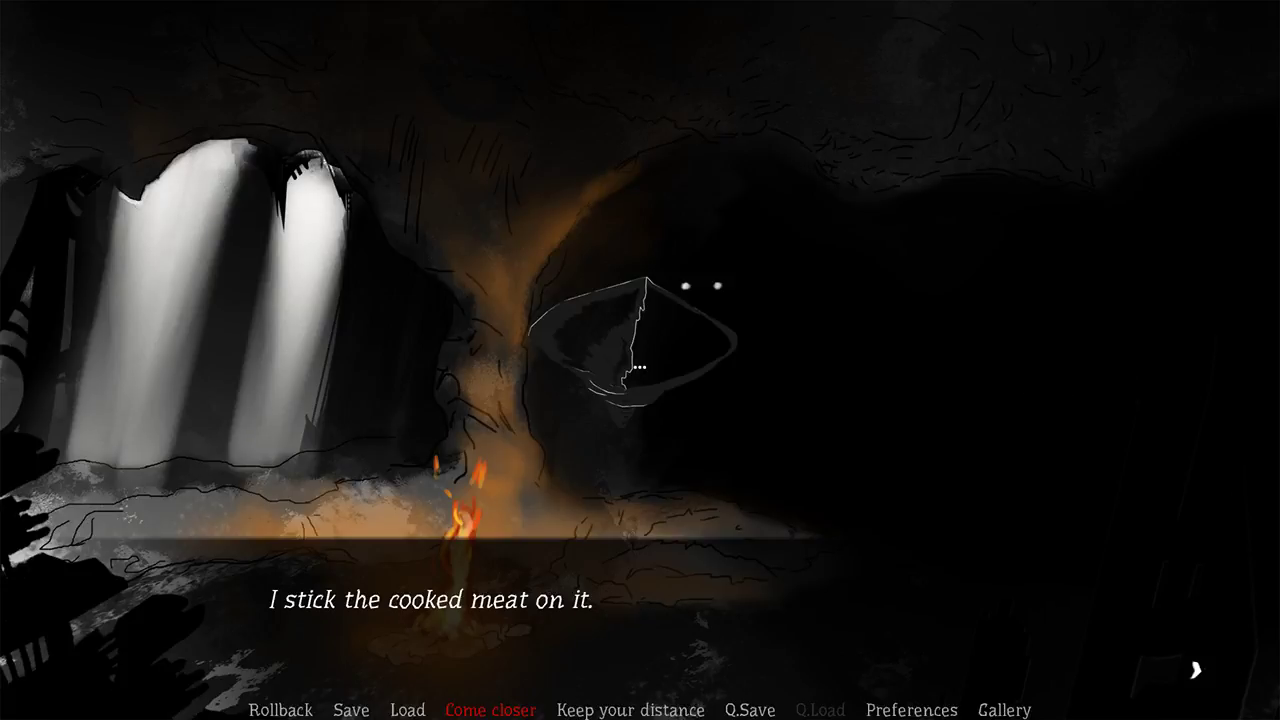
{"action": "key", "text": "space"}
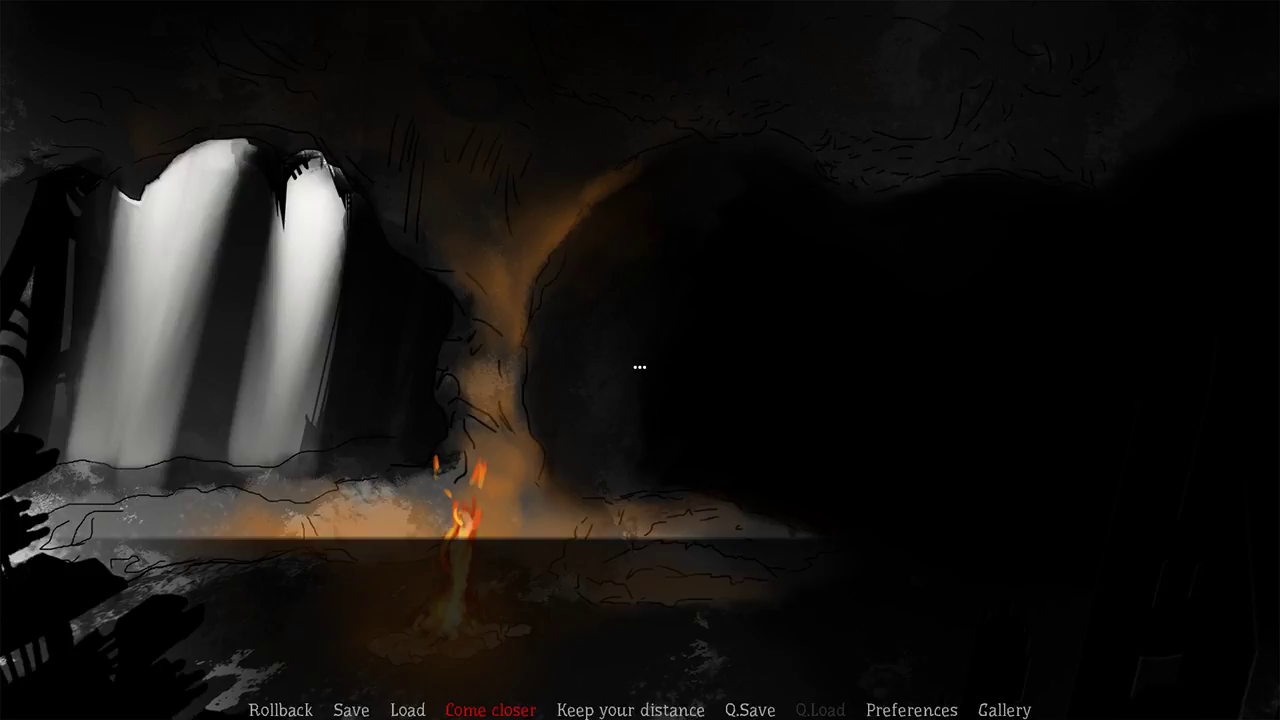
{"action": "key", "text": "space"}
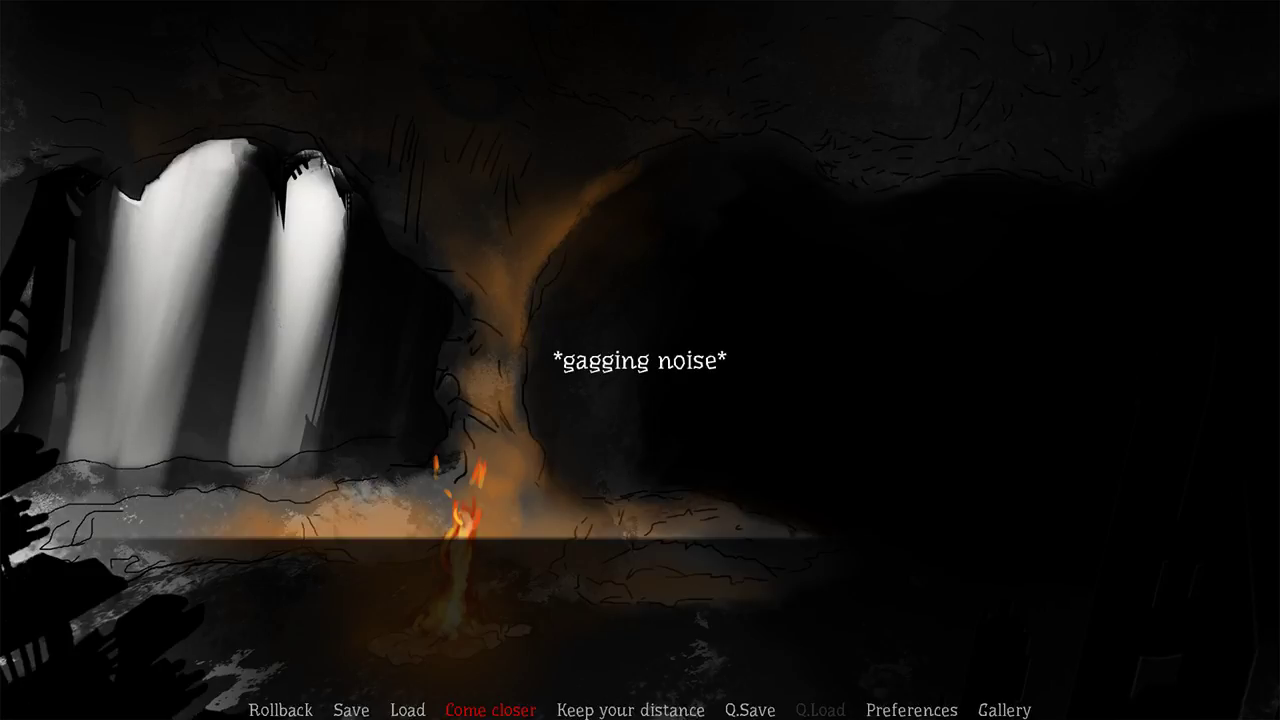
{"action": "key", "text": "space"}
{"action": "key", "text": "space"}
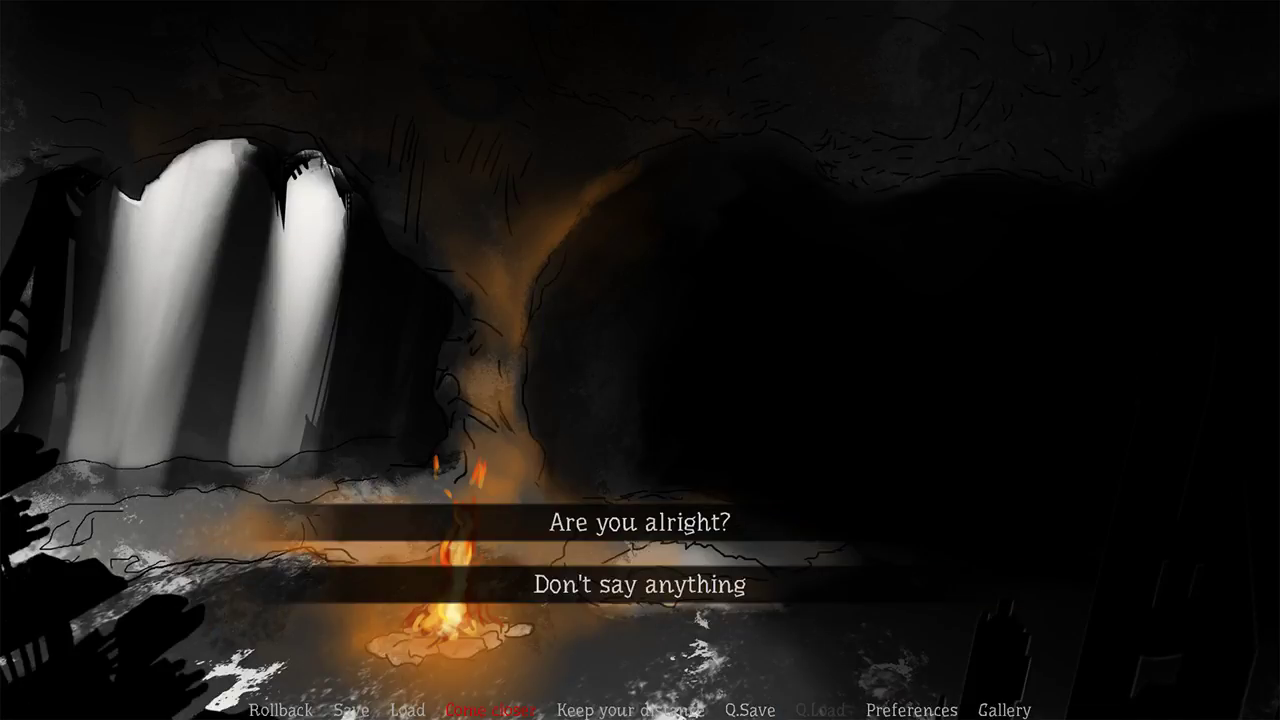
{"action": "left_click", "coordinate": [697, 585]}
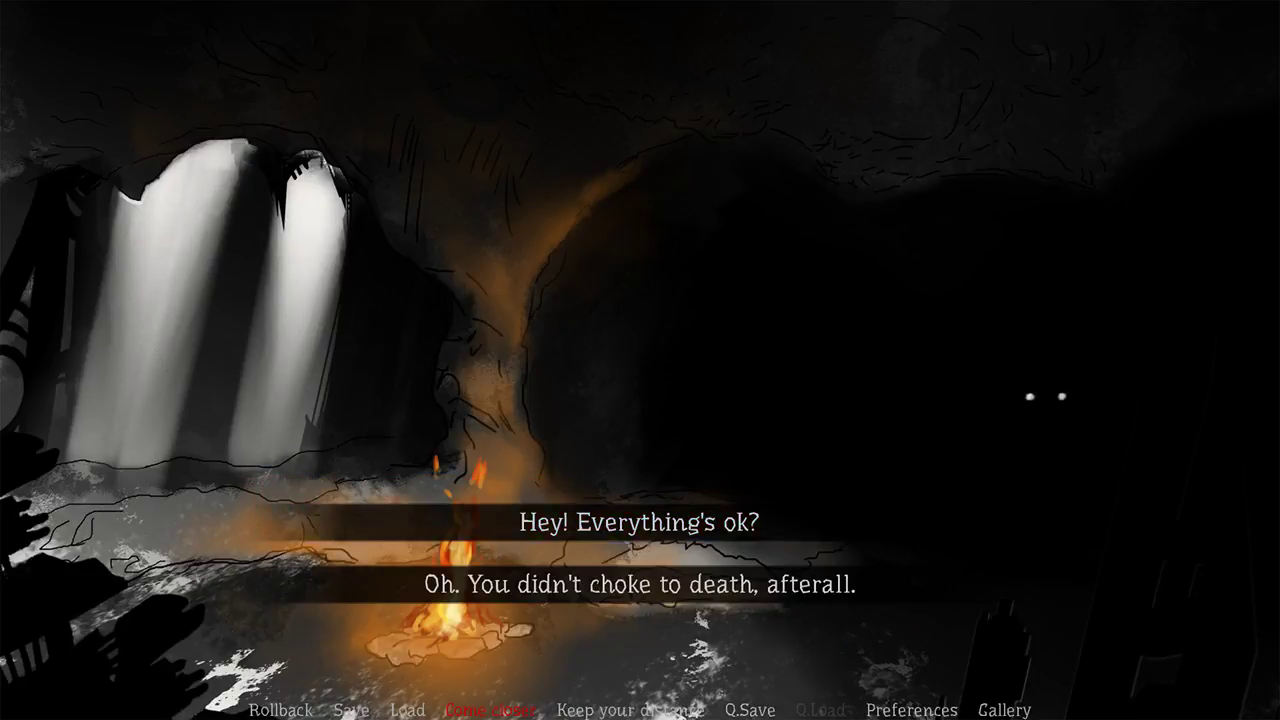
Step: Choose 'Be kind' at the kind-or-aggressive decision
{"action": "key", "text": "Return"}
{"action": "key", "text": "Return"}
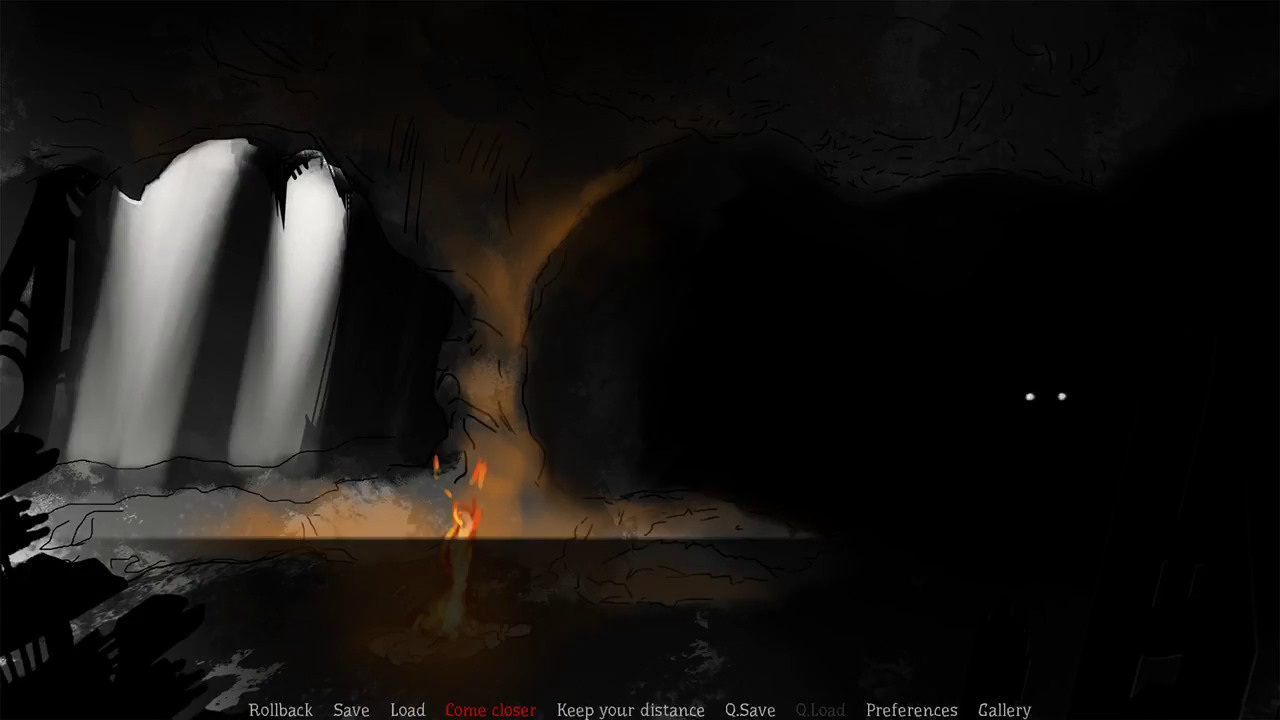
{"action": "key", "text": "Return"}
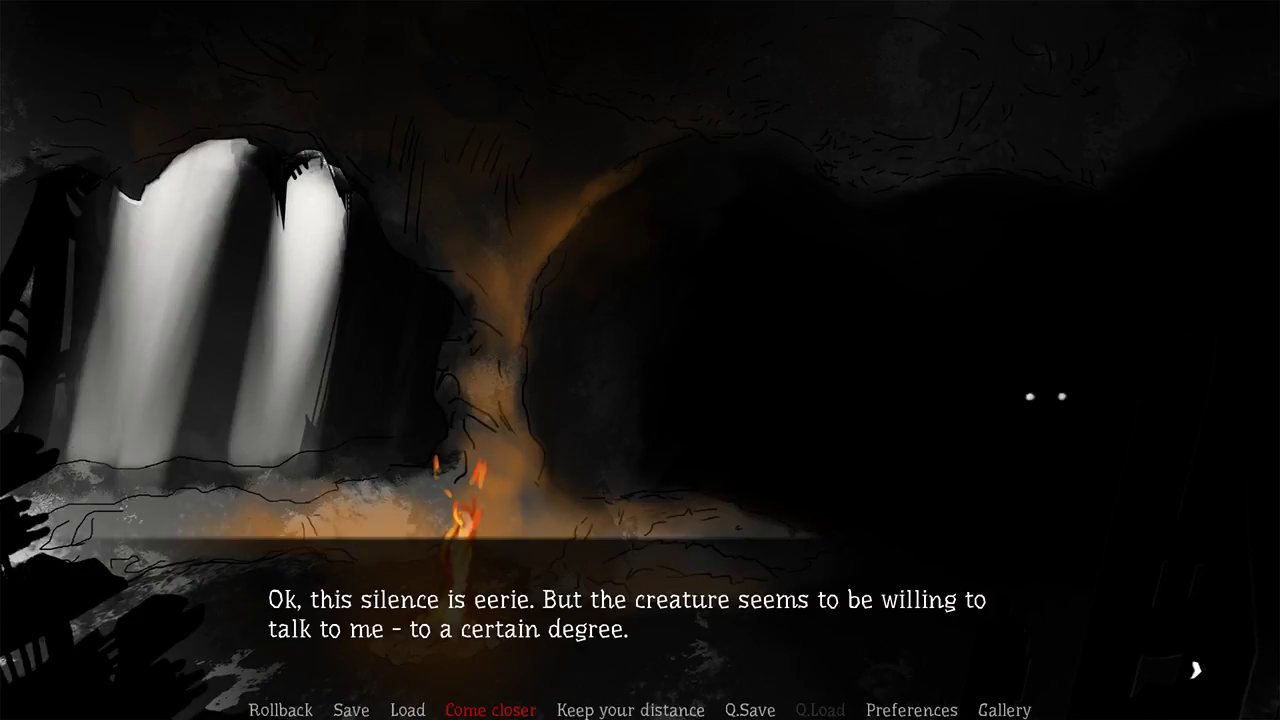
{"action": "key", "text": "Return"}
{"action": "key", "text": "Return"}
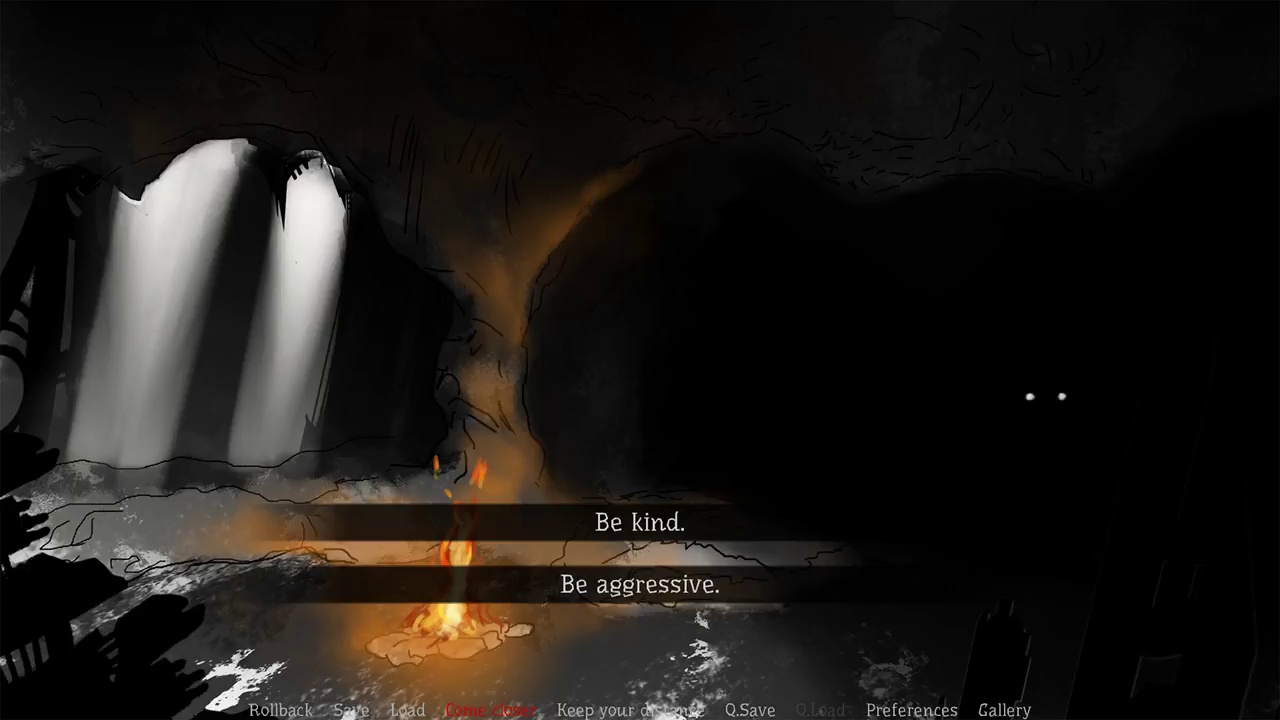
{"action": "key", "text": "Return"}
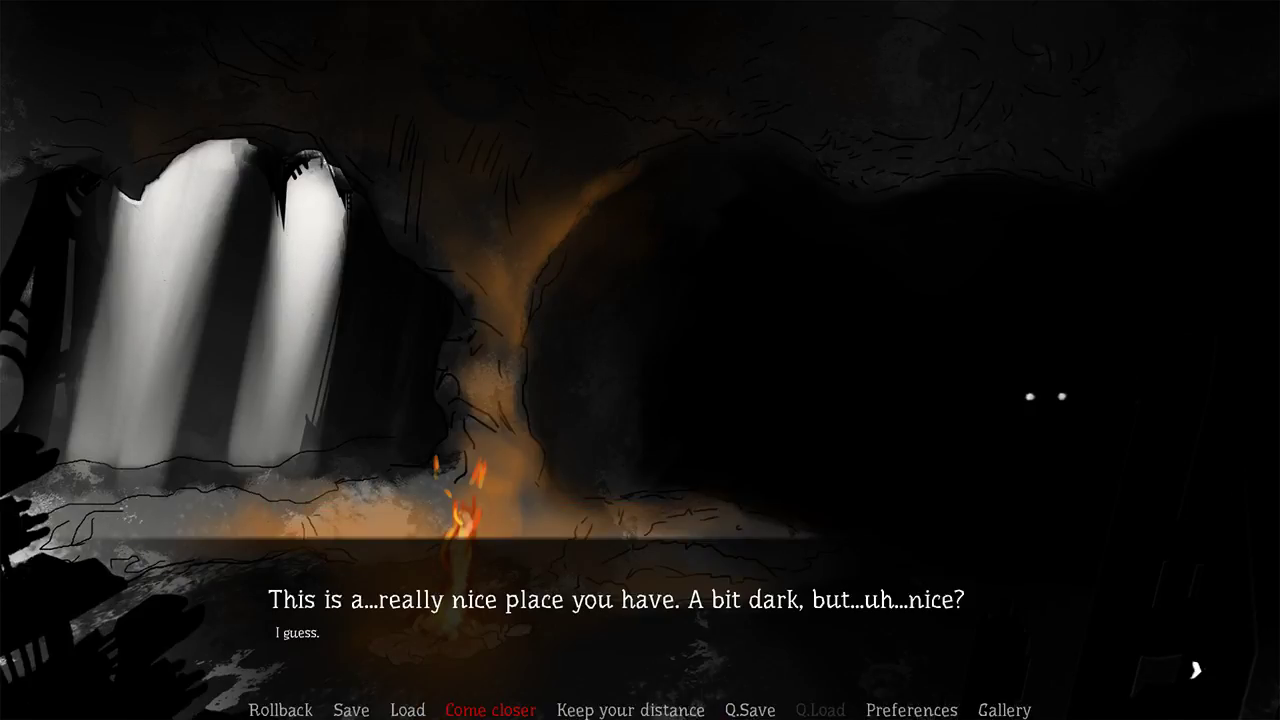
Step: Answer evasively about where you're from, then retort '...have you seen yourself?'
{"action": "key", "text": "Return"}
{"action": "key", "text": "Return"}
{"action": "key", "text": "Return"}
{"action": "key", "text": "Return"}
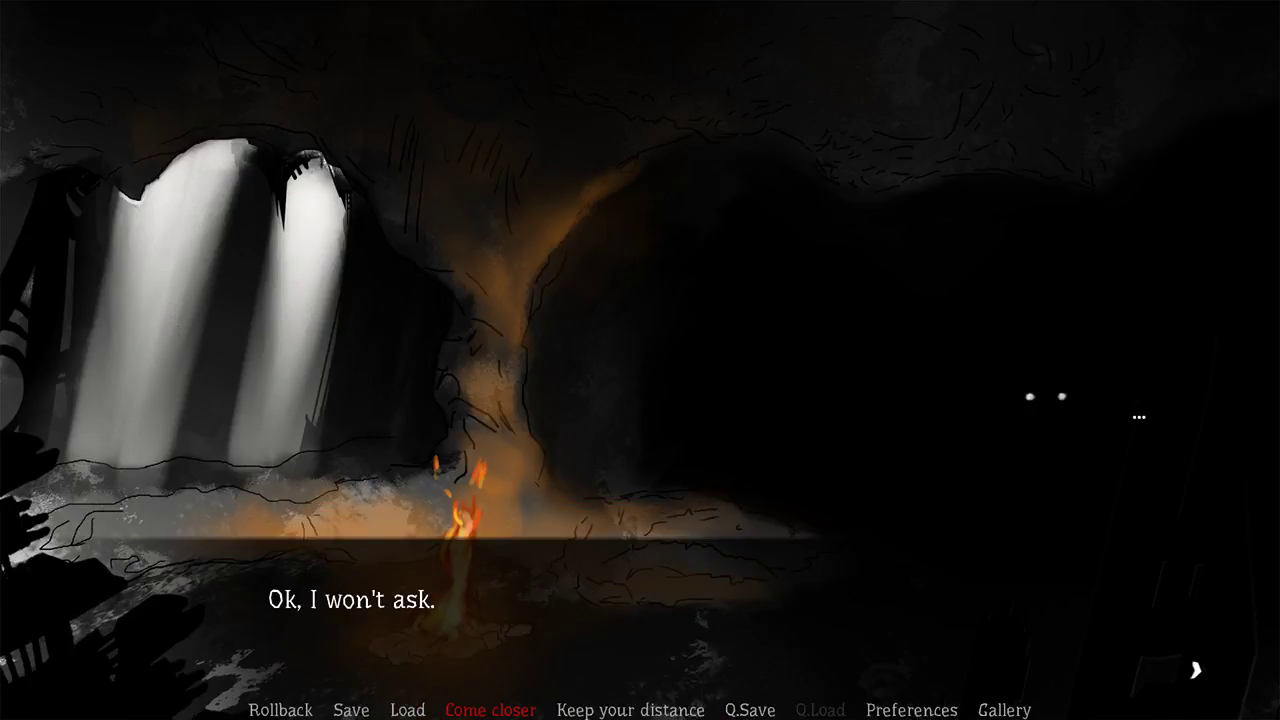
{"action": "key", "text": "Return"}
{"action": "key", "text": "Return"}
{"action": "key", "text": "Return"}
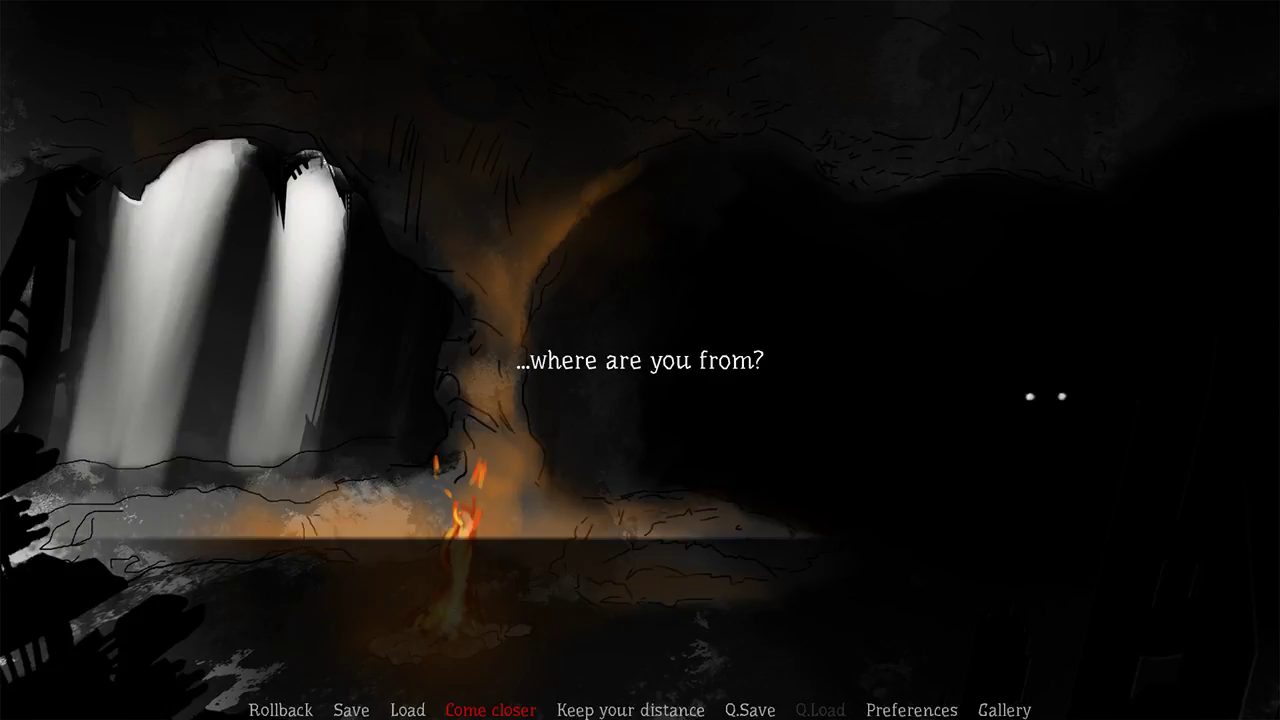
{"action": "key", "text": "Up"}
{"action": "key", "text": "Return"}
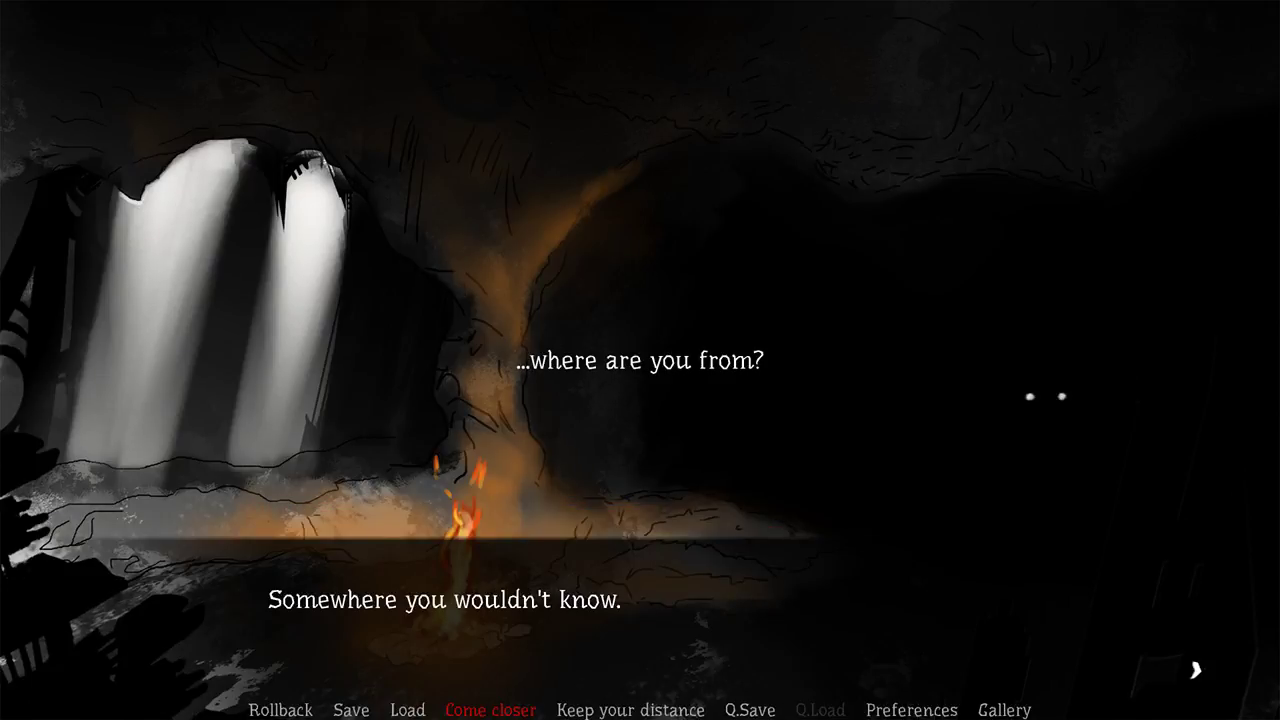
{"action": "key", "text": "Return"}
{"action": "key", "text": "Return"}
{"action": "key", "text": "Return"}
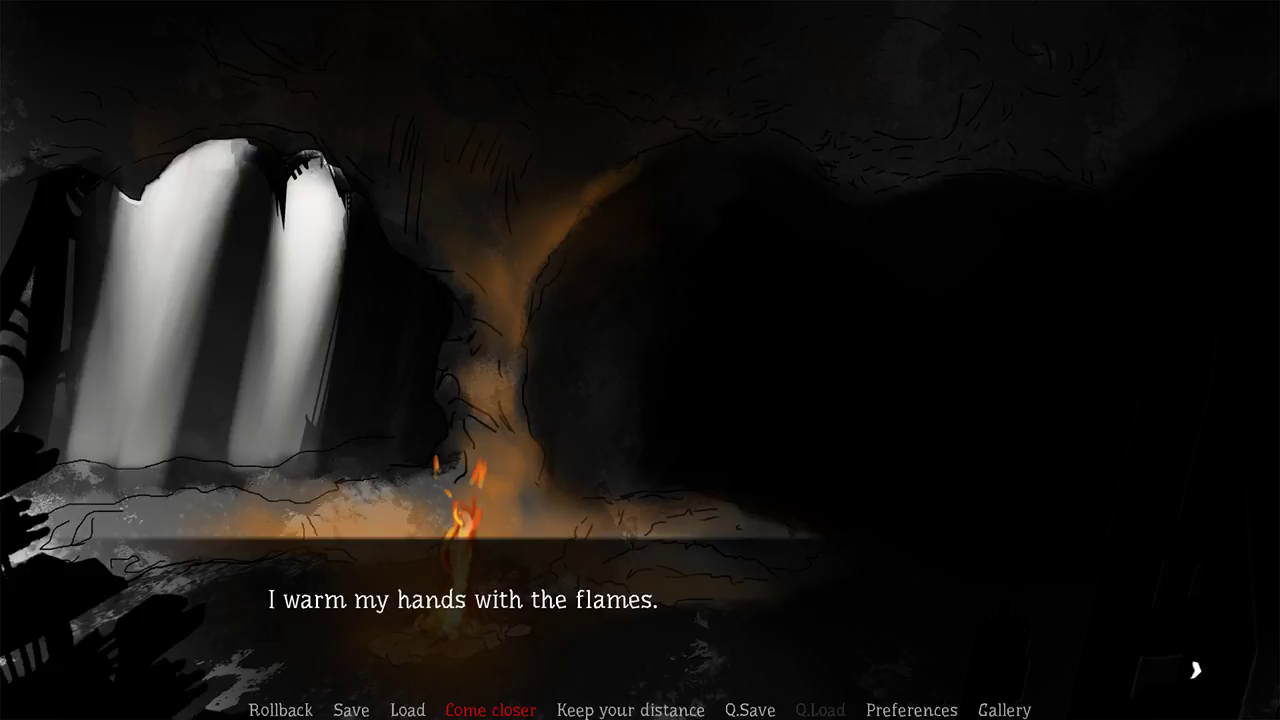
{"action": "key", "text": "Return"}
{"action": "key", "text": "Return"}
{"action": "key", "text": "Return"}
{"action": "key", "text": "Return"}
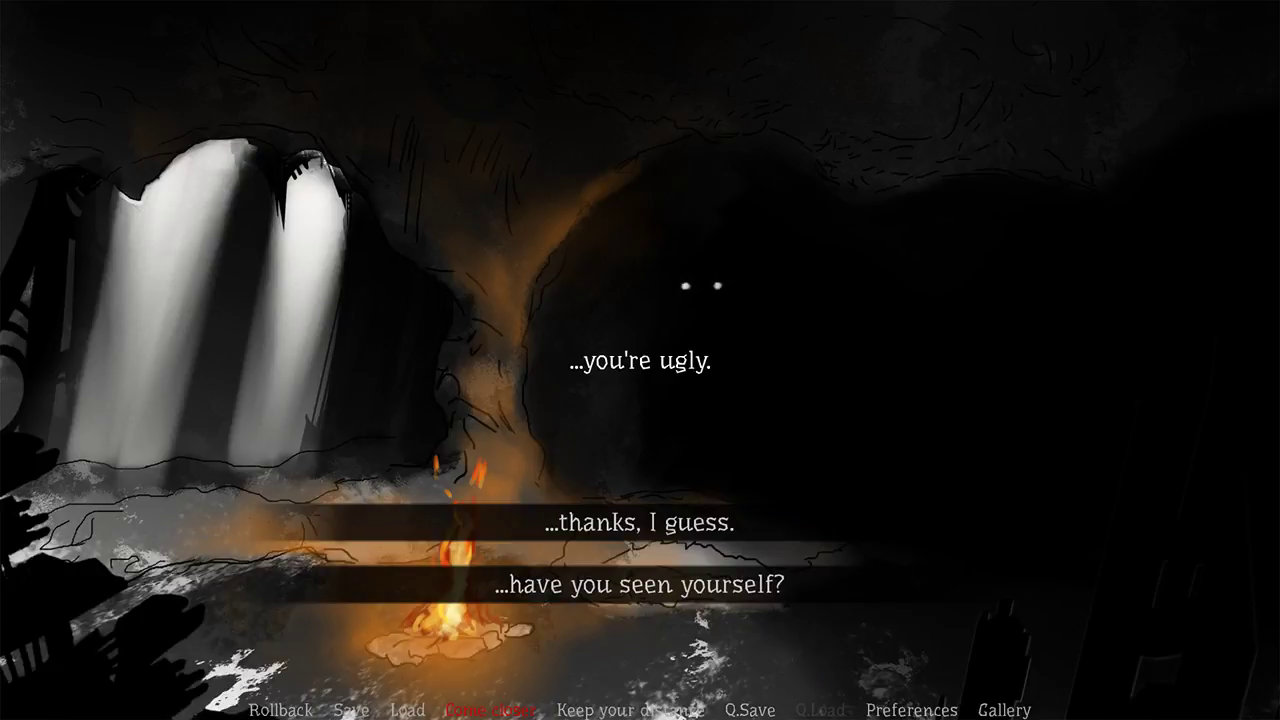
{"action": "key", "text": "Down"}
{"action": "key", "text": "Return"}
{"action": "key", "text": "Return"}
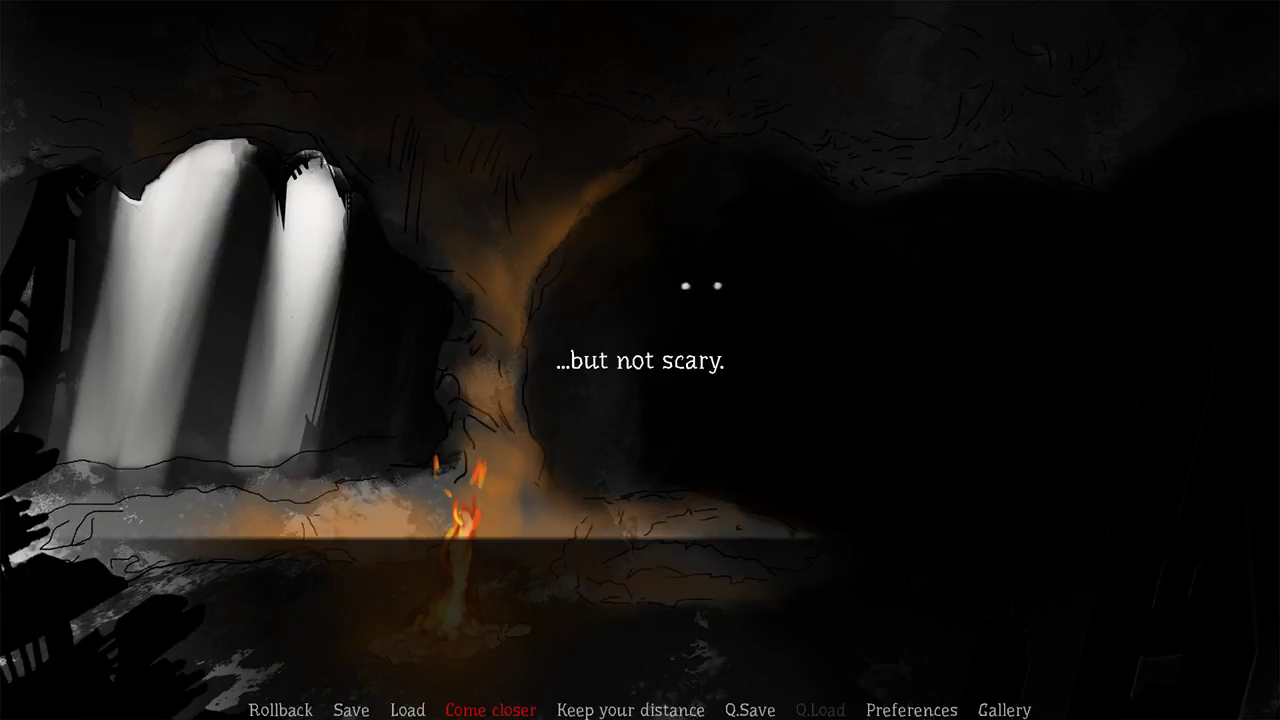
{"action": "key", "text": "Return"}
{"action": "key", "text": "Return"}
{"action": "key", "text": "Return"}
{"action": "key", "text": "Return"}
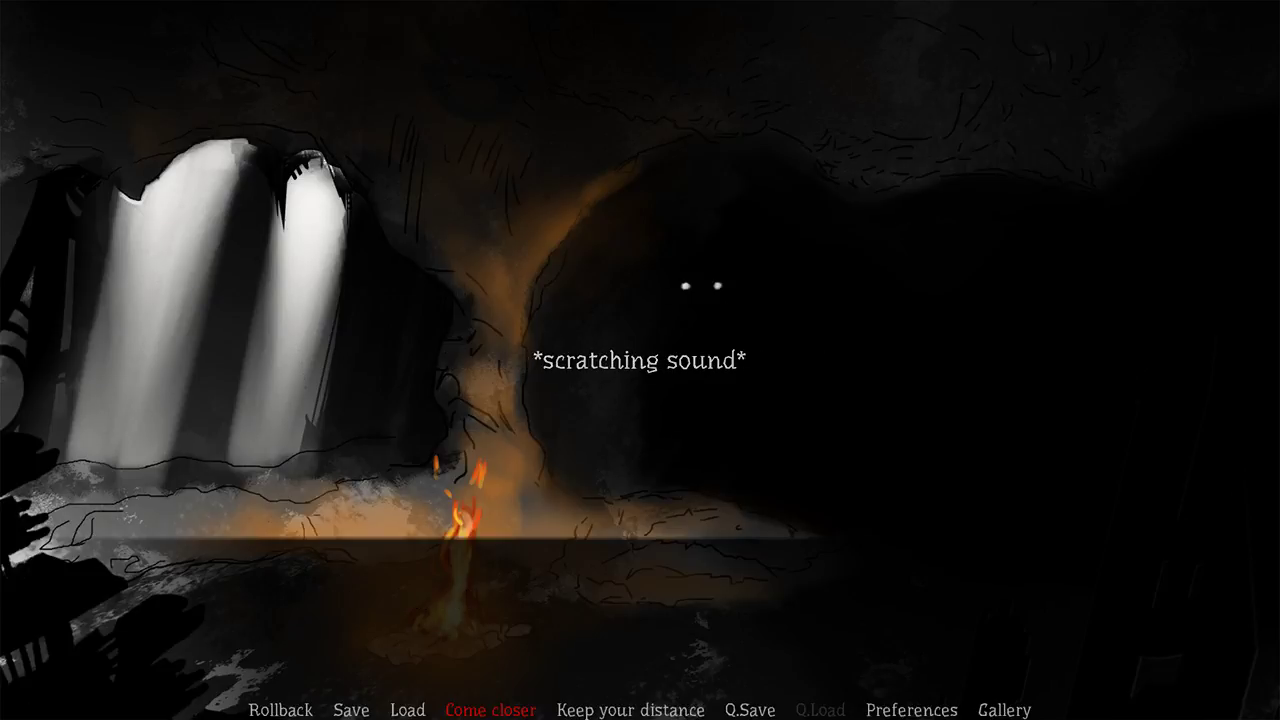
{"action": "key", "text": "Return"}
{"action": "key", "text": "Return"}
{"action": "key", "text": "Return"}
Step: Choose 'Sleep...?', then 'Better stay here (Stay)' instead of entering the cave
{"action": "key", "text": "Return"}
{"action": "key", "text": "Return"}
{"action": "key", "text": "Return"}
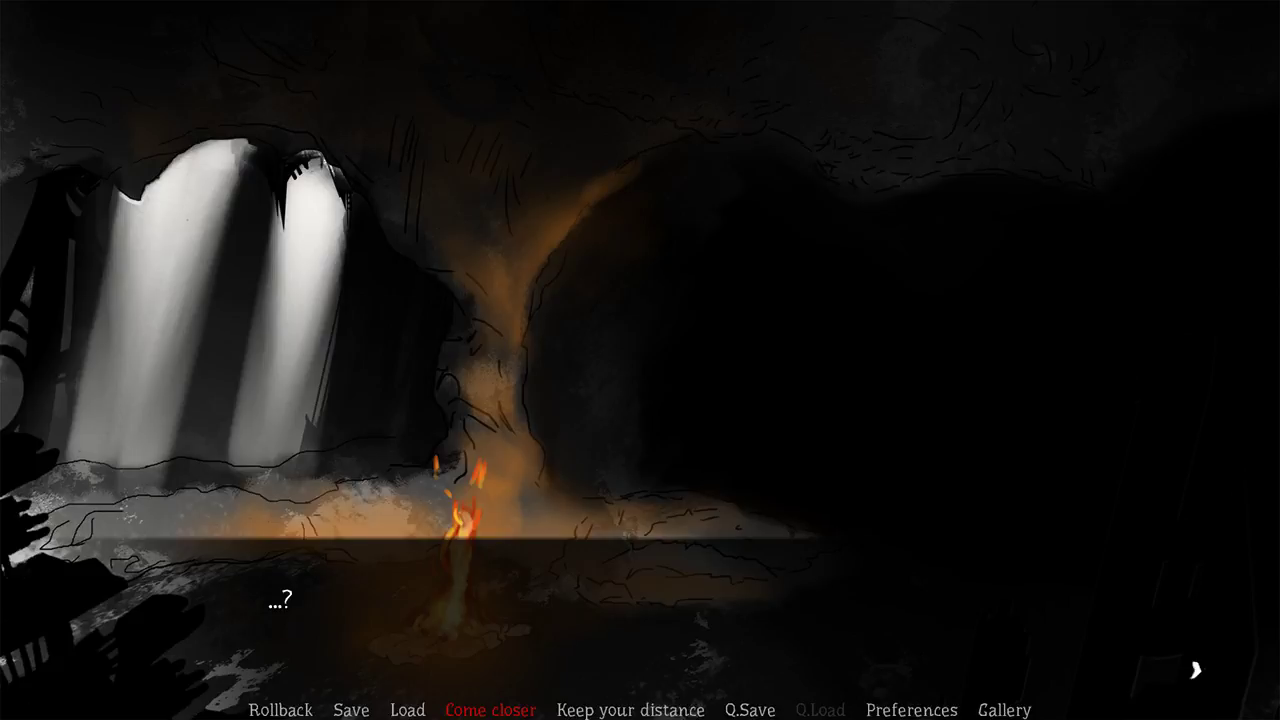
{"action": "key", "text": "Return"}
{"action": "key", "text": "Return"}
{"action": "key", "text": "Down"}
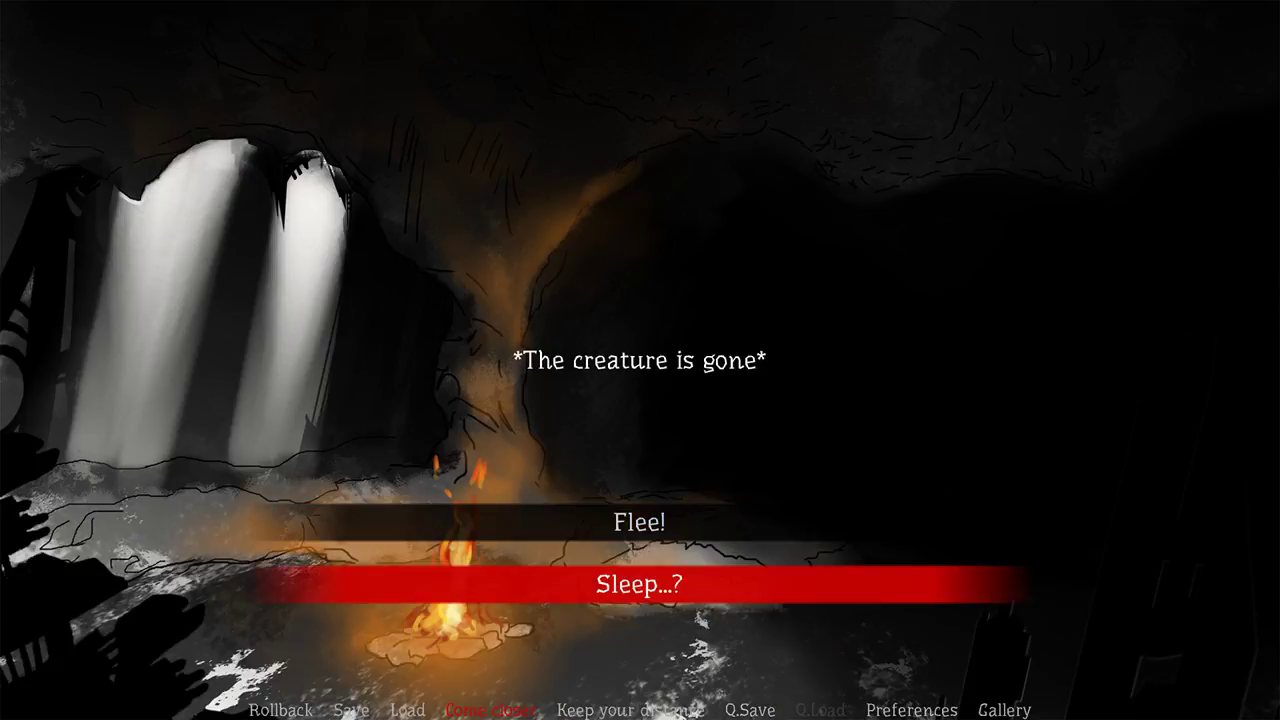
{"action": "key", "text": "Return"}
{"action": "key", "text": "Return"}
{"action": "key", "text": "Return"}
{"action": "key", "text": "Return"}
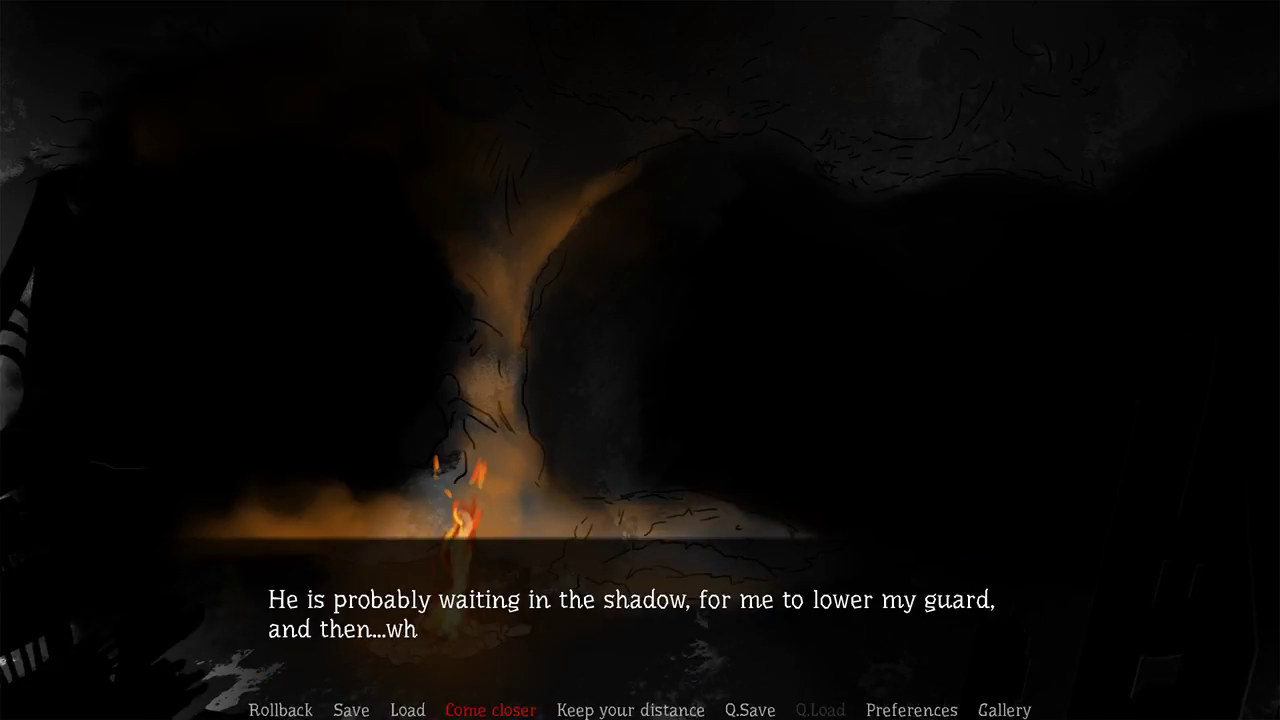
{"action": "key", "text": "Return"}
{"action": "key", "text": "Return"}
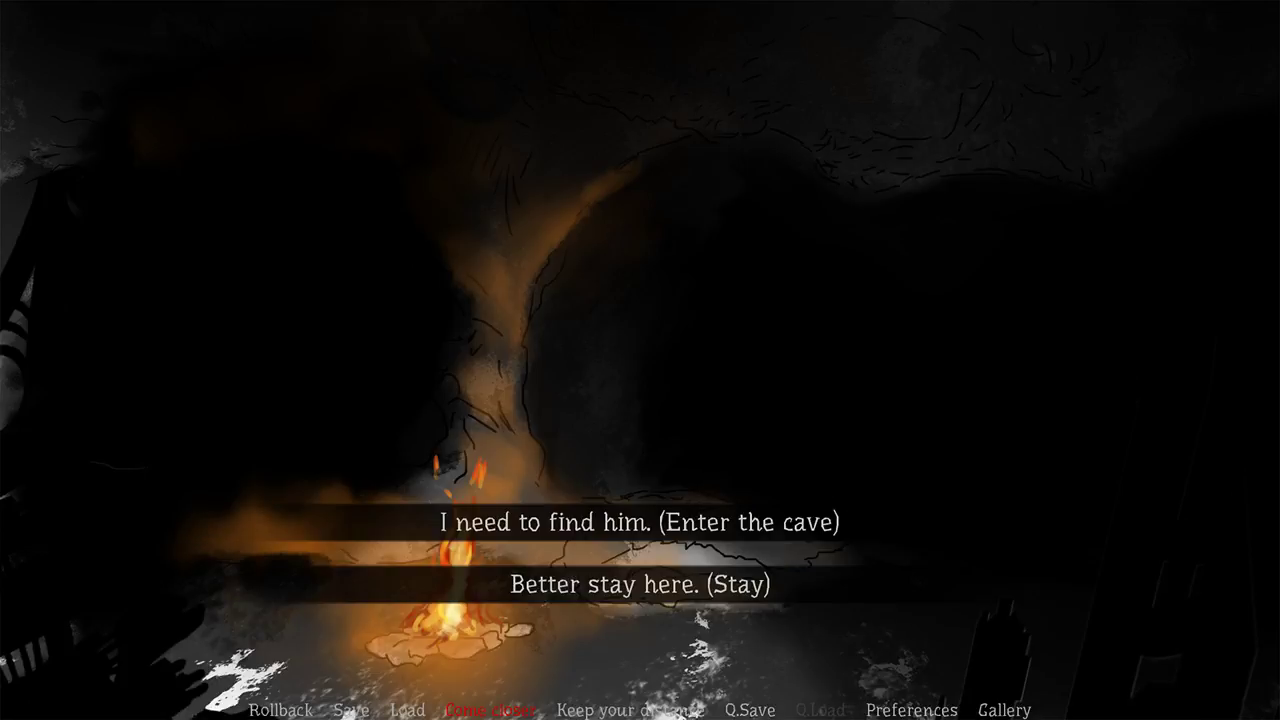
{"action": "key", "text": "Down"}
{"action": "key", "text": "Down"}
{"action": "key", "text": "Up"}
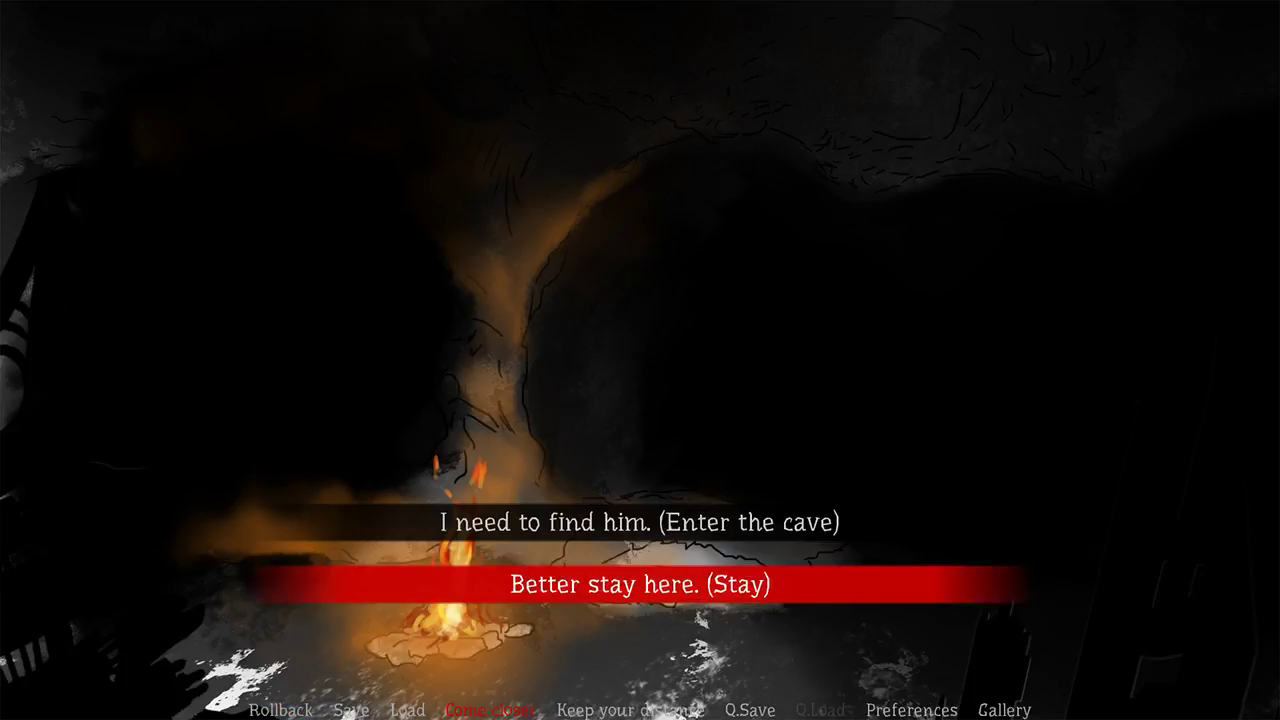
{"action": "key", "text": "Return"}
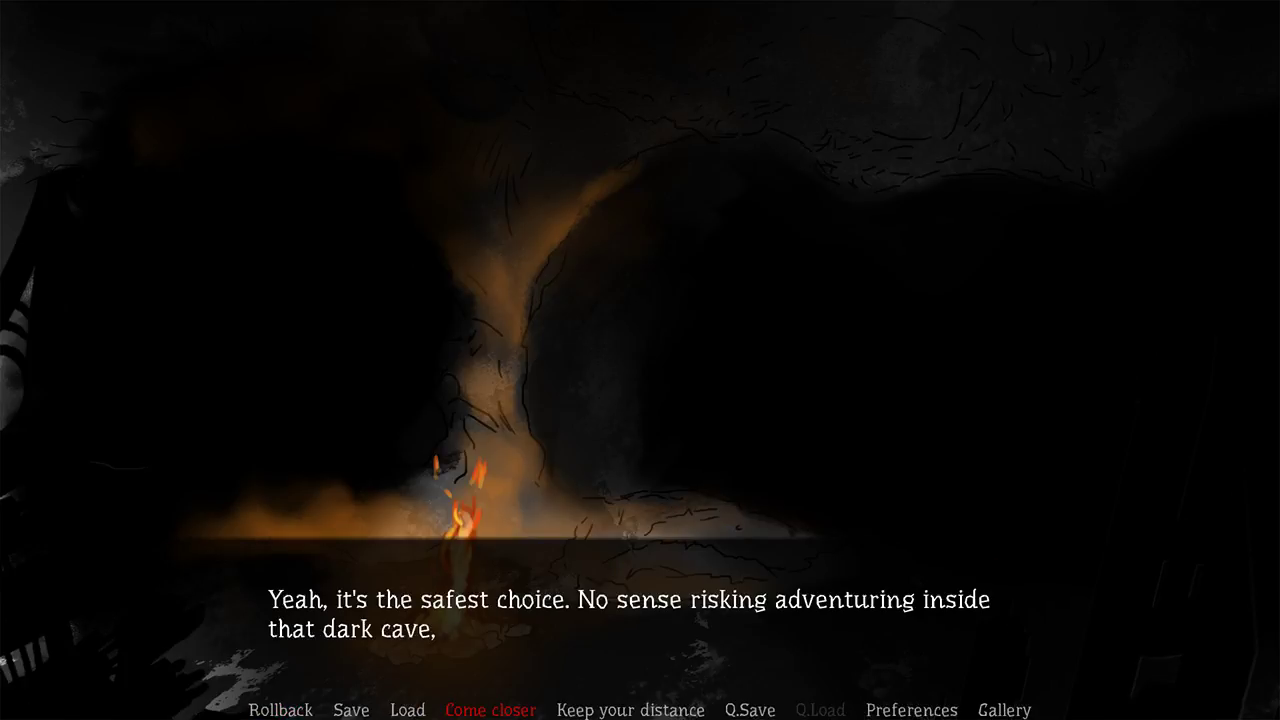
{"action": "key", "text": "Return"}
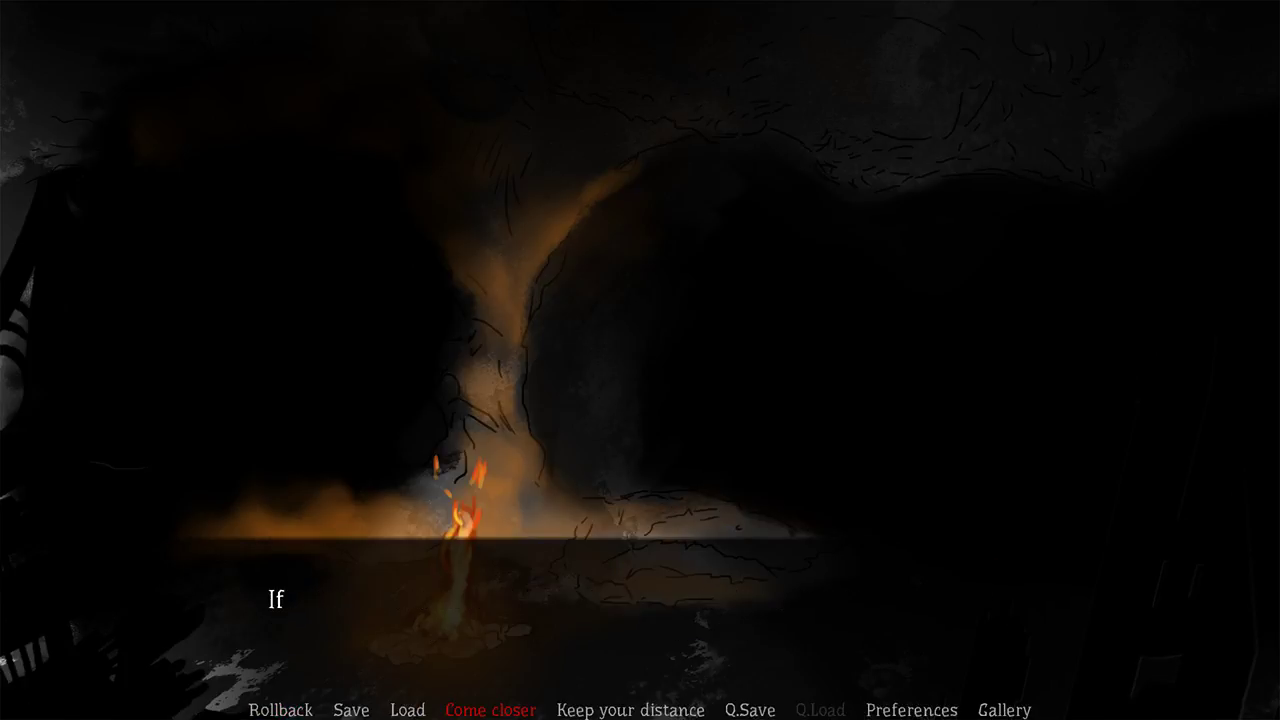
{"action": "key", "text": "Return"}
{"action": "key", "text": "Return"}
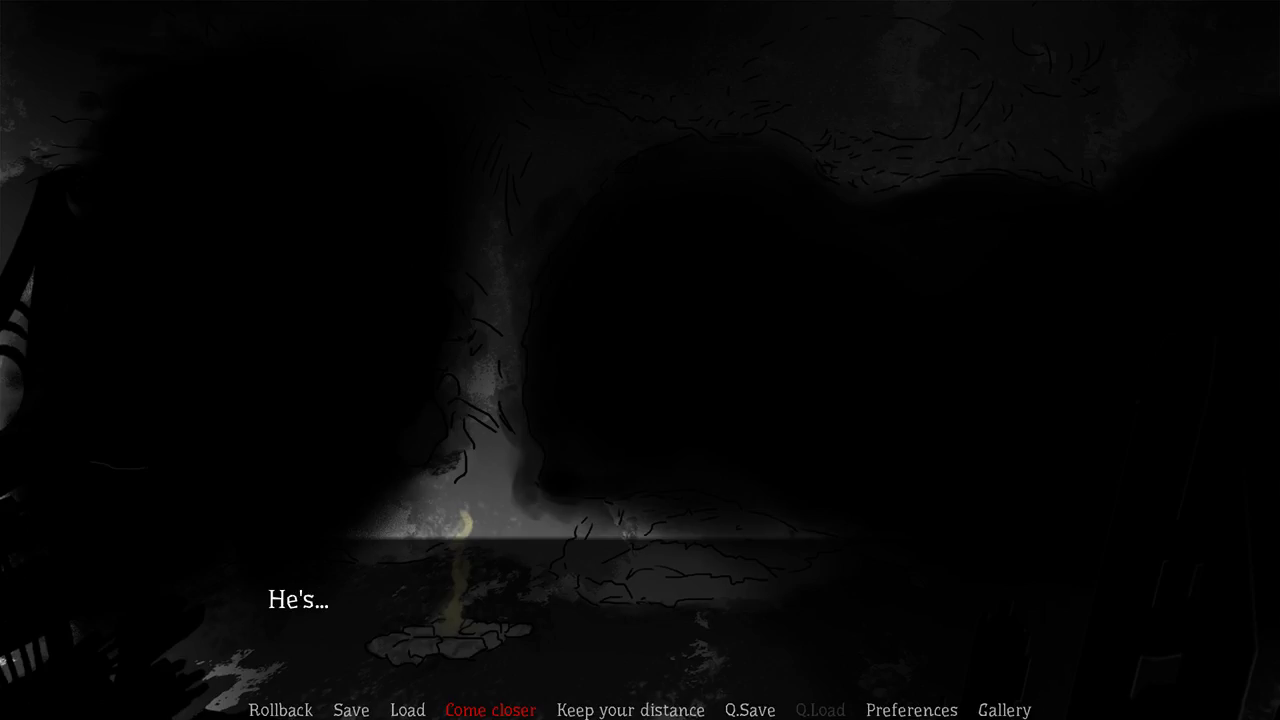
Step: Advance the narration as the fire dies, up to the 'Before he kills me' line
{"action": "key", "text": "space"}
{"action": "key", "text": "space"}
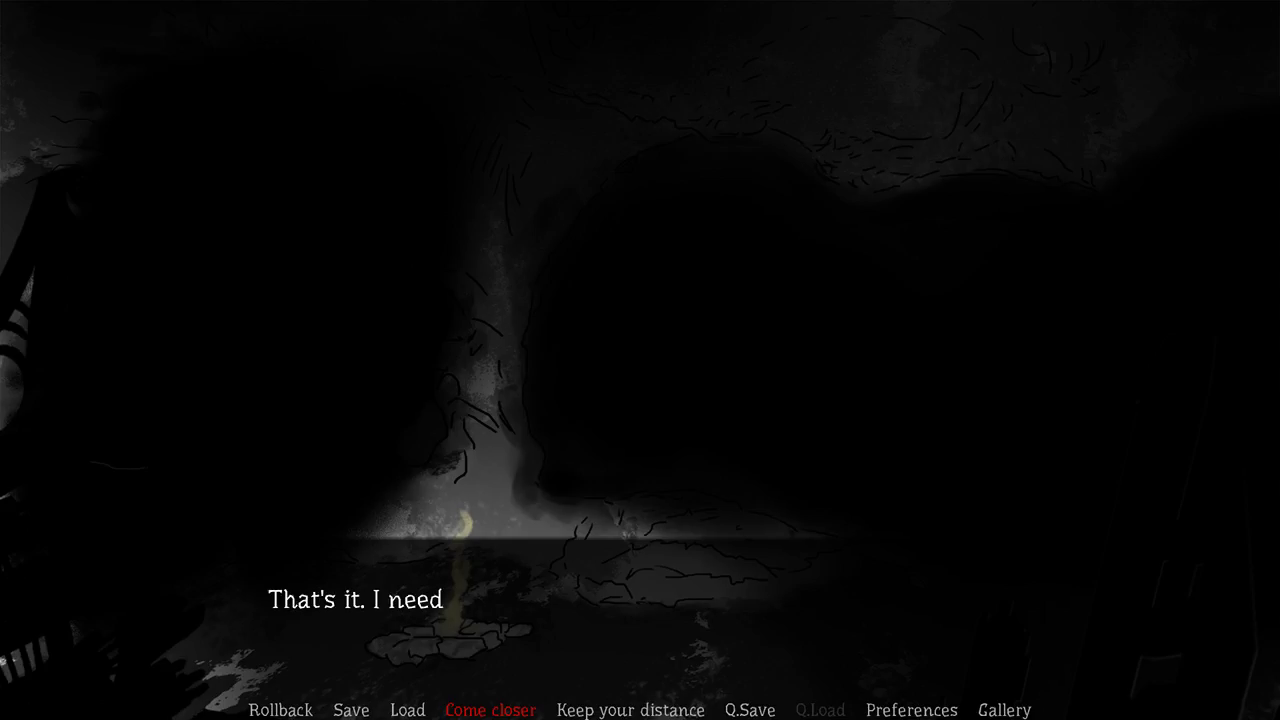
{"action": "key", "text": "space"}
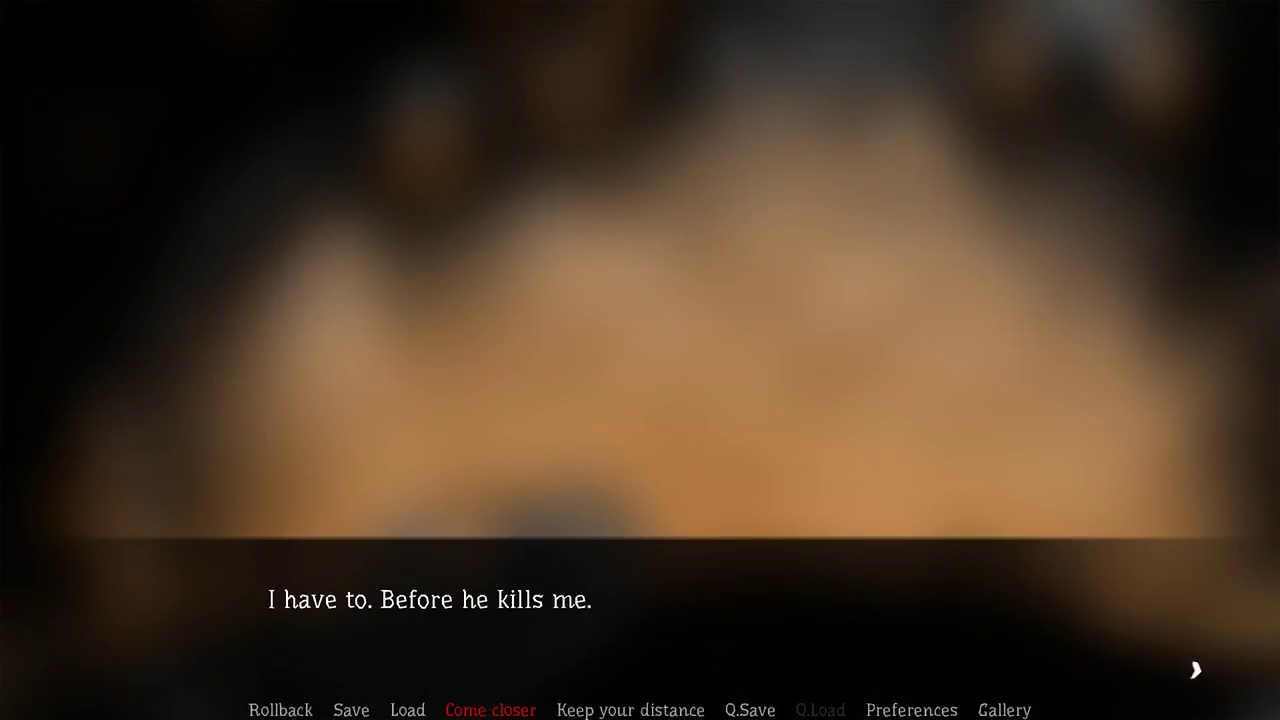
{"action": "left_click", "coordinate": [640, 585]}
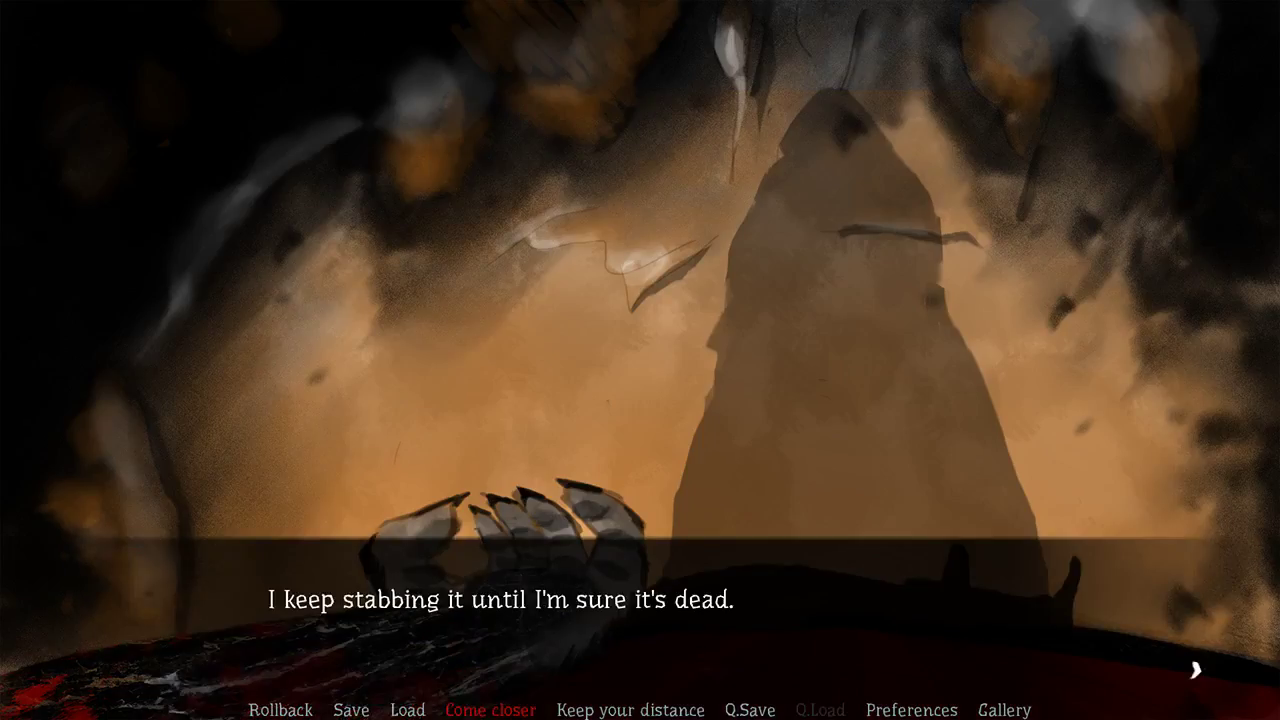
Step: Pick the final reply and play through the stabbing and night scenes to the creature's call
{"action": "left_click", "coordinate": [640, 400]}
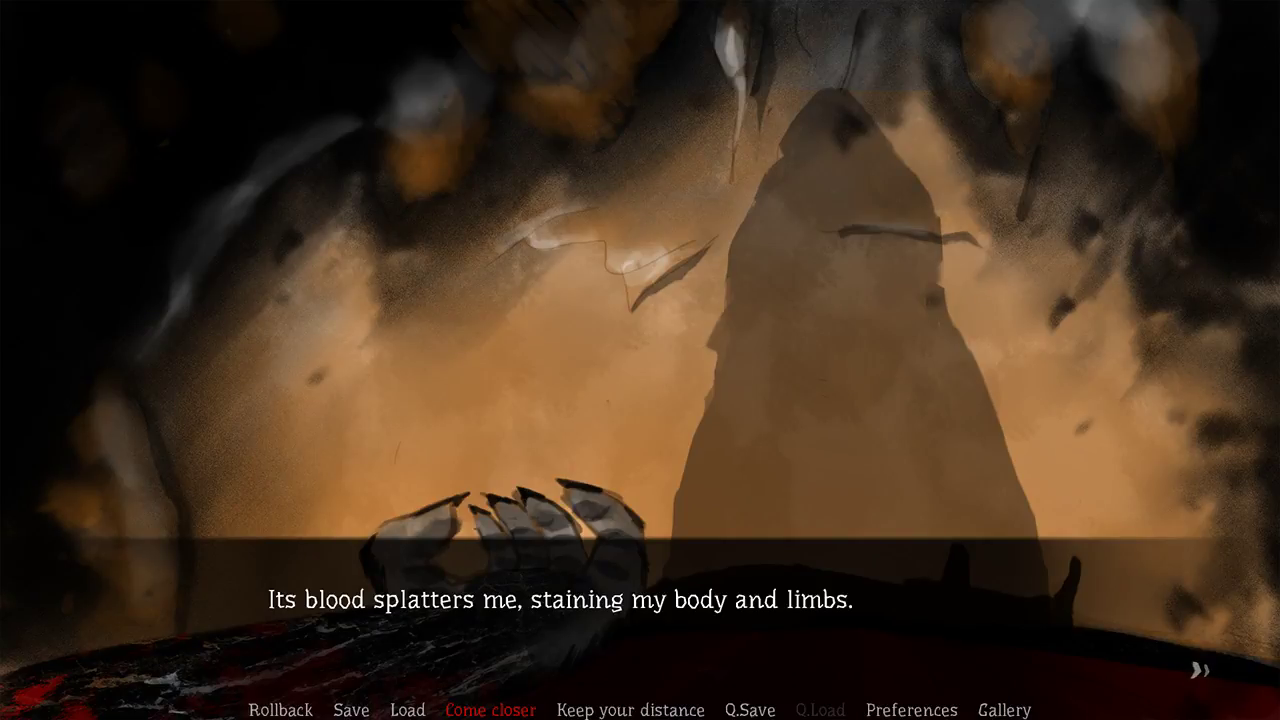
{"action": "left_click", "coordinate": [640, 400]}
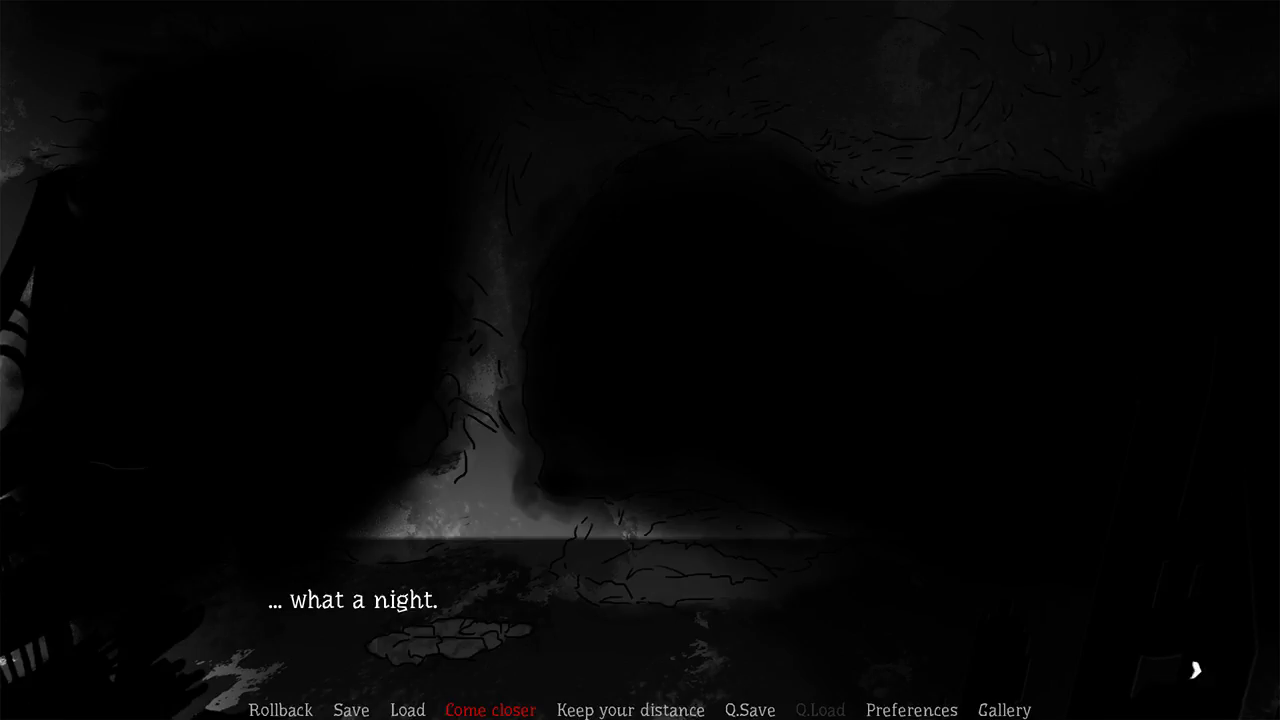
{"action": "left_click", "coordinate": [640, 400]}
{"action": "left_click", "coordinate": [640, 400]}
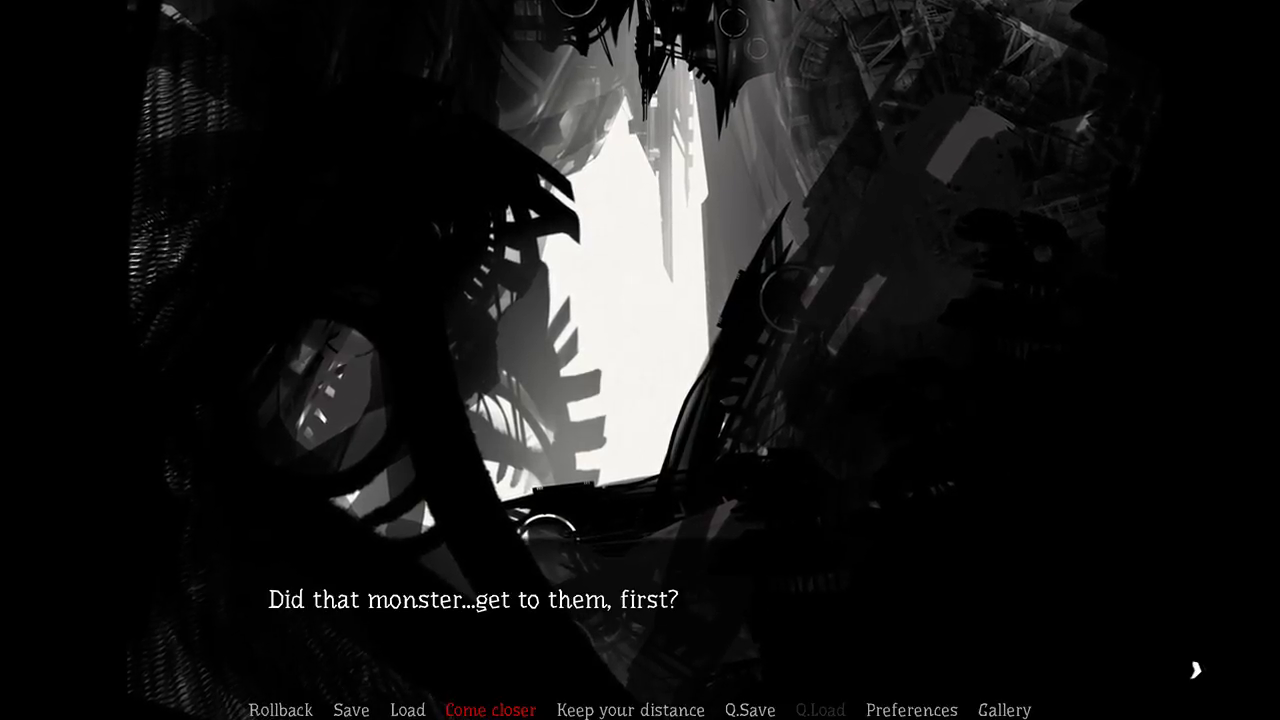
{"action": "key", "text": "Return"}
{"action": "key", "text": "Return"}
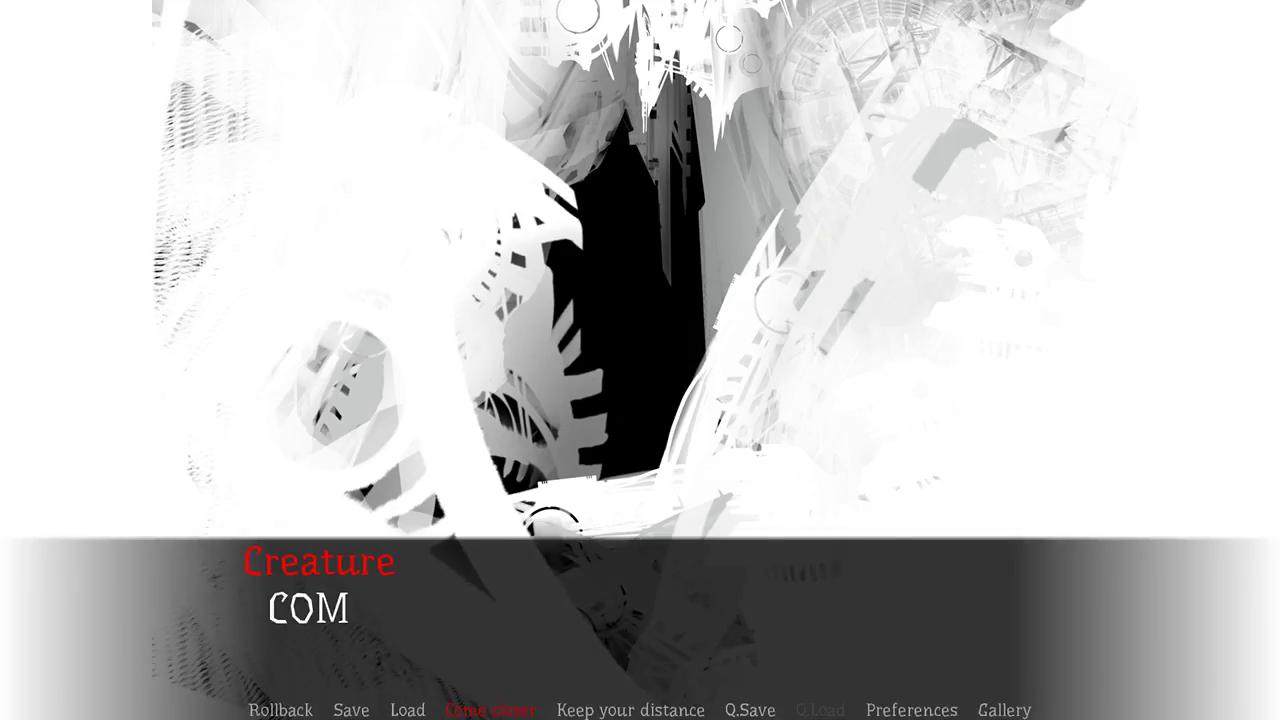
{"action": "key", "text": "Return"}
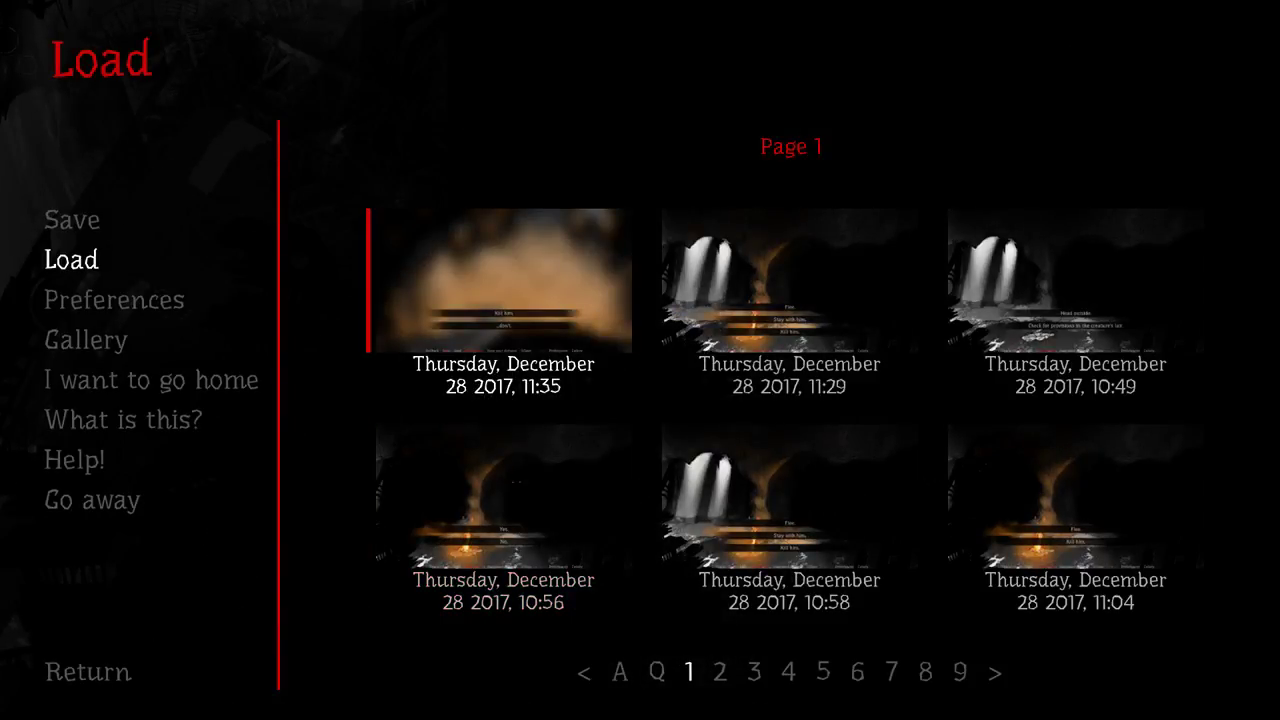
Step: Load the 11:35 save, answer '...don't.', and advance through the torch attack
{"action": "key", "text": "Return"}
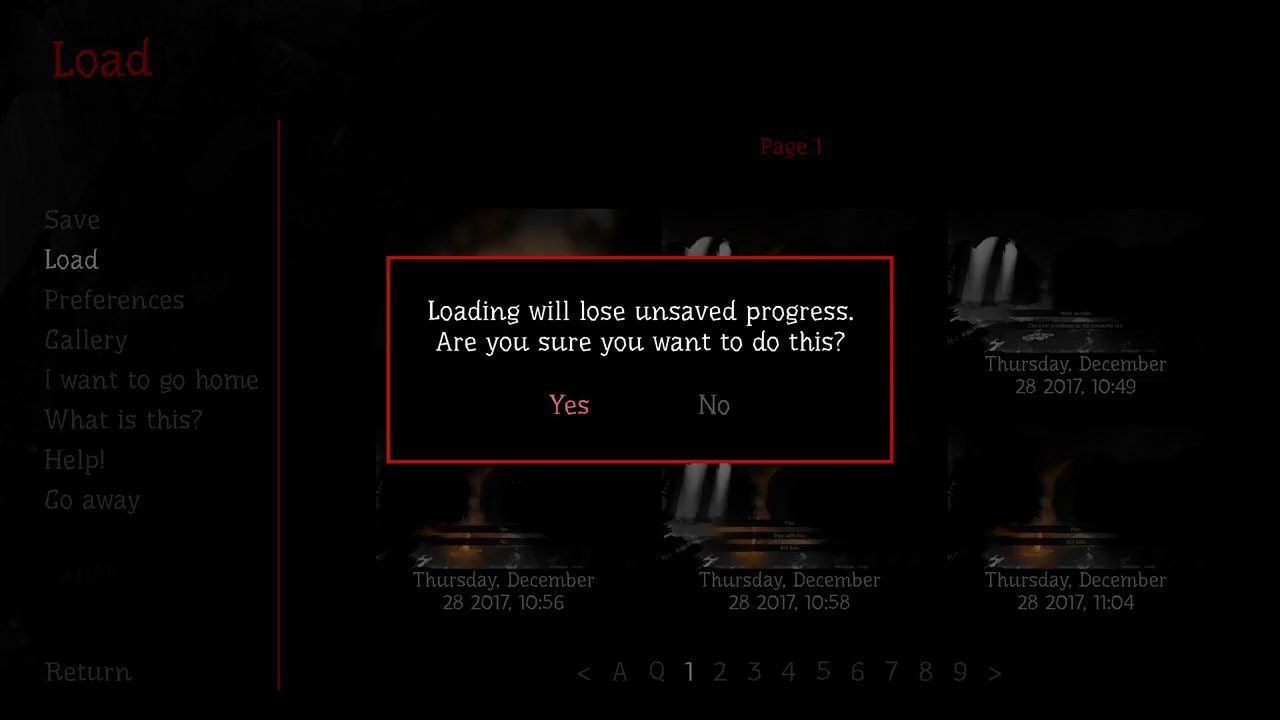
{"action": "key", "text": "Return"}
{"action": "key", "text": "Down"}
{"action": "key", "text": "Return"}
{"action": "key", "text": "Return"}
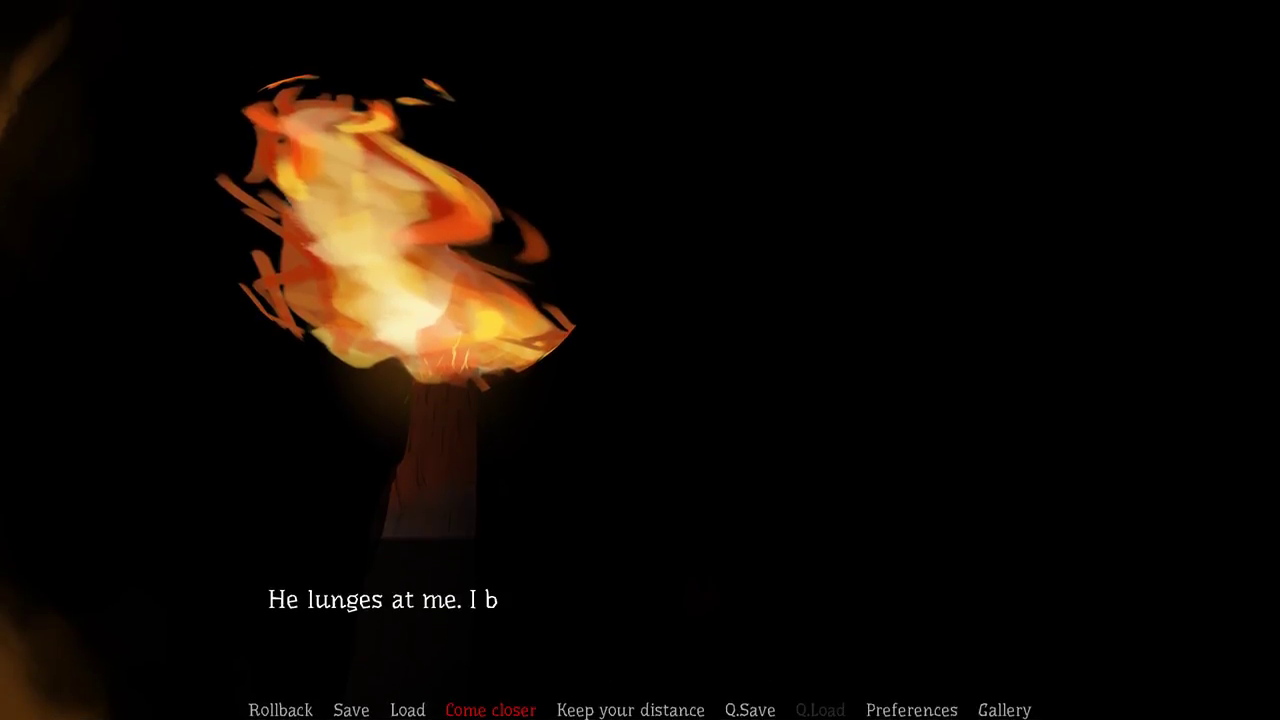
{"action": "key", "text": "Return"}
{"action": "key", "text": "Return"}
{"action": "key", "text": "Return"}
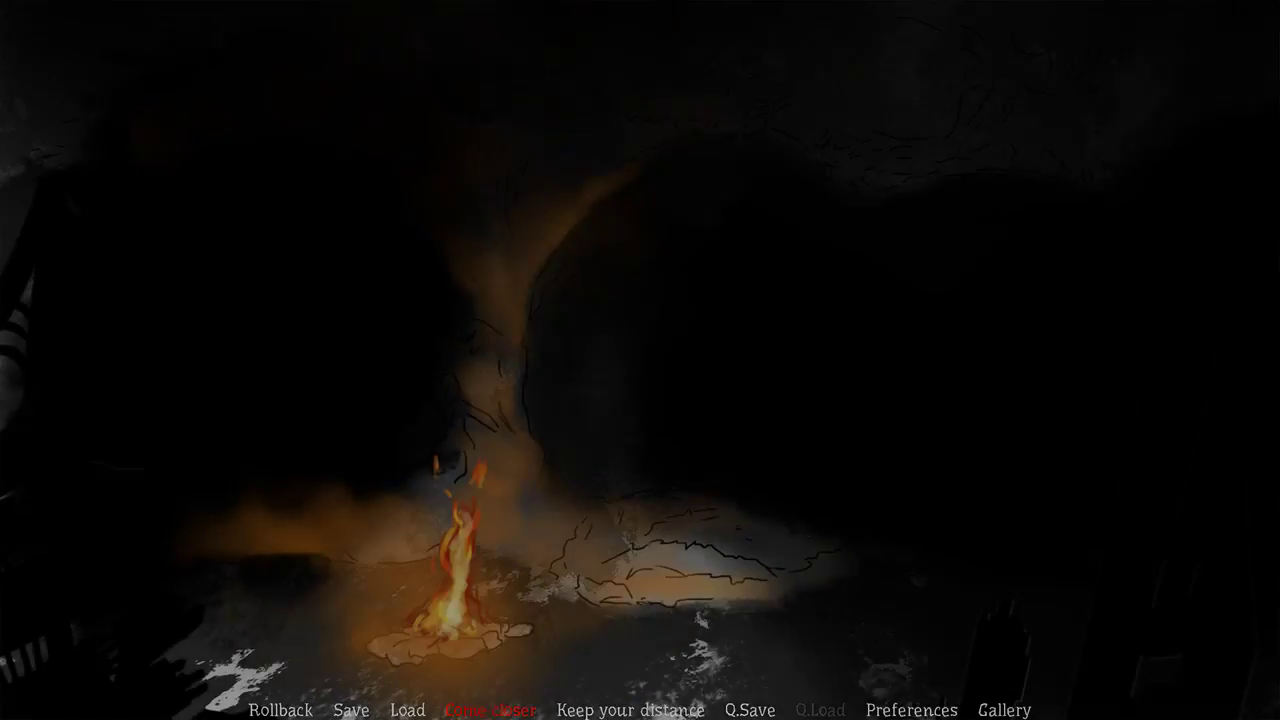
Step: Advance the campfire talk about the truce, the dropped spear, and the missing food
{"action": "key", "text": "Return"}
{"action": "key", "text": "Return"}
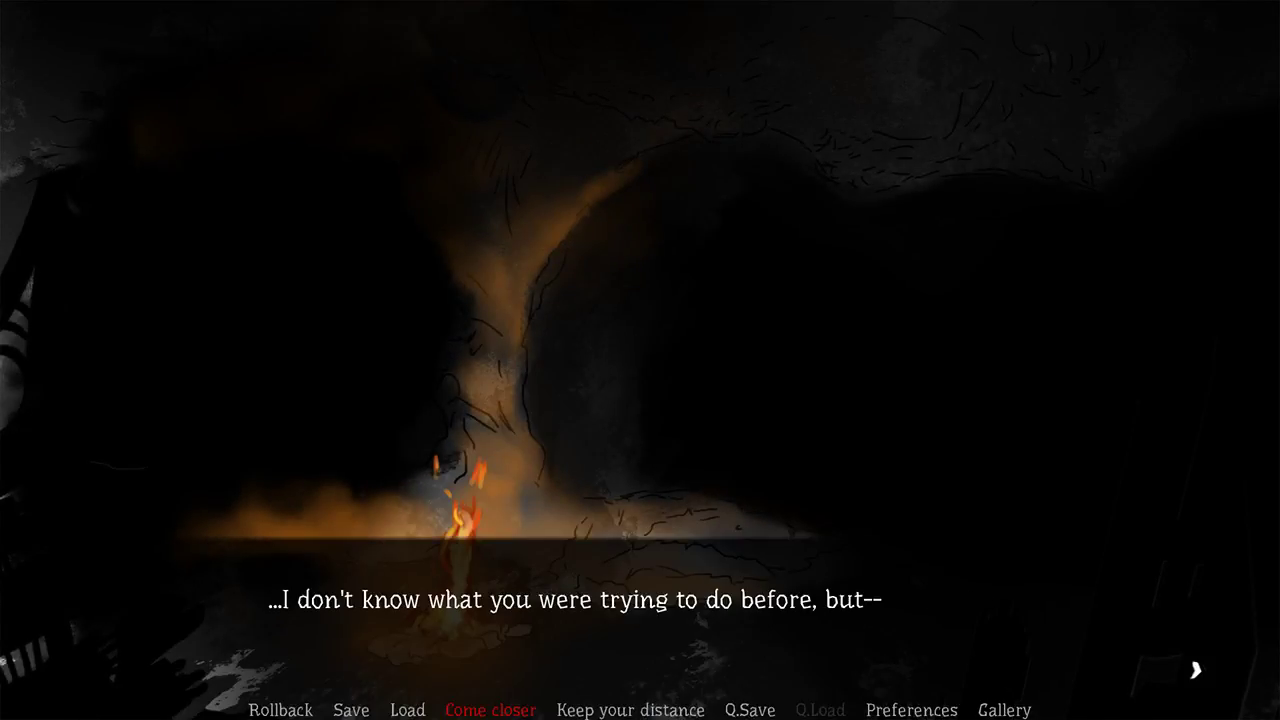
{"action": "key", "text": "Return"}
{"action": "key", "text": "Return"}
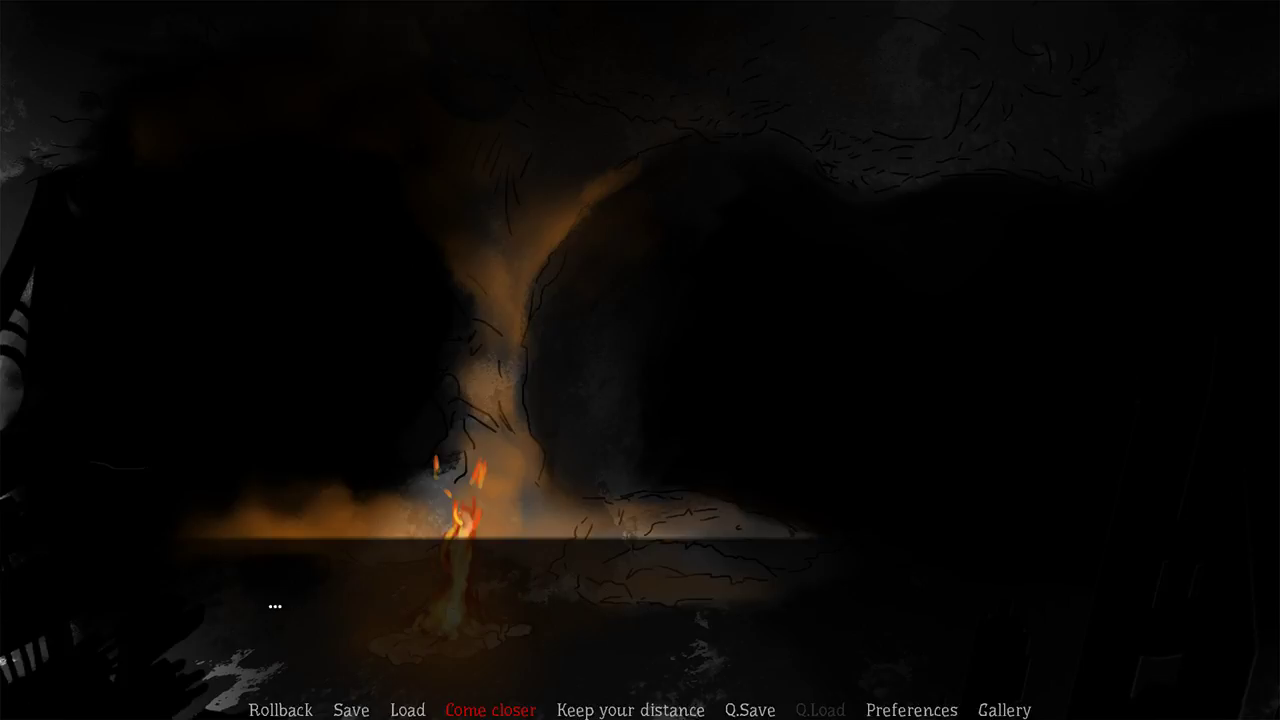
{"action": "key", "text": "Return"}
{"action": "key", "text": "Return"}
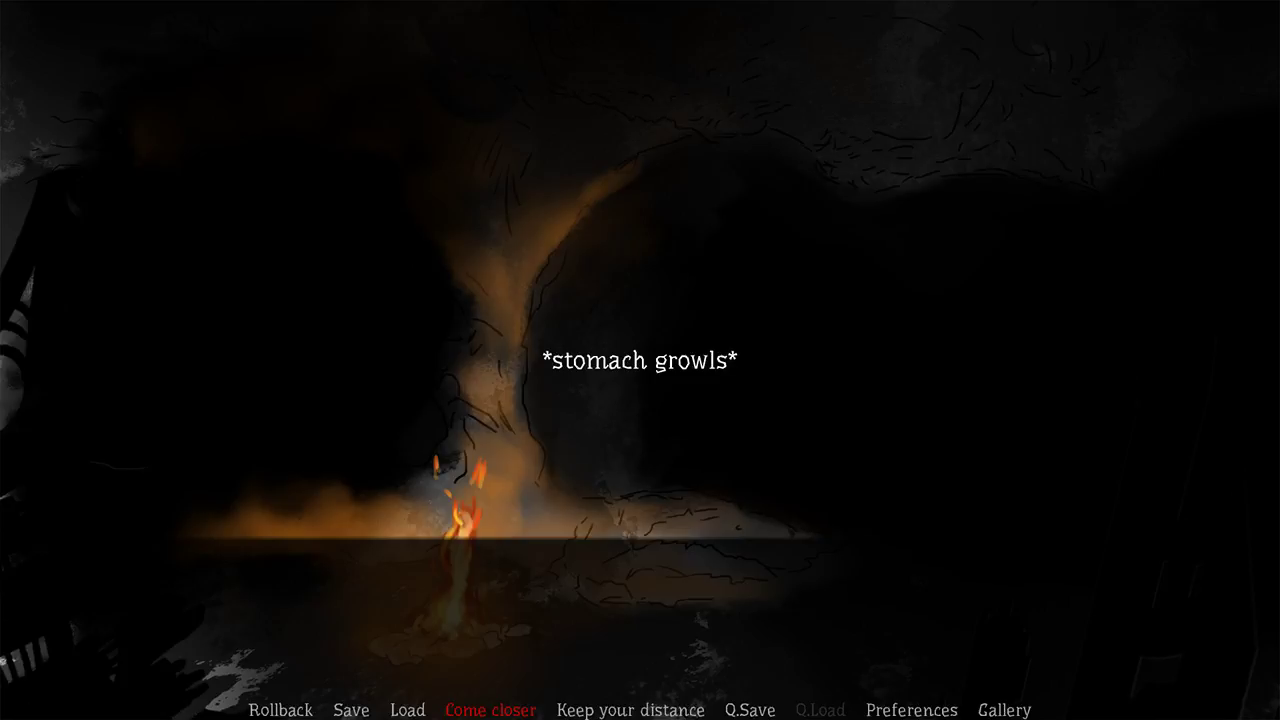
{"action": "key", "text": "Return"}
{"action": "key", "text": "Return"}
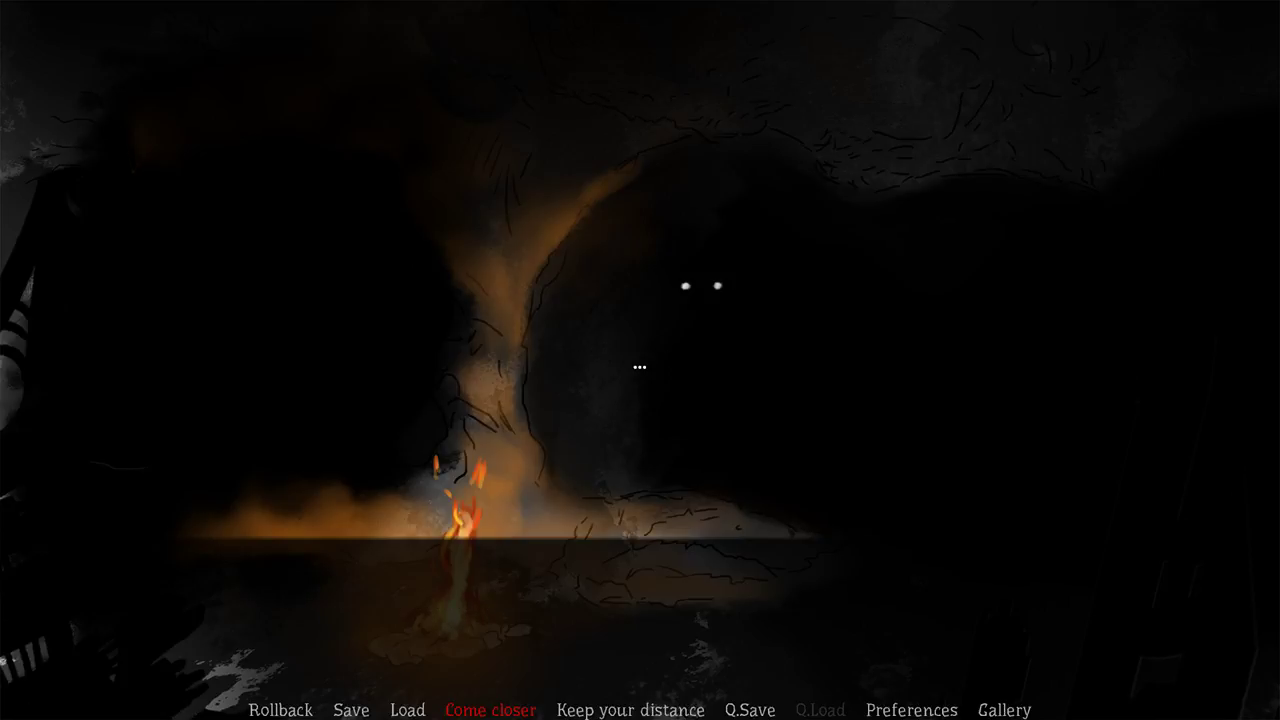
{"action": "key", "text": "Return"}
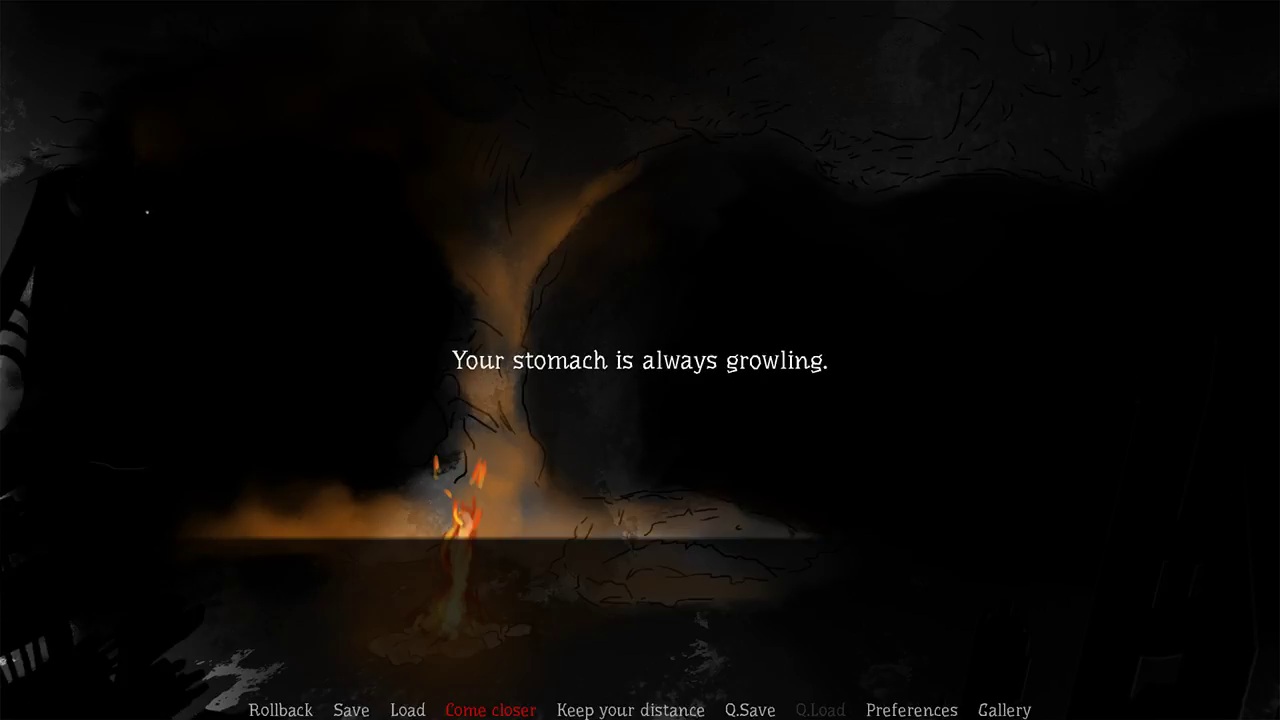
{"action": "key", "text": "Return"}
{"action": "key", "text": "Return"}
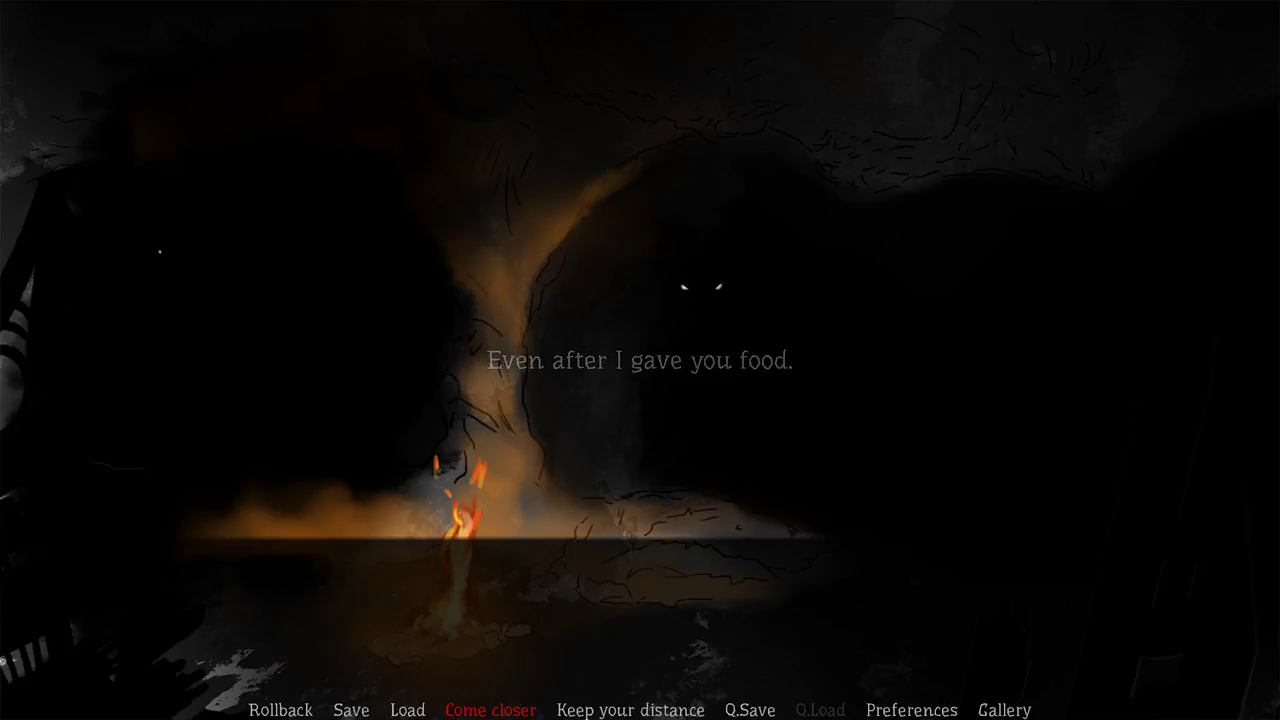
{"action": "key", "text": "Return"}
{"action": "key", "text": "Return"}
{"action": "key", "text": "Return"}
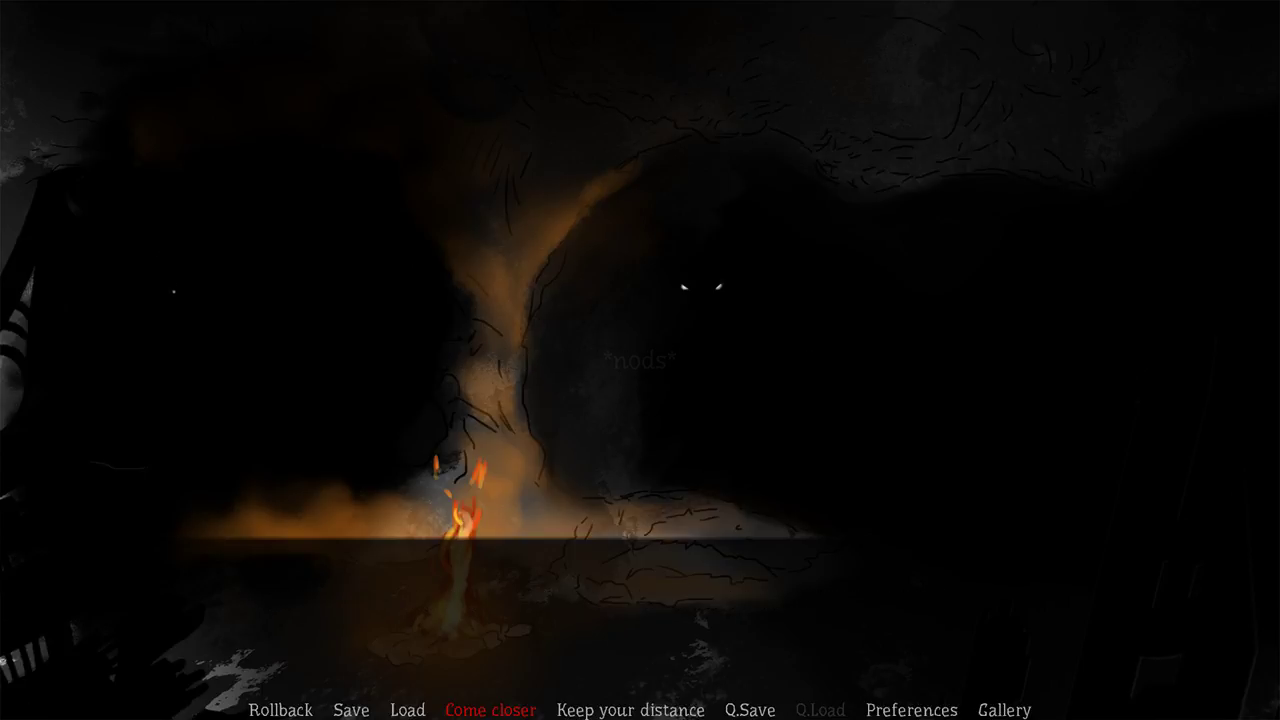
{"action": "key", "text": "Return"}
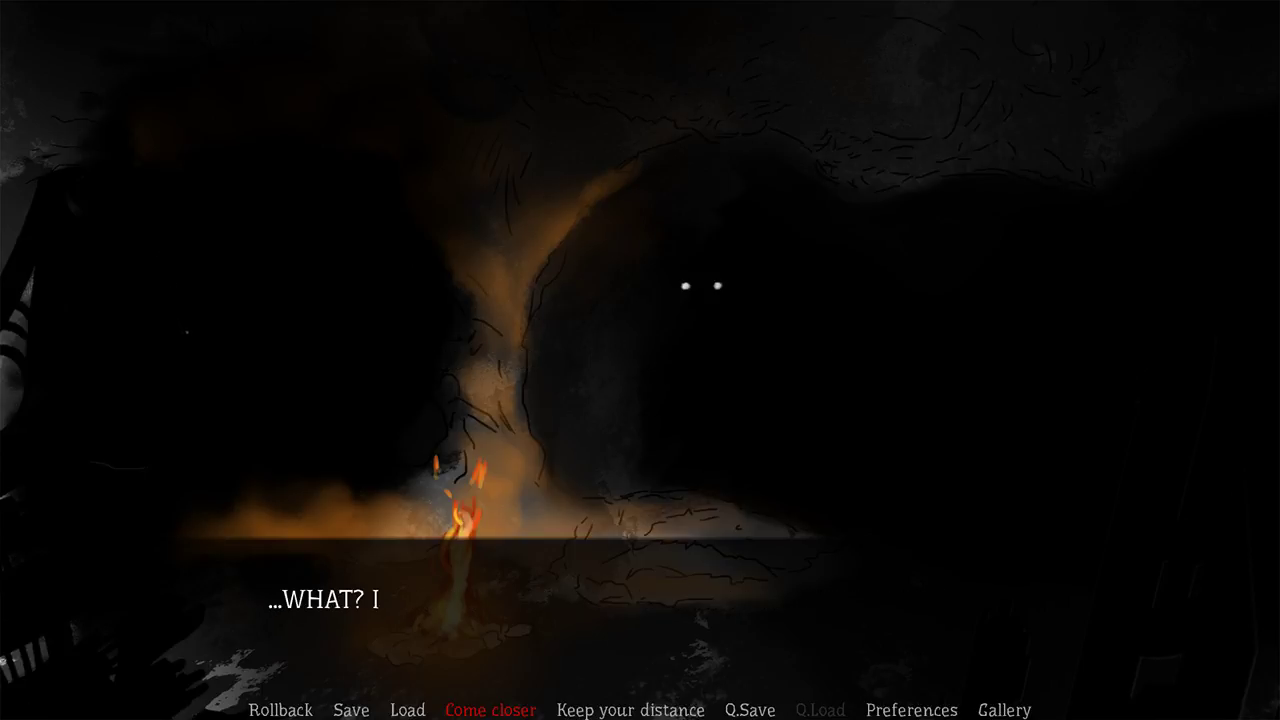
{"action": "key", "text": "Return"}
{"action": "key", "text": "Return"}
{"action": "key", "text": "Return"}
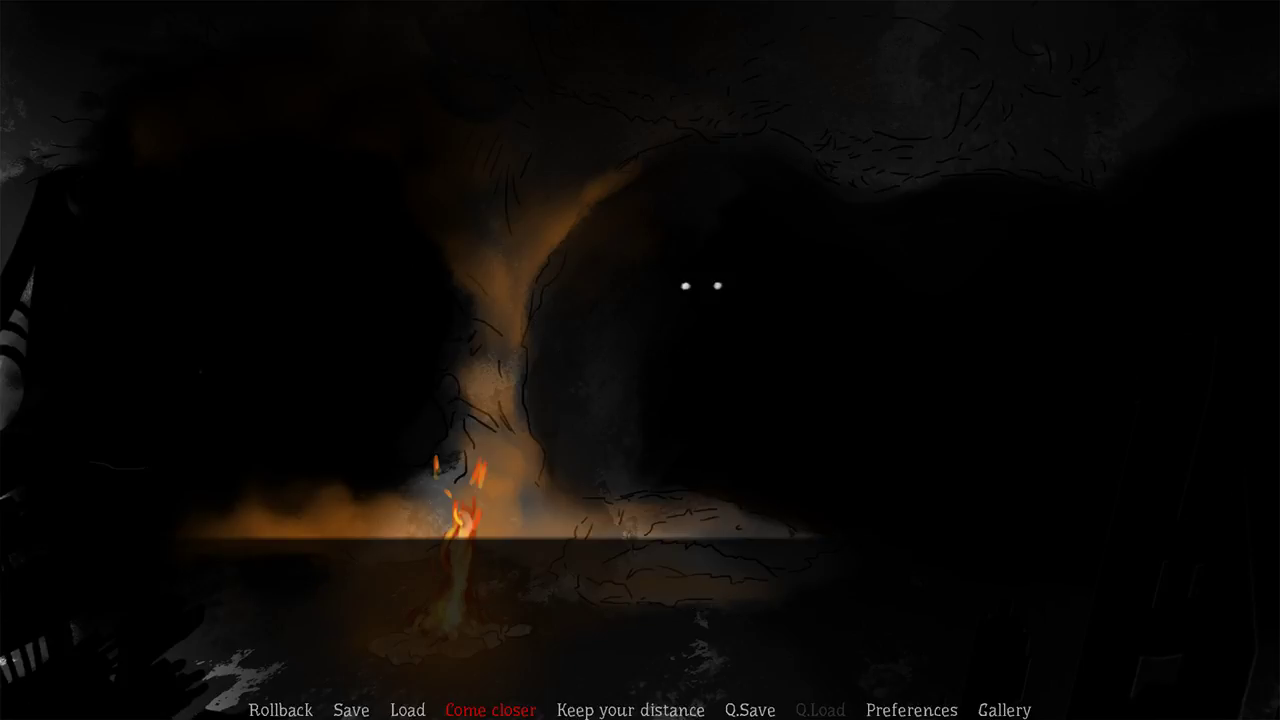
{"action": "key", "text": "Return"}
{"action": "key", "text": "Return"}
{"action": "key", "text": "Return"}
Step: Continue through the creature's lines about leaving, danger, and nightmares
{"action": "key", "text": "Return"}
{"action": "key", "text": "Return"}
{"action": "key", "text": "Return"}
{"action": "key", "text": "Return"}
{"action": "key", "text": "Return"}
{"action": "key", "text": "Return"}
{"action": "key", "text": "Return"}
{"action": "key", "text": "Return"}
{"action": "key", "text": "Return"}
{"action": "key", "text": "Return"}
{"action": "key", "text": "Return"}
{"action": "key", "text": "Return"}
{"action": "key", "text": "Return"}
{"action": "key", "text": "Return"}
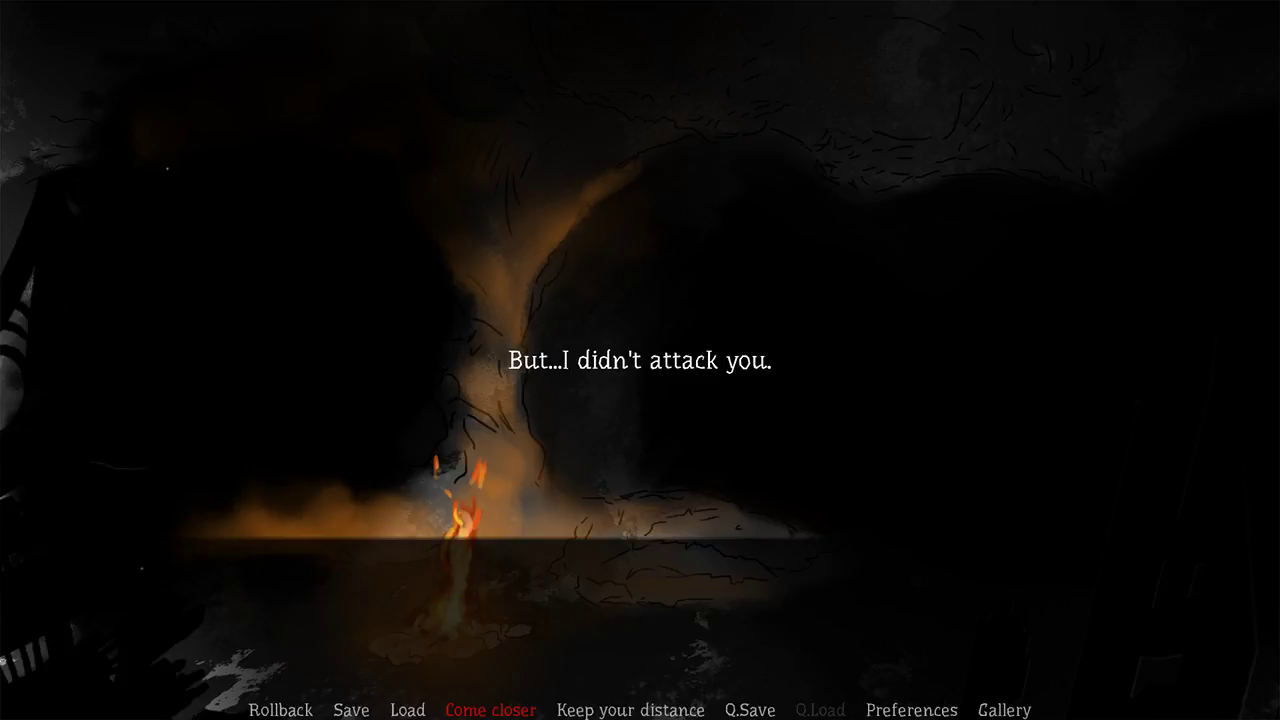
{"action": "key", "text": "Return"}
{"action": "key", "text": "Return"}
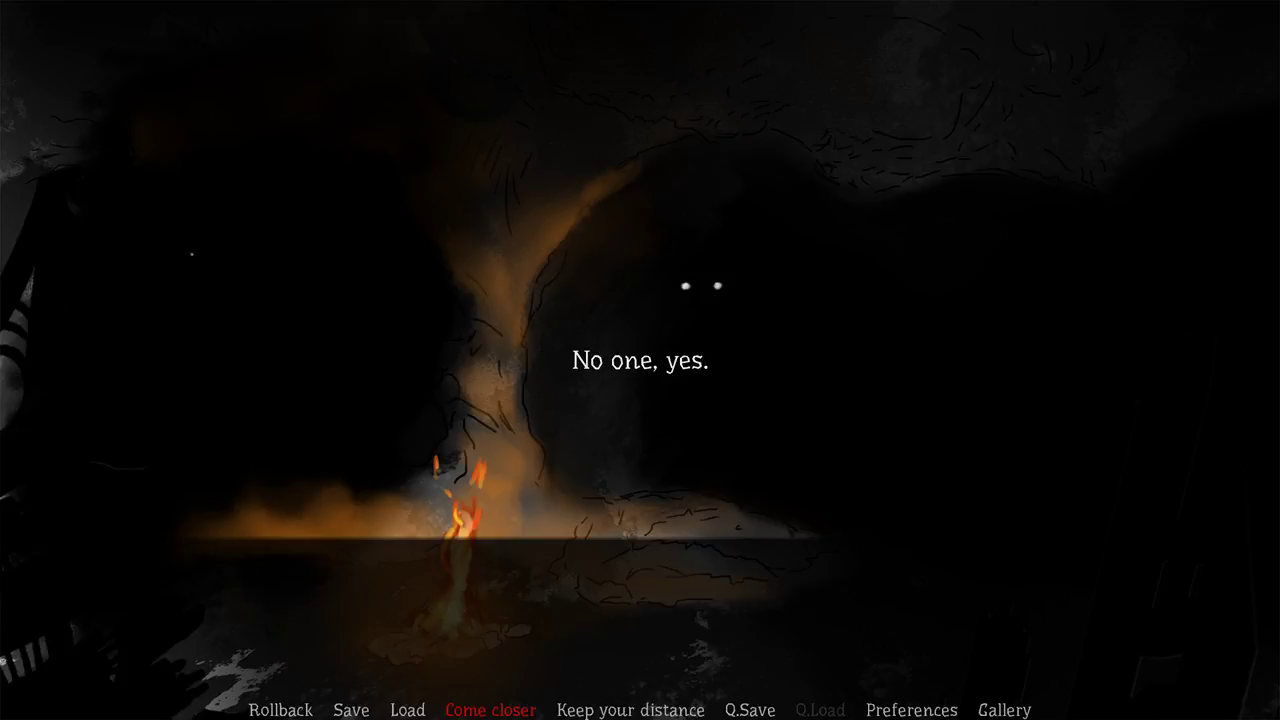
{"action": "key", "text": "Return"}
{"action": "key", "text": "Return"}
{"action": "key", "text": "Return"}
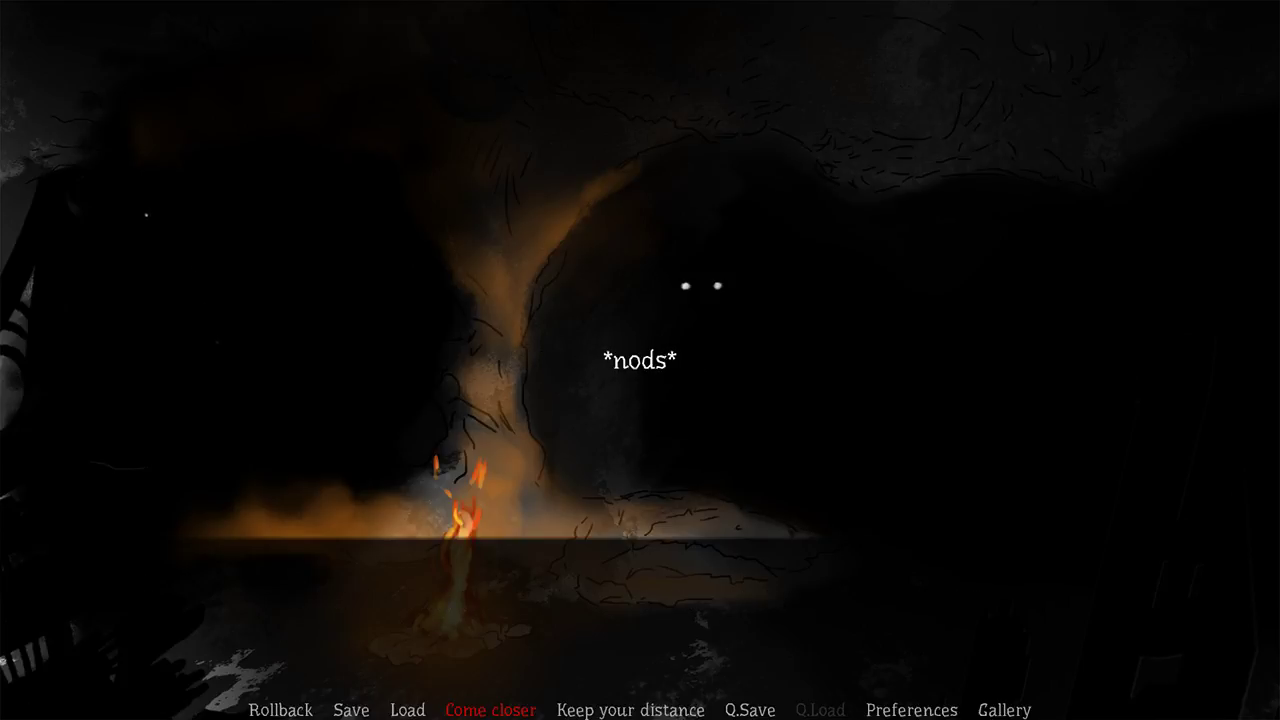
{"action": "key", "text": "Return"}
{"action": "key", "text": "Return"}
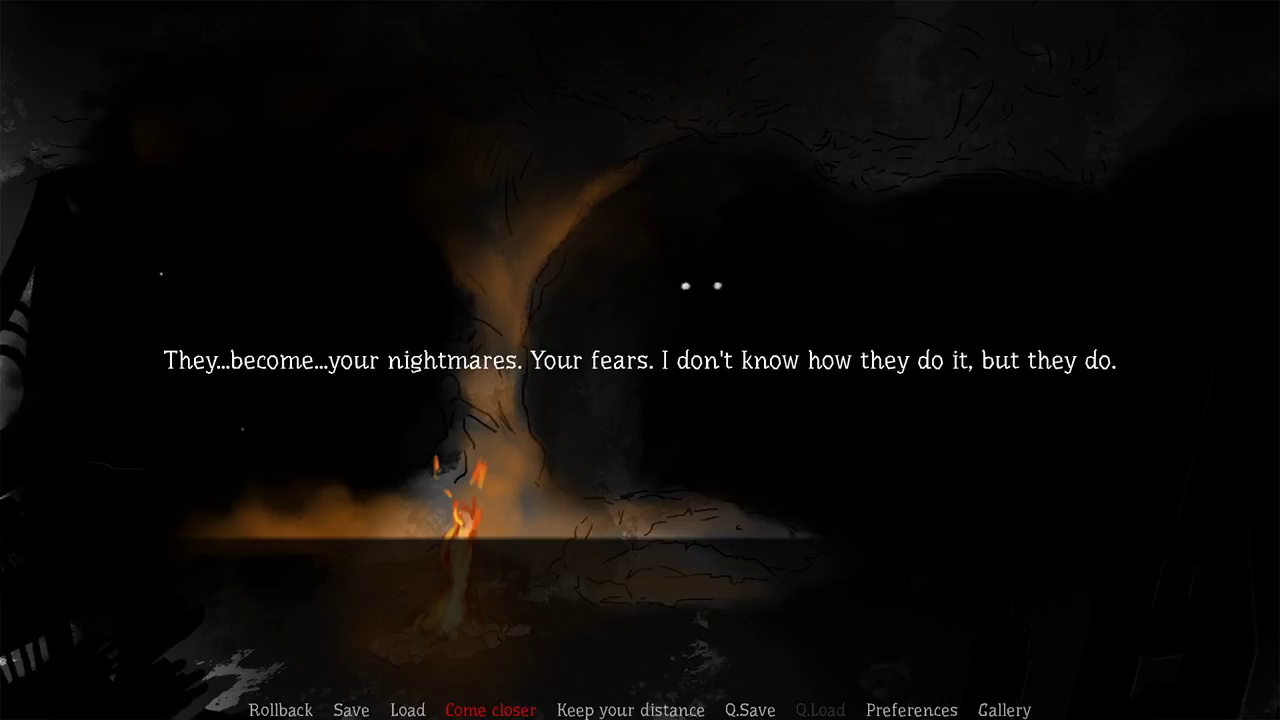
{"action": "key", "text": "Return"}
{"action": "key", "text": "Return"}
{"action": "key", "text": "Return"}
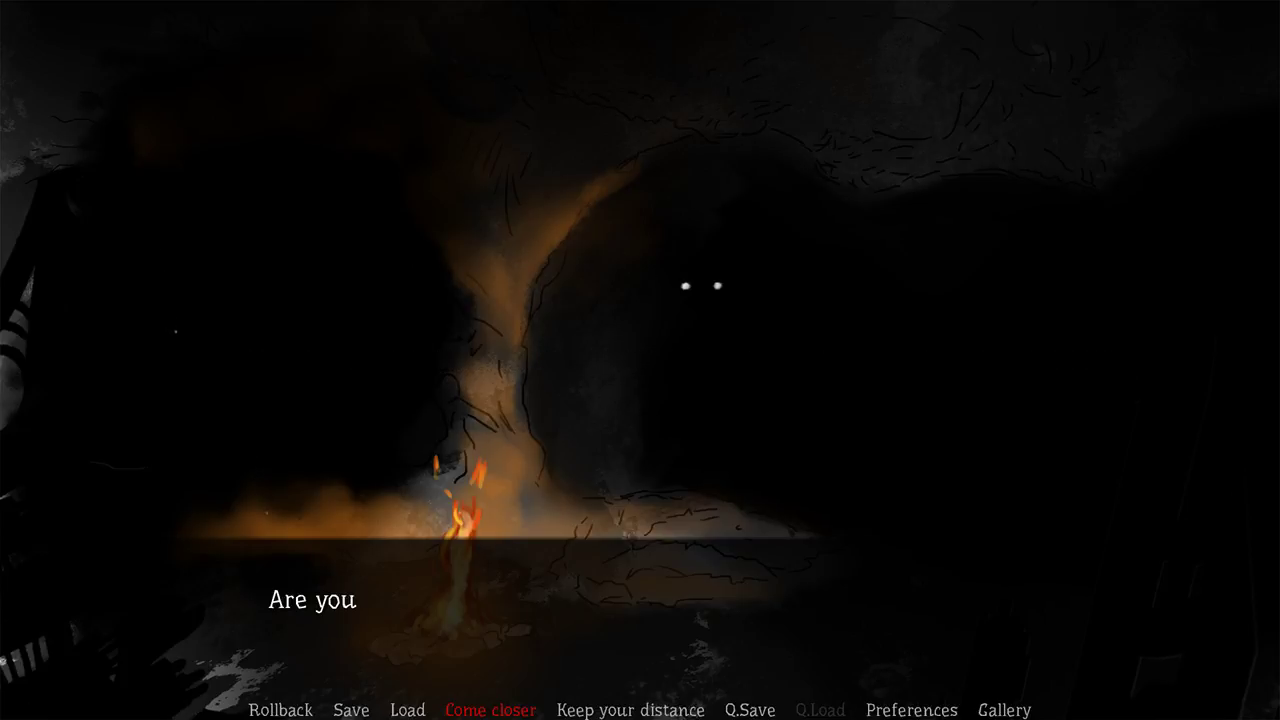
{"action": "key", "text": "Return"}
{"action": "key", "text": "Return"}
{"action": "key", "text": "Return"}
{"action": "key", "text": "Return"}
Step: Advance to the creature's Yes/No question and answer 'Yes.'
{"action": "key", "text": "Return"}
{"action": "key", "text": "Return"}
{"action": "key", "text": "Return"}
{"action": "key", "text": "Return"}
{"action": "key", "text": "Return"}
{"action": "key", "text": "Return"}
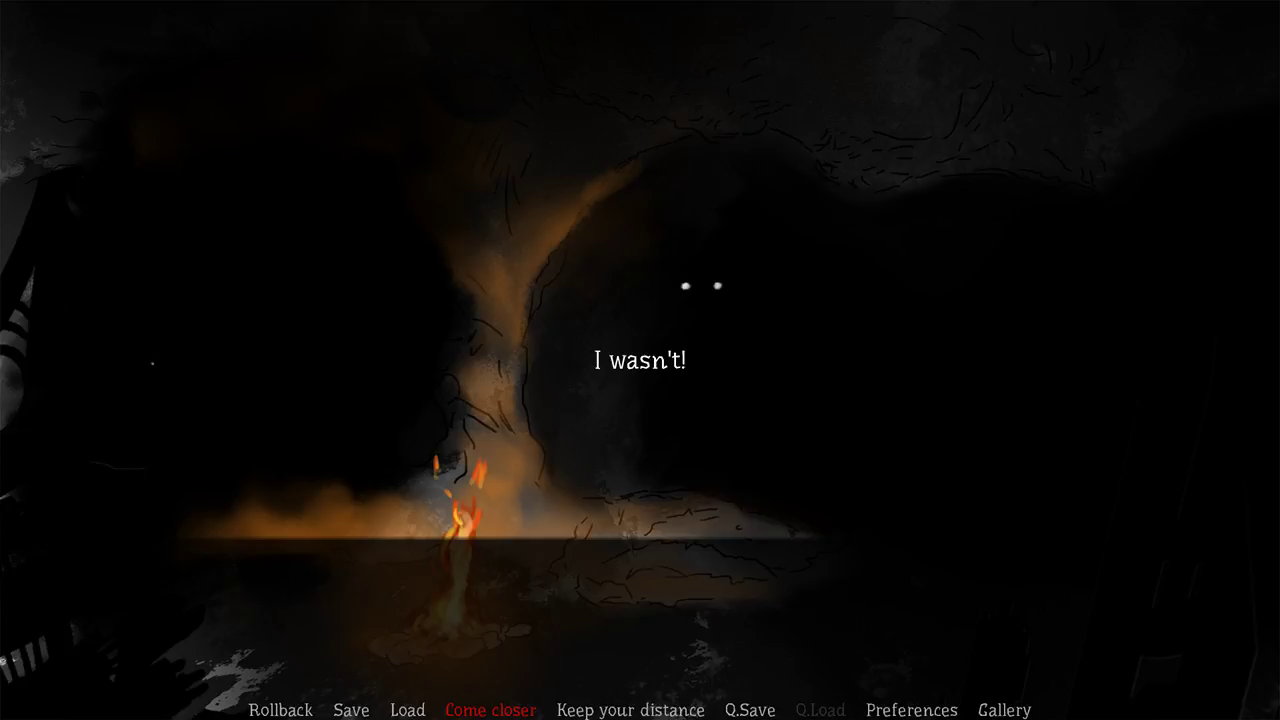
{"action": "key", "text": "Return"}
{"action": "key", "text": "Return"}
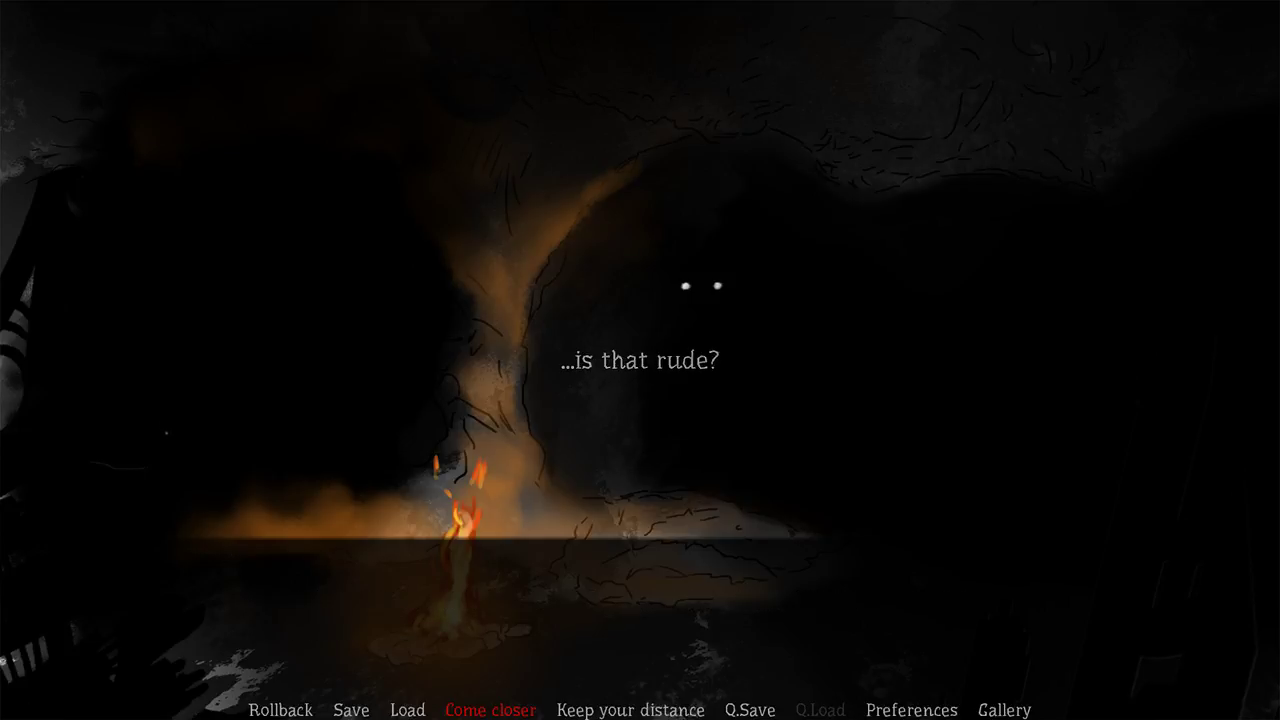
{"action": "key", "text": "Return"}
{"action": "key", "text": "Return"}
{"action": "key", "text": "Return"}
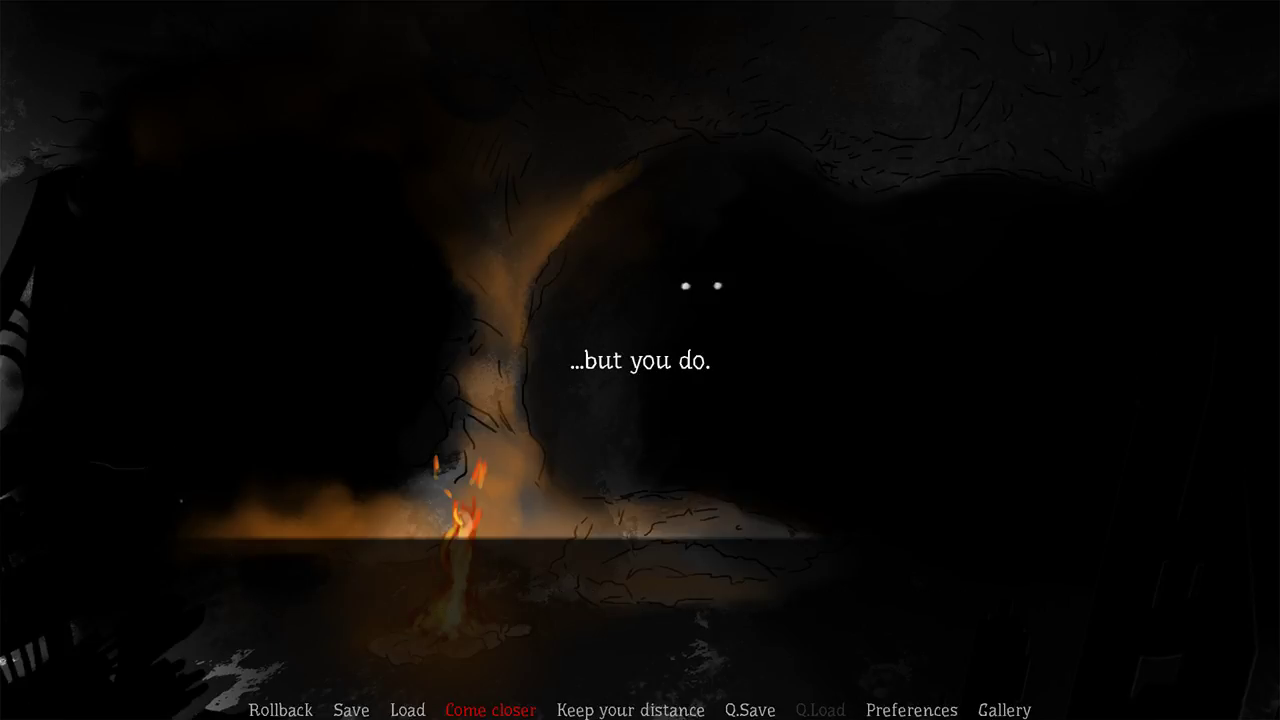
{"action": "key", "text": "Return"}
{"action": "key", "text": "Return"}
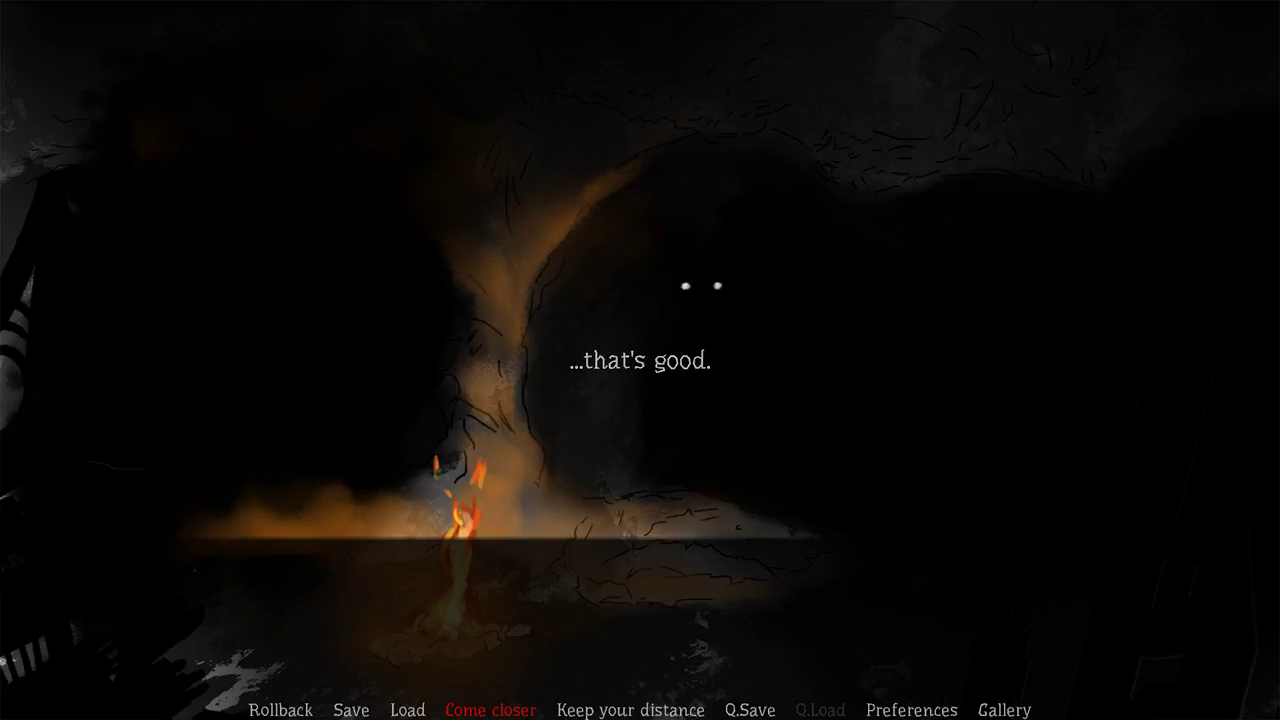
{"action": "key", "text": "Return"}
{"action": "key", "text": "Return"}
{"action": "key", "text": "Return"}
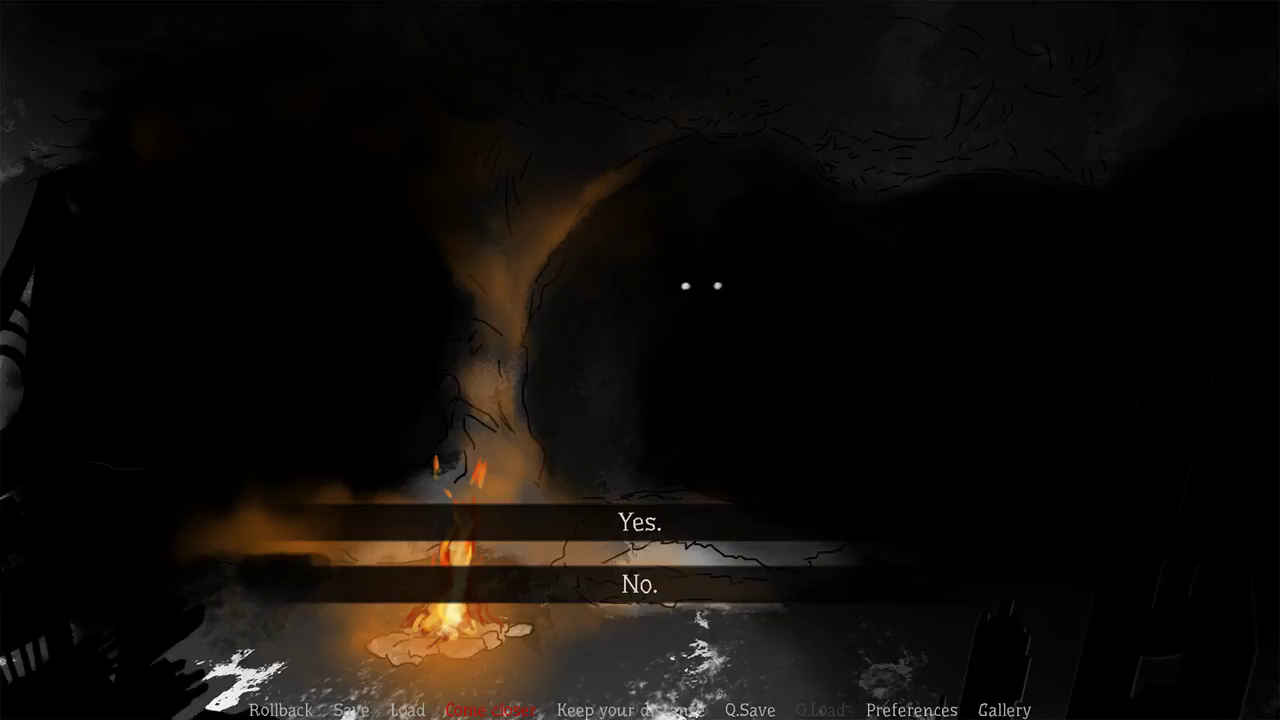
{"action": "key", "text": "Down"}
{"action": "key", "text": "Return"}
{"action": "key", "text": "Return"}
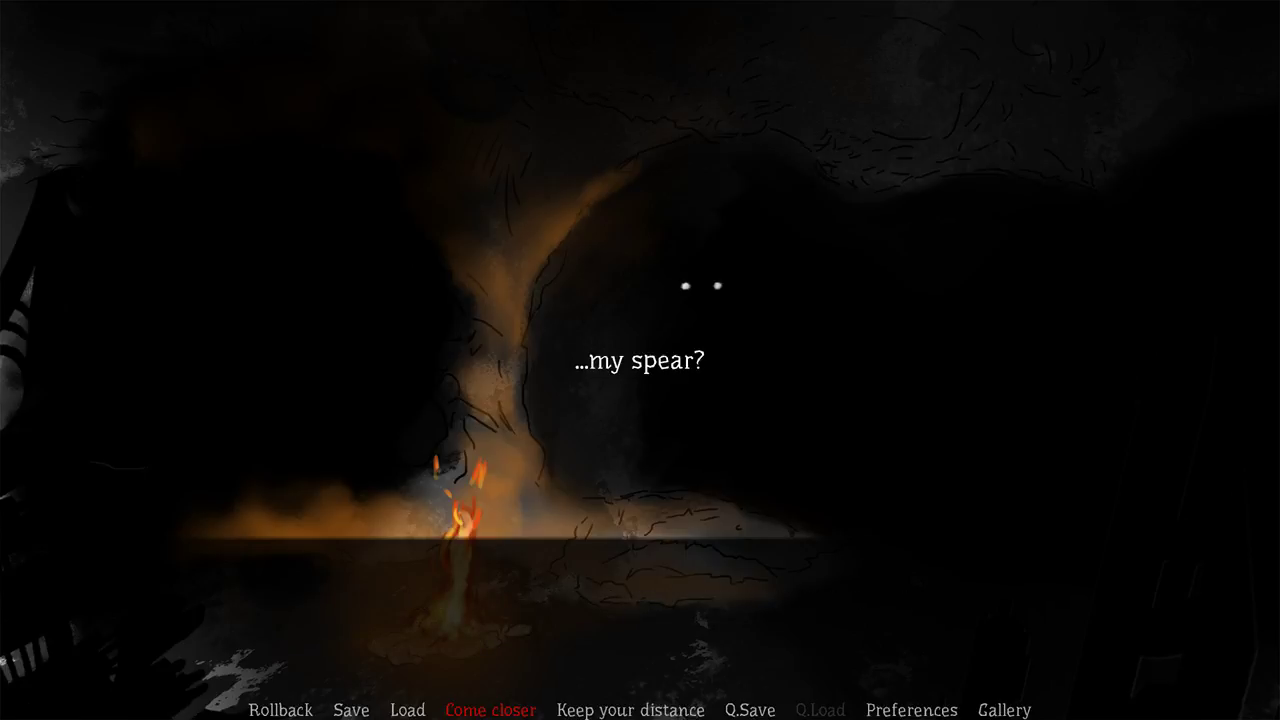
{"action": "key", "text": "Return"}
Step: Read the narration about the colour, rock, wrapping and drawing until the Flee/Stay/Kill menu
{"action": "key", "text": "Return"}
{"action": "key", "text": "Return"}
{"action": "key", "text": "Return"}
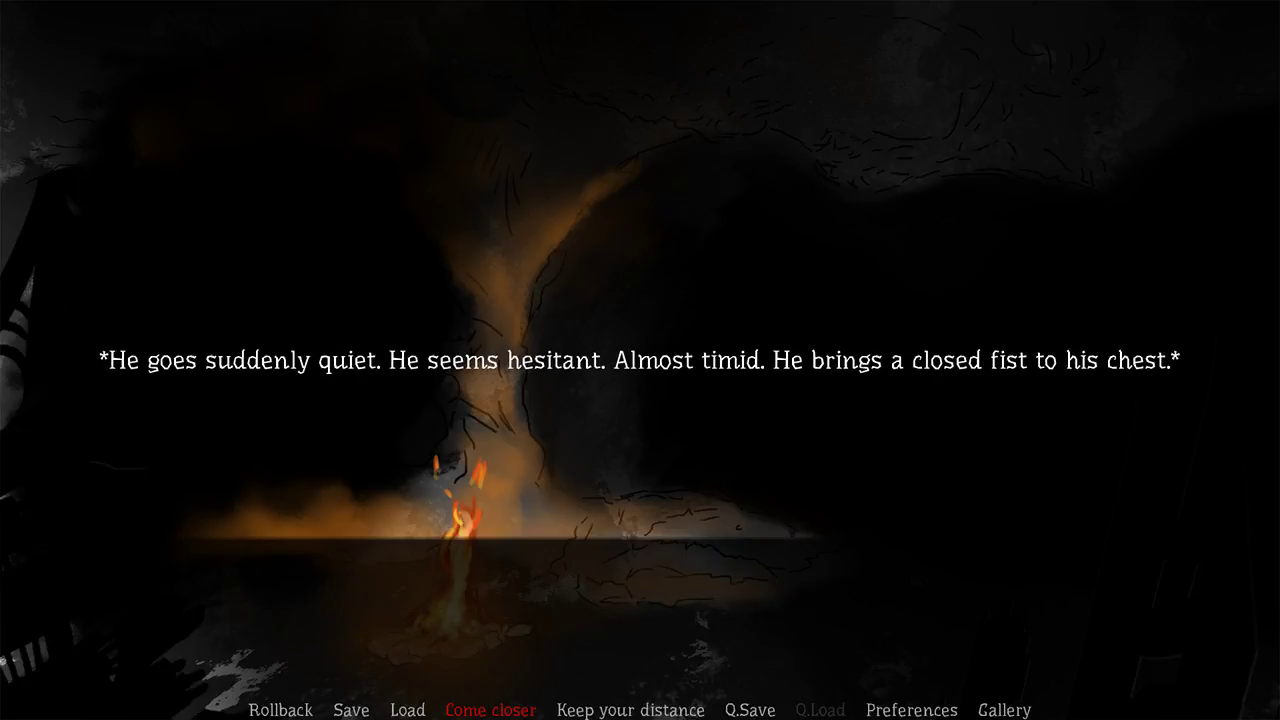
{"action": "key", "text": "Return"}
{"action": "key", "text": "Return"}
{"action": "key", "text": "Return"}
{"action": "key", "text": "Return"}
{"action": "key", "text": "Return"}
{"action": "key", "text": "Return"}
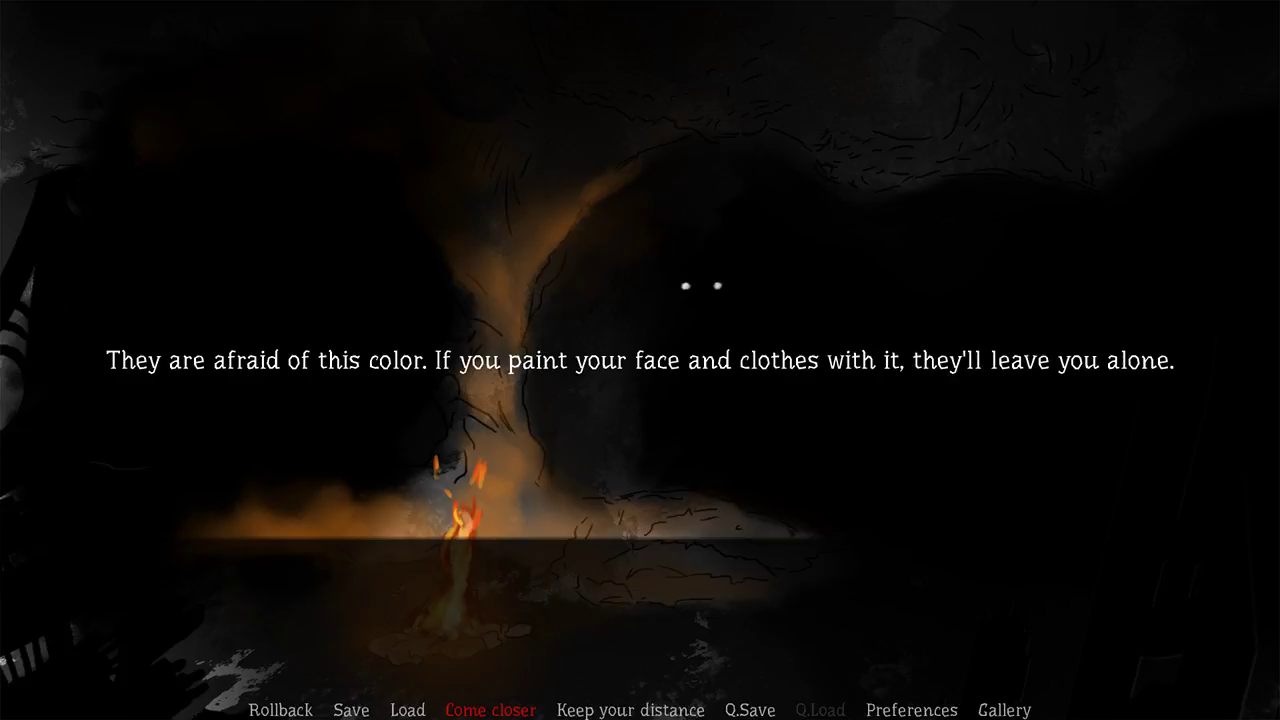
{"action": "key", "text": "Return"}
{"action": "key", "text": "Return"}
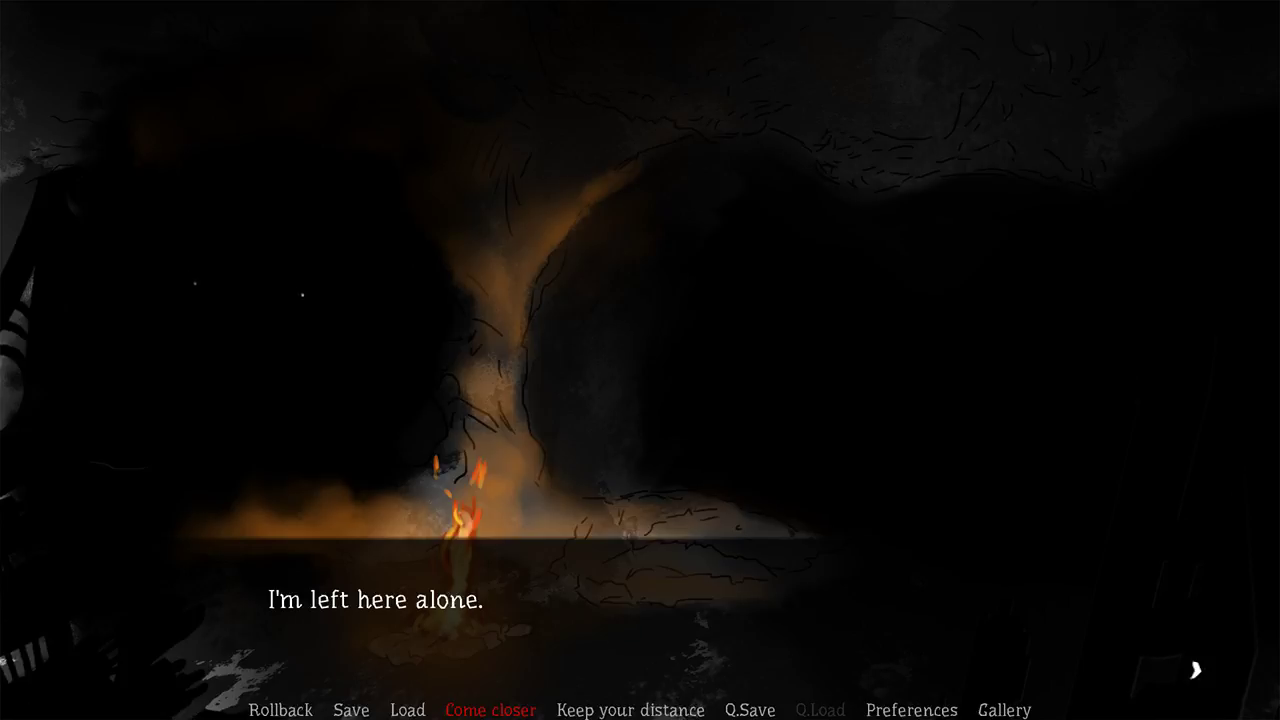
{"action": "key", "text": "space"}
{"action": "key", "text": "space"}
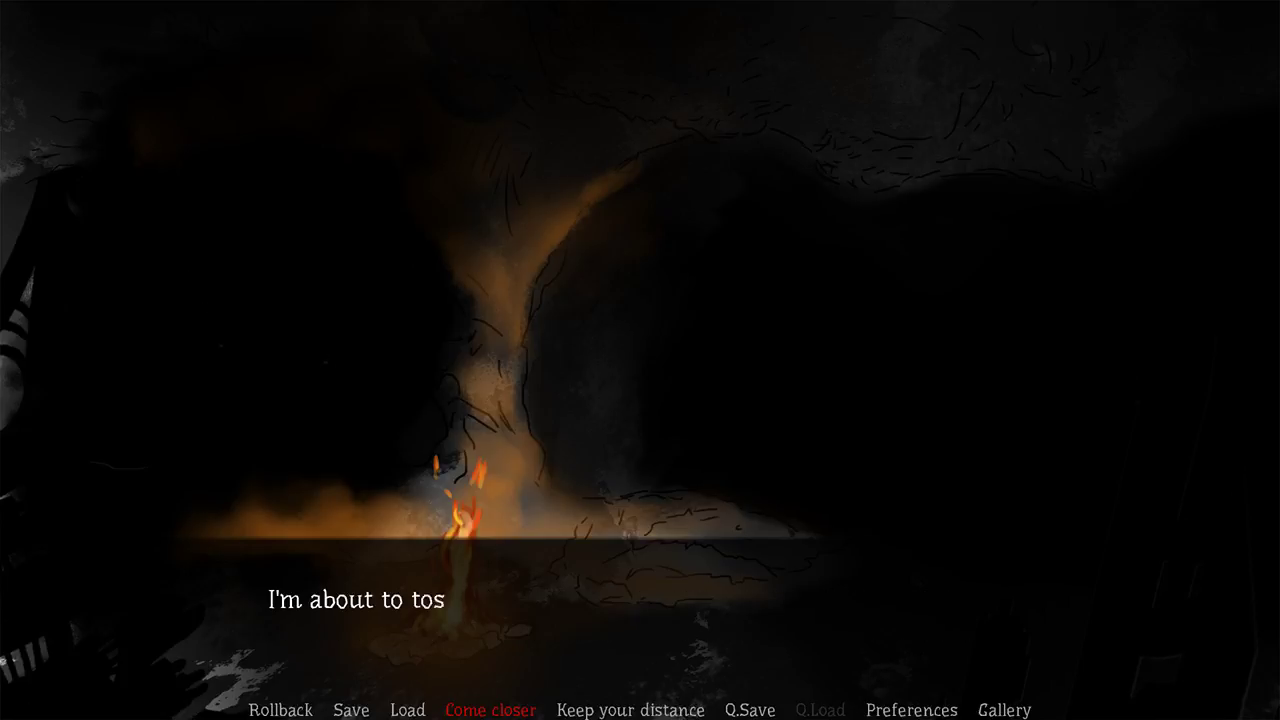
{"action": "key", "text": "space"}
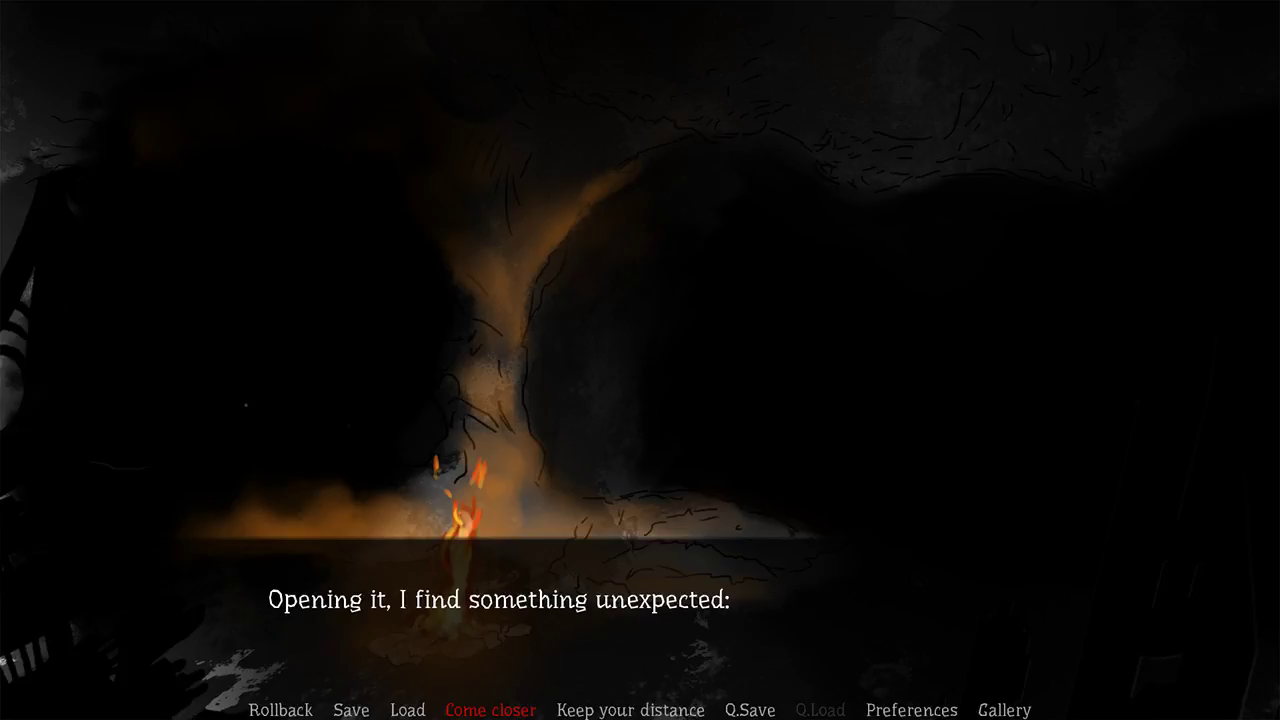
{"action": "key", "text": "space"}
{"action": "key", "text": "space"}
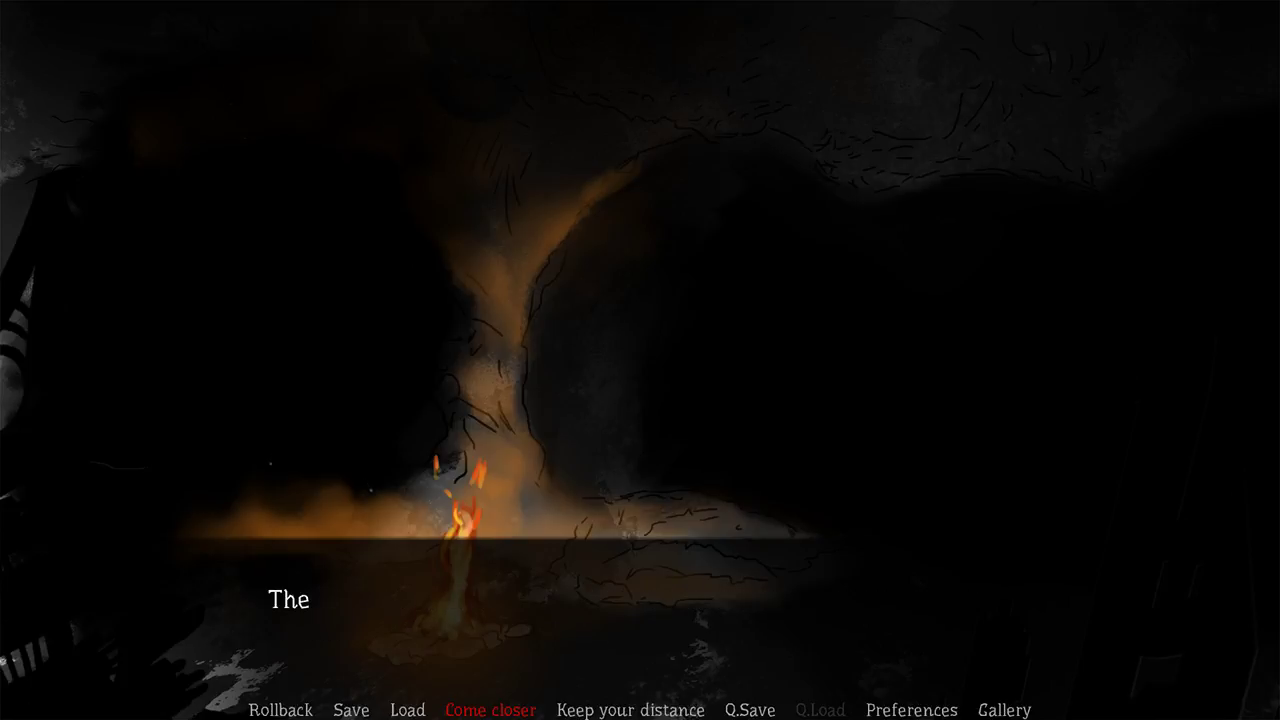
{"action": "key", "text": "space"}
{"action": "key", "text": "space"}
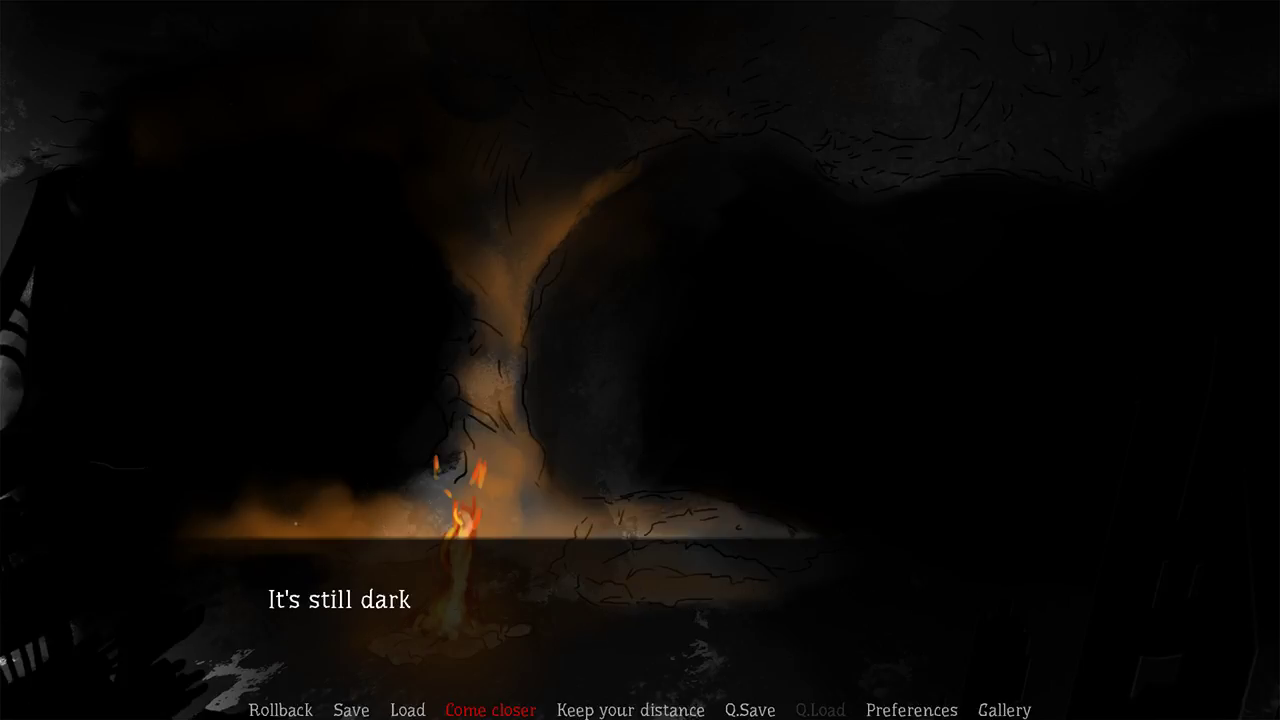
{"action": "key", "text": "space"}
{"action": "key", "text": "Down"}
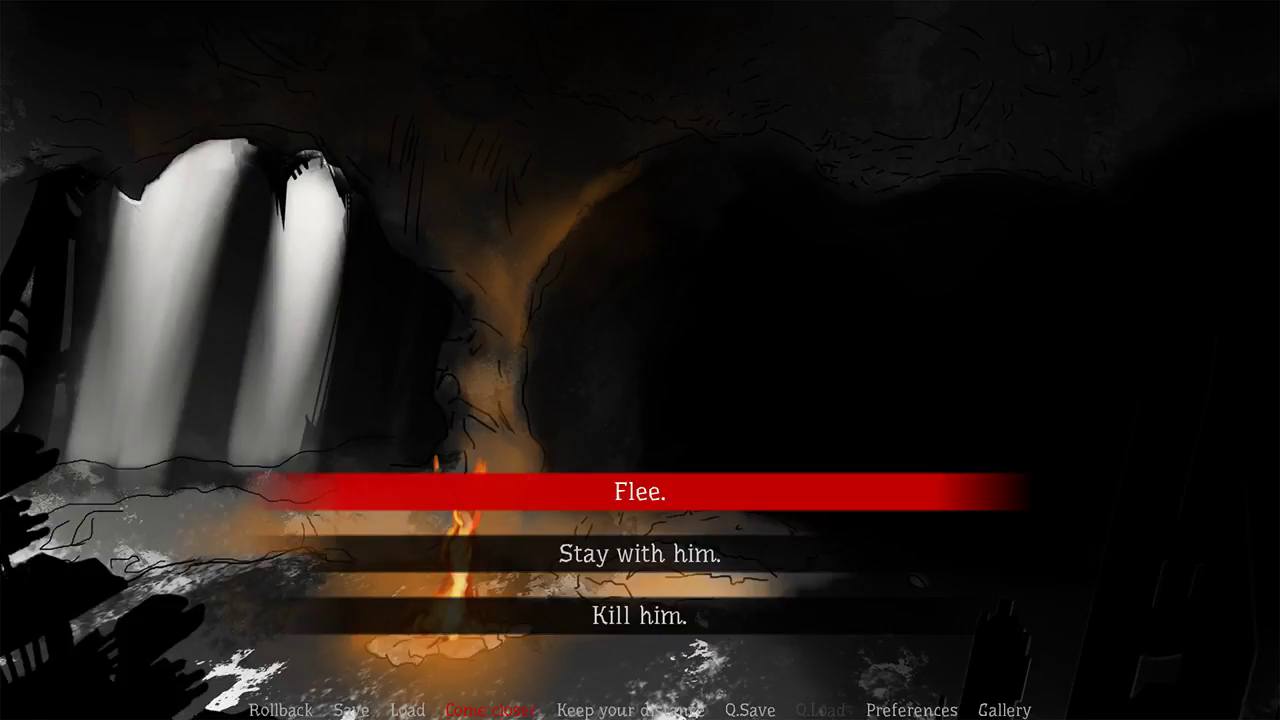
{"action": "key", "text": "Down"}
{"action": "key", "text": "Down"}
{"action": "key", "text": "Down"}
{"action": "key", "text": "Down"}
{"action": "key", "text": "Down"}
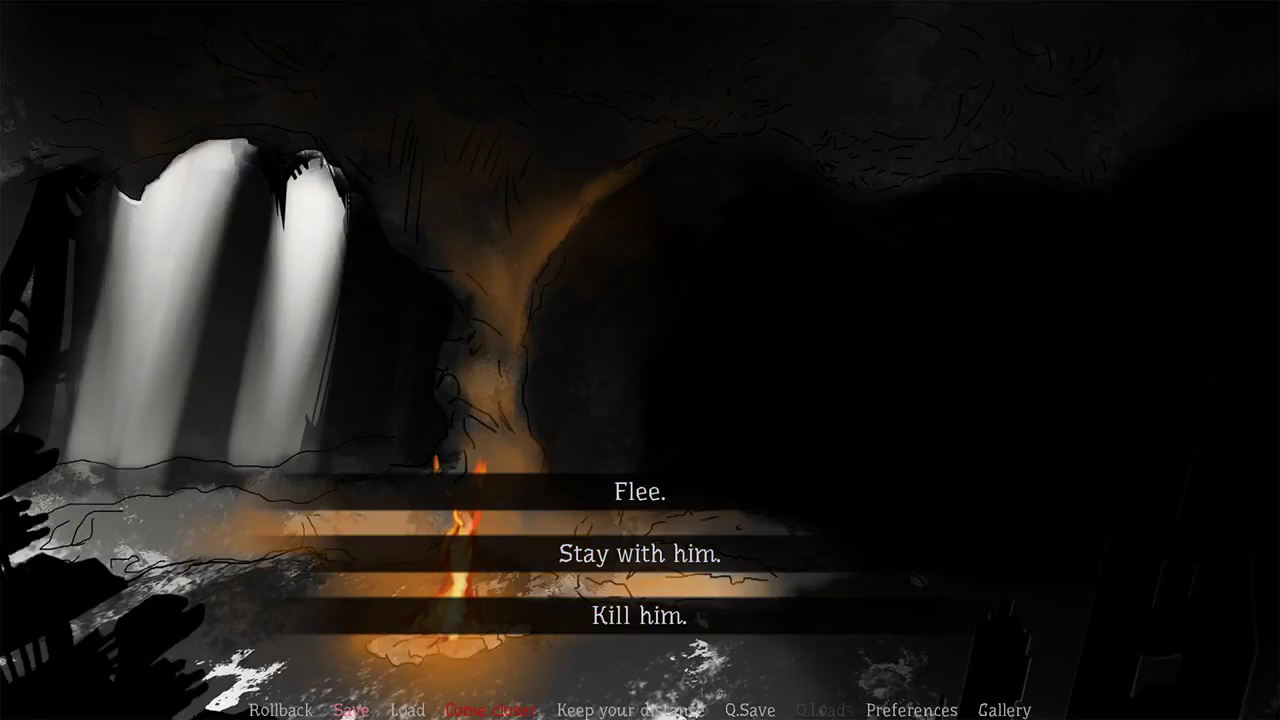
Step: Overwrite the first save slot, choose 'Flee.', and read the epilogue to Ending 1
{"action": "key", "text": "Return"}
{"action": "key", "text": "Return"}
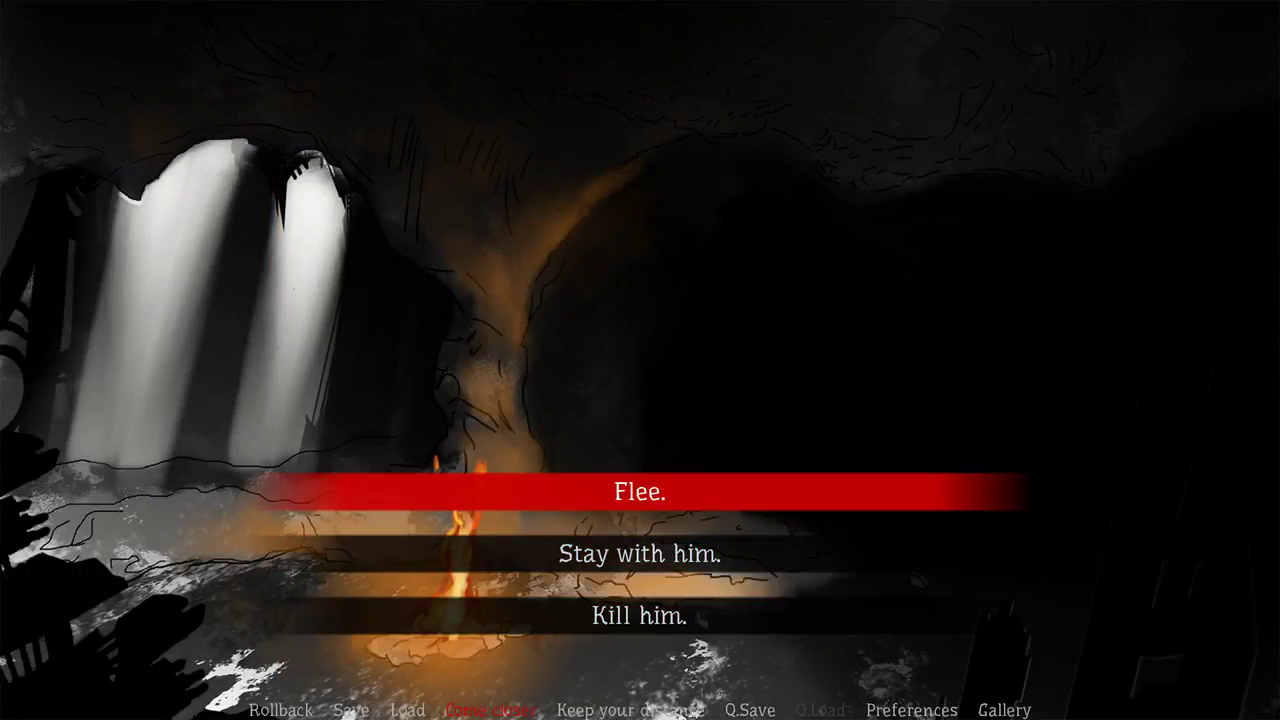
{"action": "key", "text": "Return"}
{"action": "key", "text": "Return"}
{"action": "key", "text": "Return"}
{"action": "key", "text": "Return"}
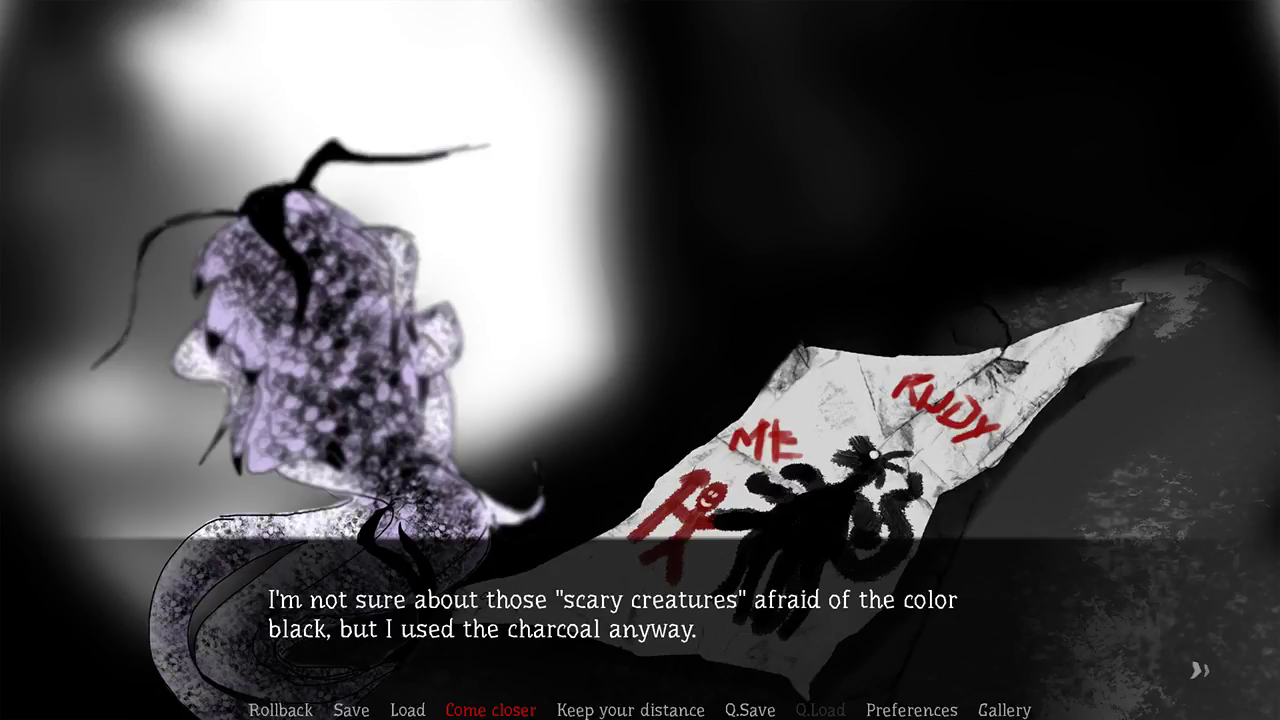
{"action": "key", "text": "space"}
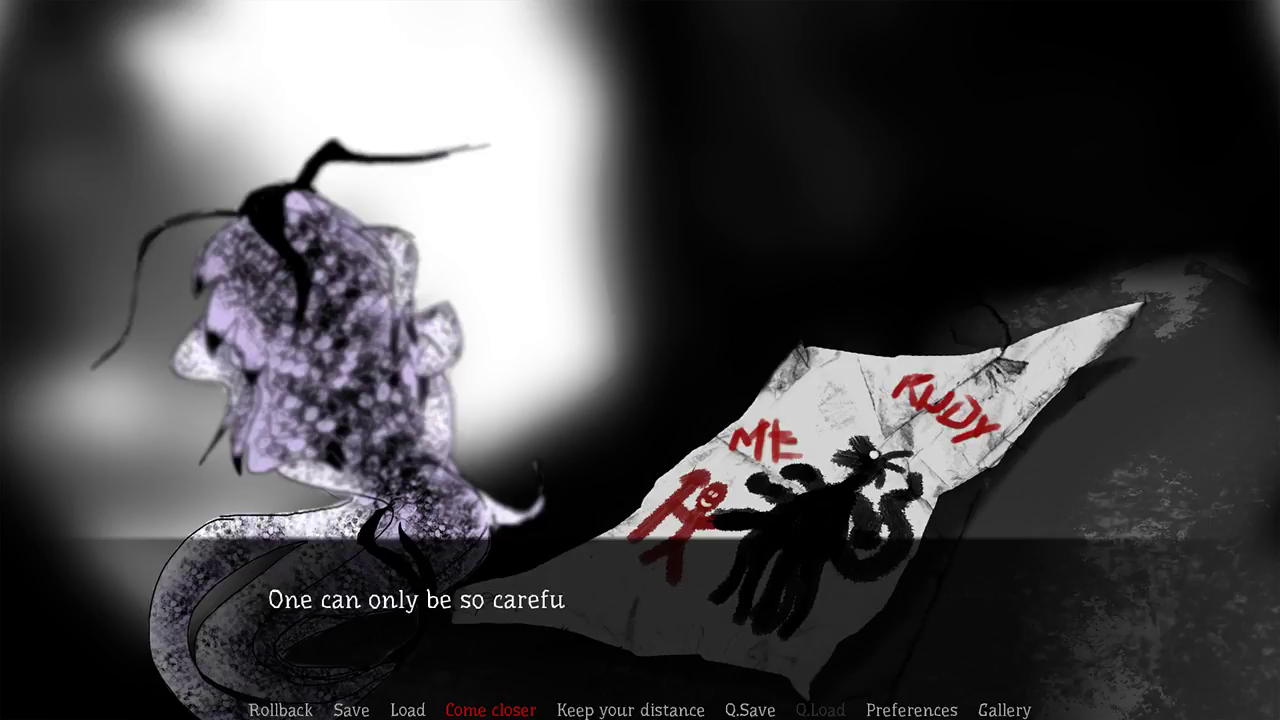
{"action": "key", "text": "space"}
{"action": "key", "text": "space"}
{"action": "key", "text": "space"}
{"action": "key", "text": "space"}
{"action": "key", "text": "space"}
{"action": "key", "text": "space"}
{"action": "key", "text": "space"}
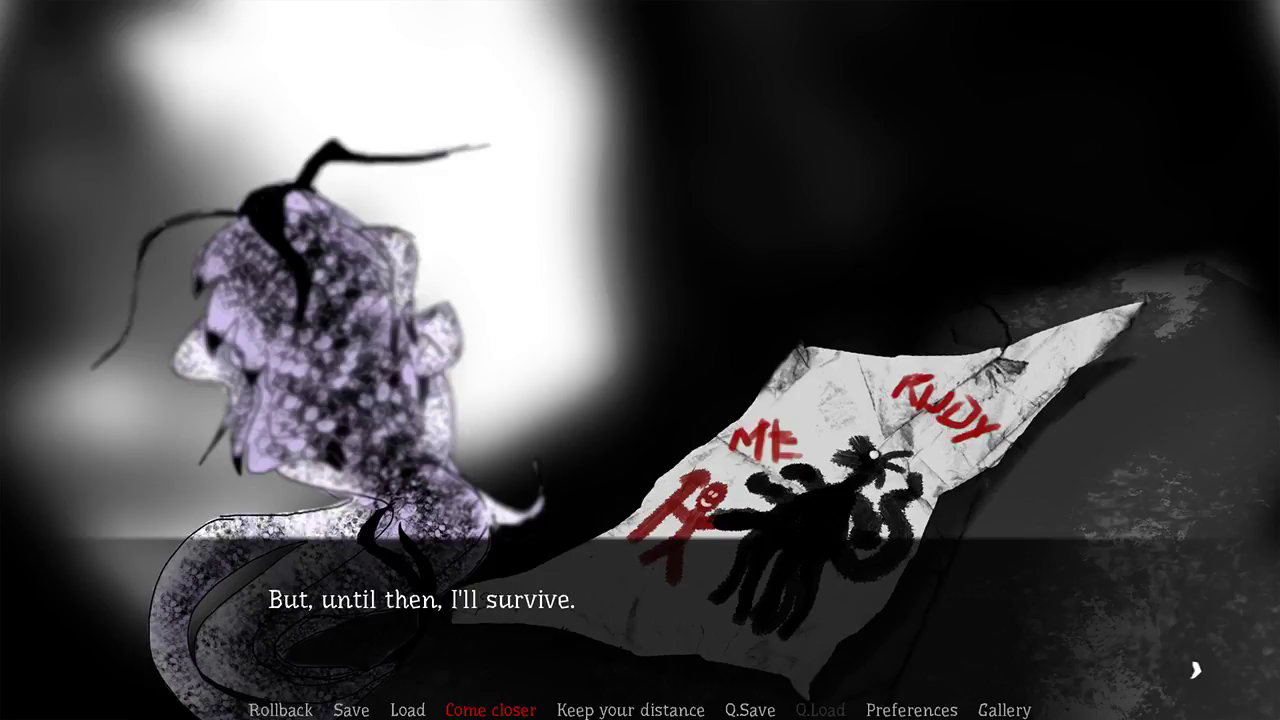
{"action": "key", "text": "space"}
{"action": "key", "text": "space"}
{"action": "key", "text": "space"}
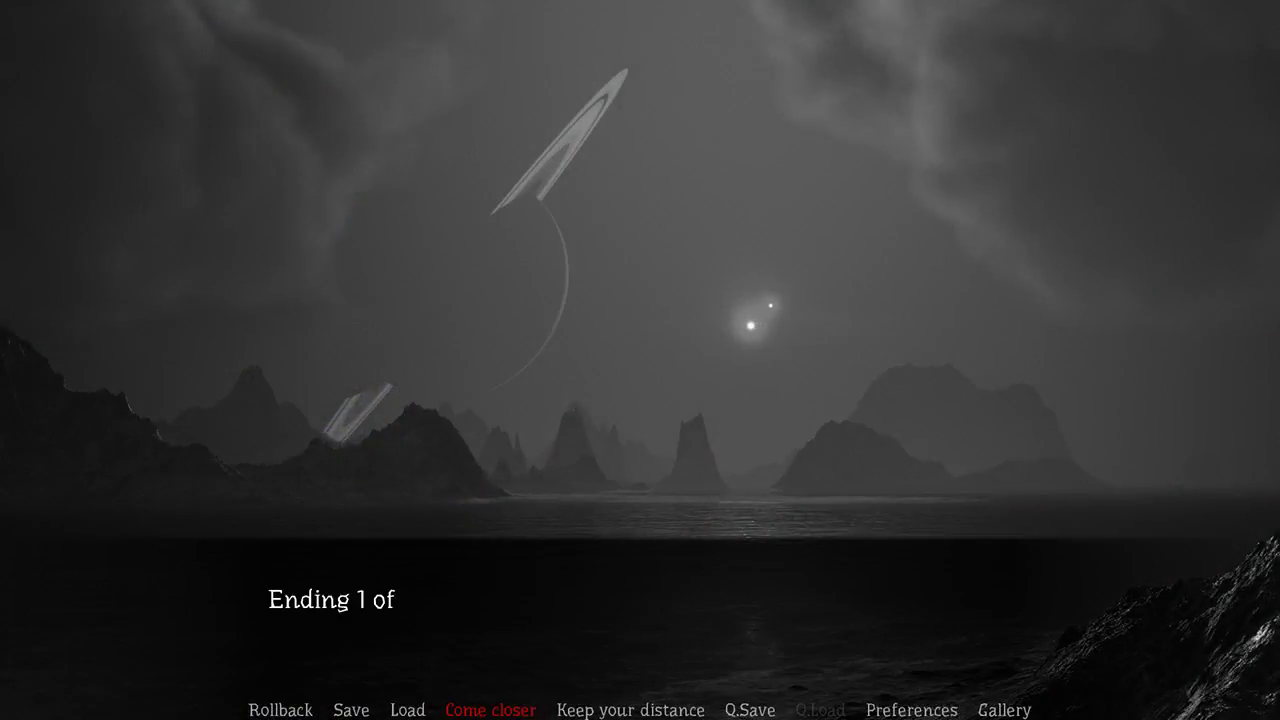
{"action": "key", "text": "space"}
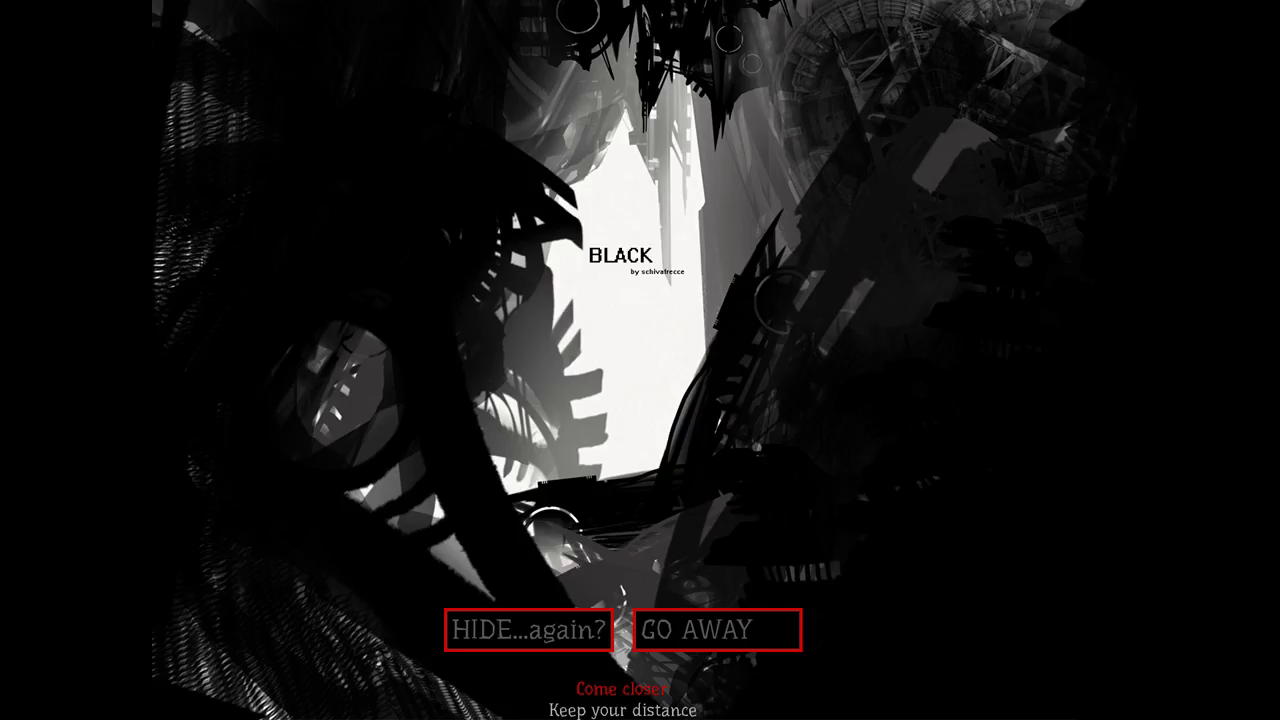
Step: Load the save made at the final choice from the title screen
{"action": "left_click", "coordinate": [528, 629]}
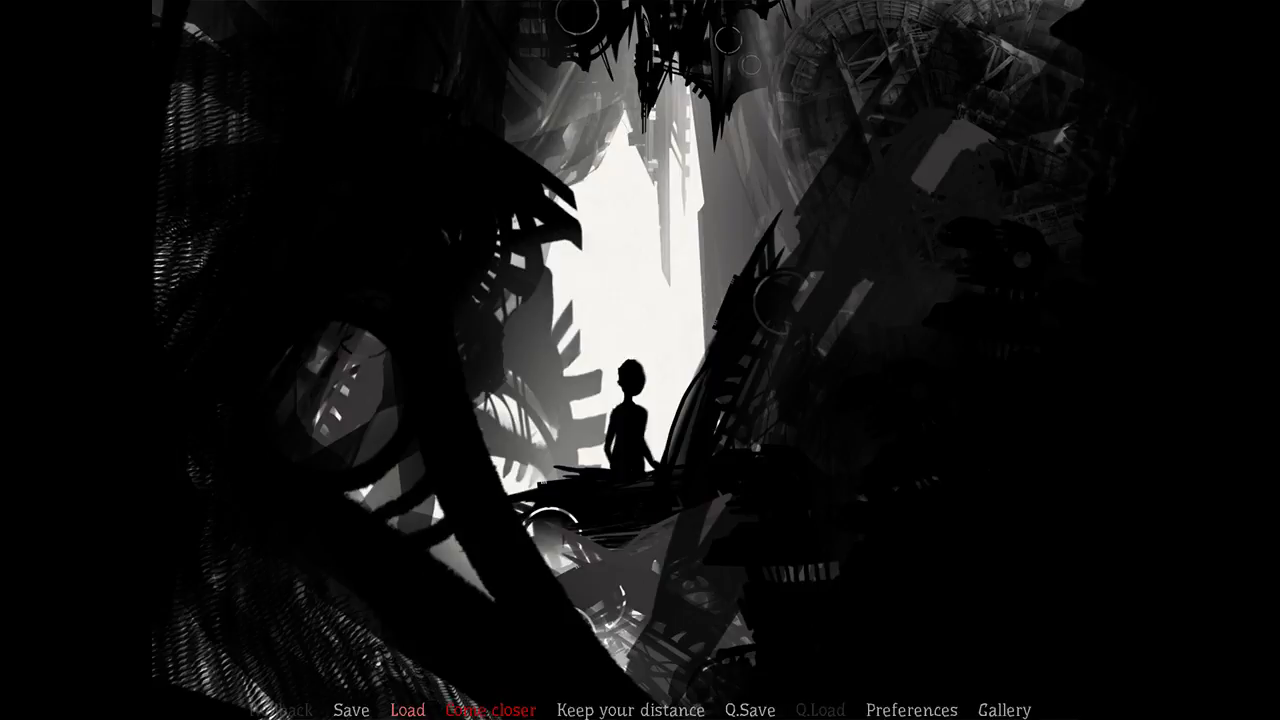
{"action": "left_click", "coordinate": [408, 710]}
{"action": "left_click", "coordinate": [503, 310]}
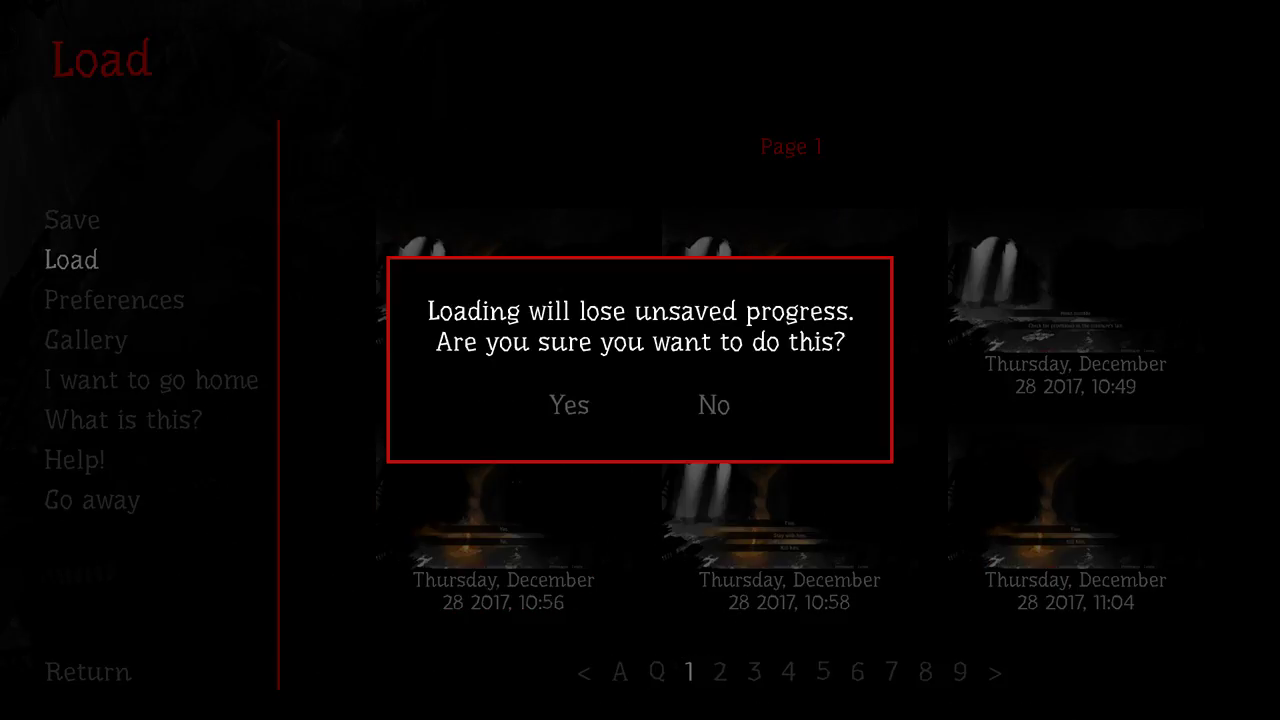
{"action": "left_click", "coordinate": [569, 404]}
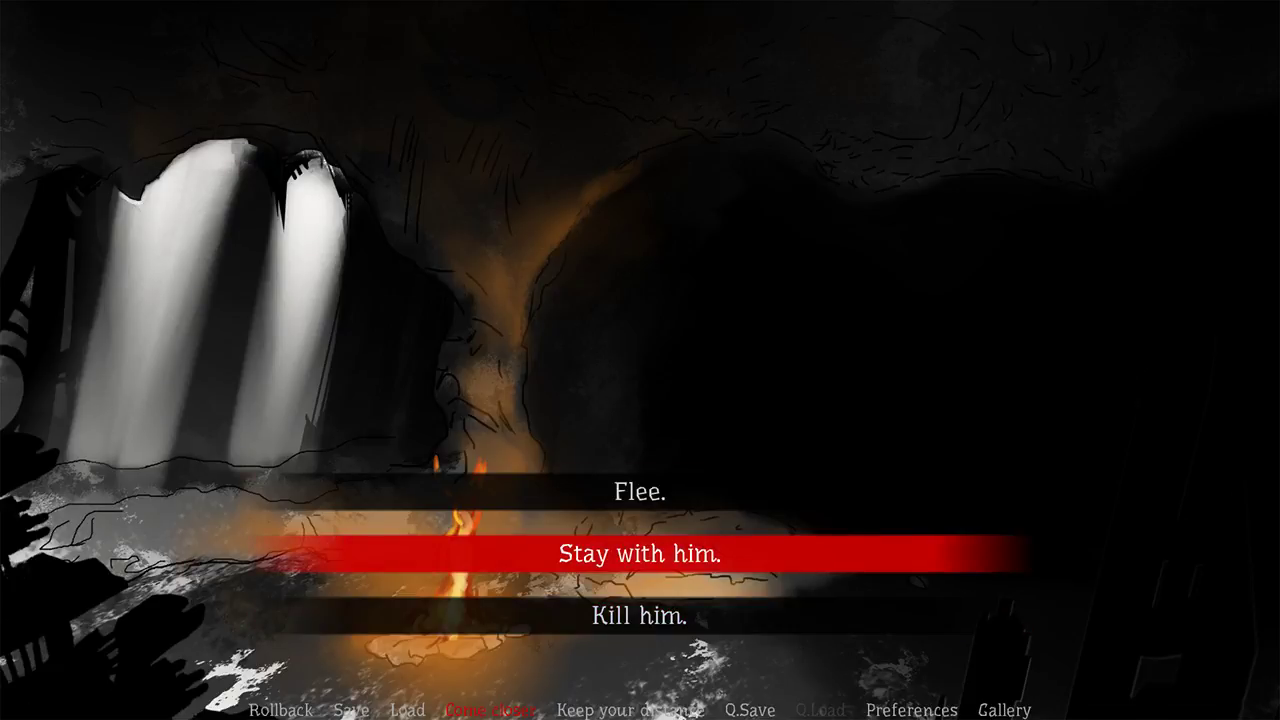
Step: Choose 'Stay with him' and advance the story
{"action": "left_click", "coordinate": [640, 554]}
{"action": "key", "text": "space"}
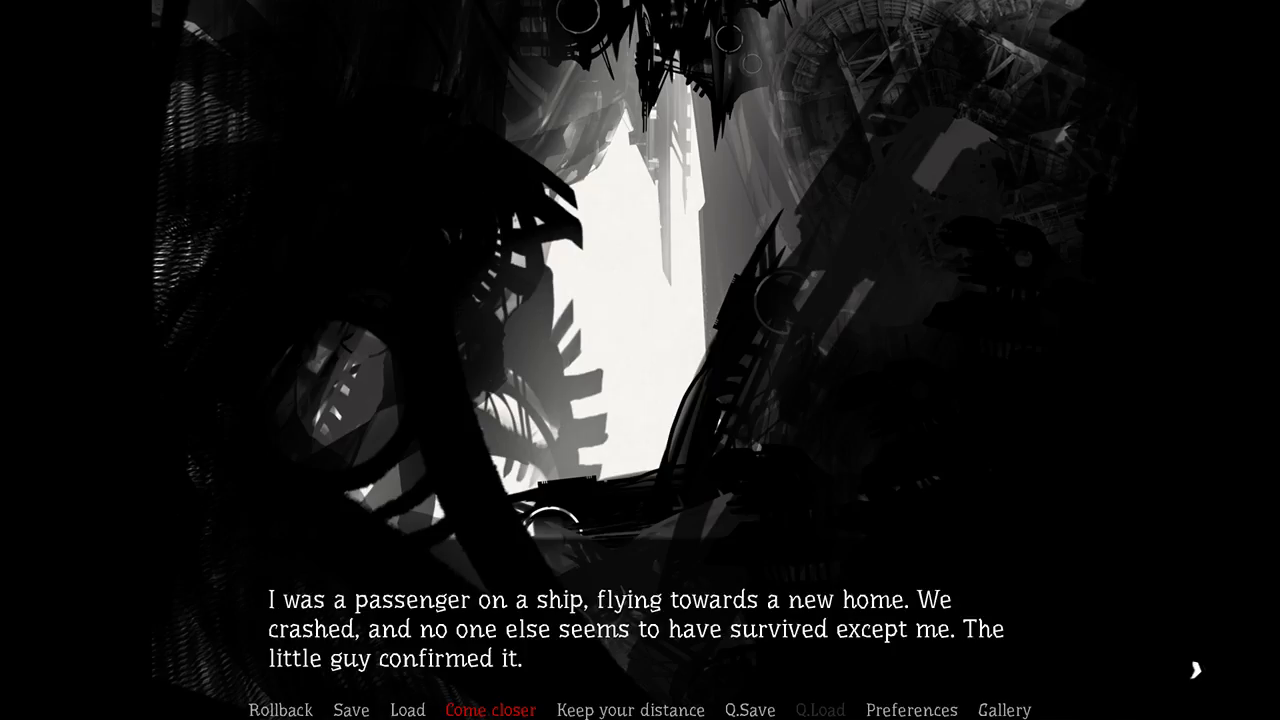
{"action": "key", "text": "space"}
{"action": "key", "text": "space"}
{"action": "key", "text": "space"}
{"action": "key", "text": "space"}
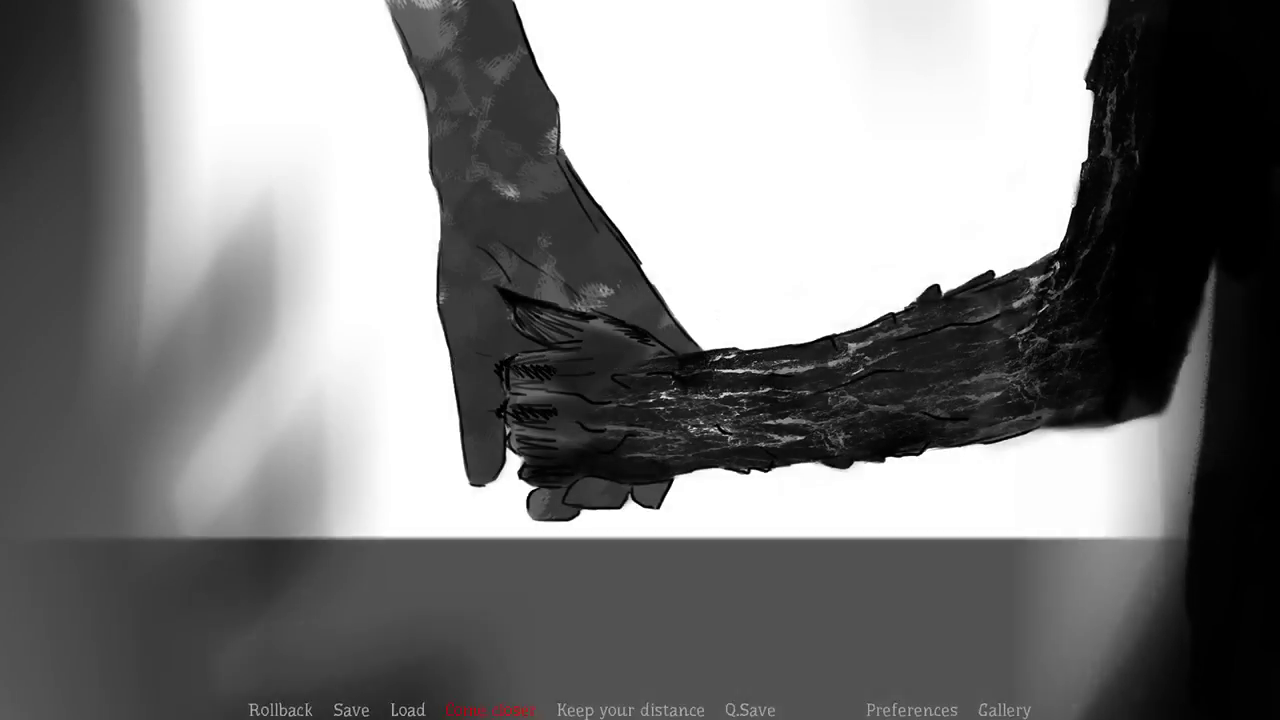
{"action": "key", "text": "space"}
{"action": "key", "text": "space"}
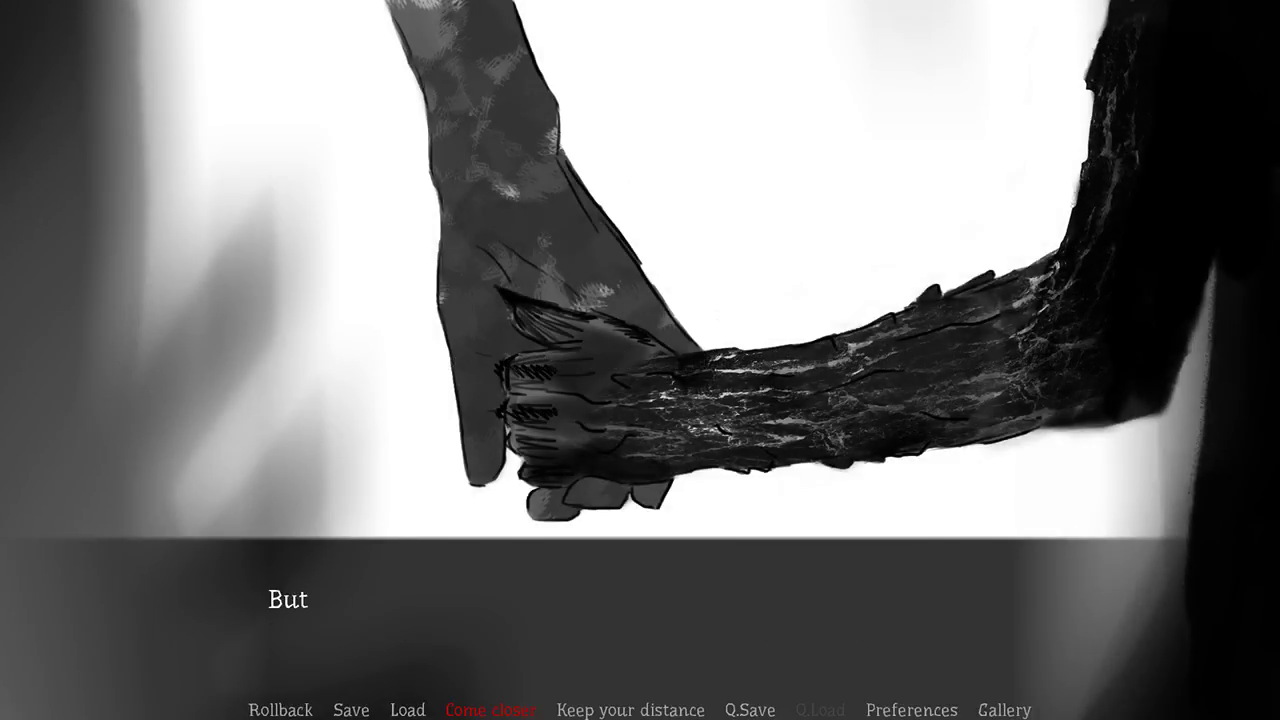
{"action": "key", "text": "space"}
{"action": "key", "text": "space"}
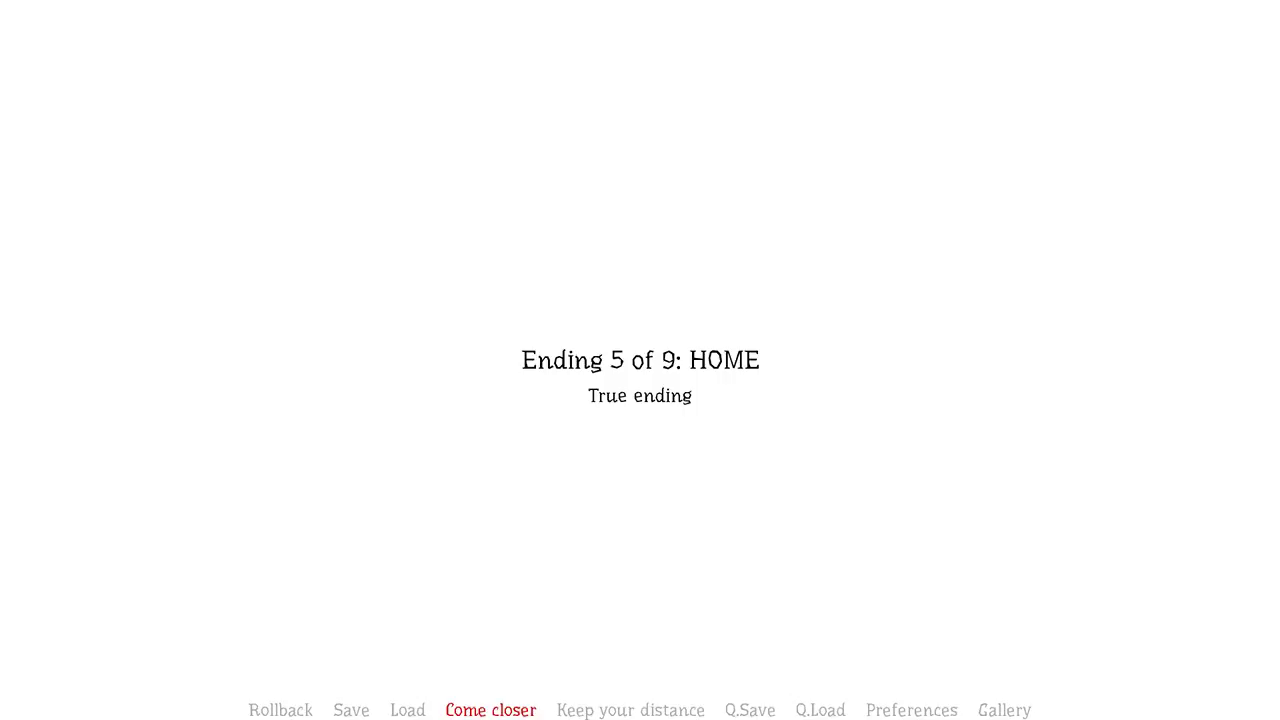
Step: Roll back two lines, then advance through Gym's reply to the HOME ending card
{"action": "left_click", "coordinate": [281, 710]}
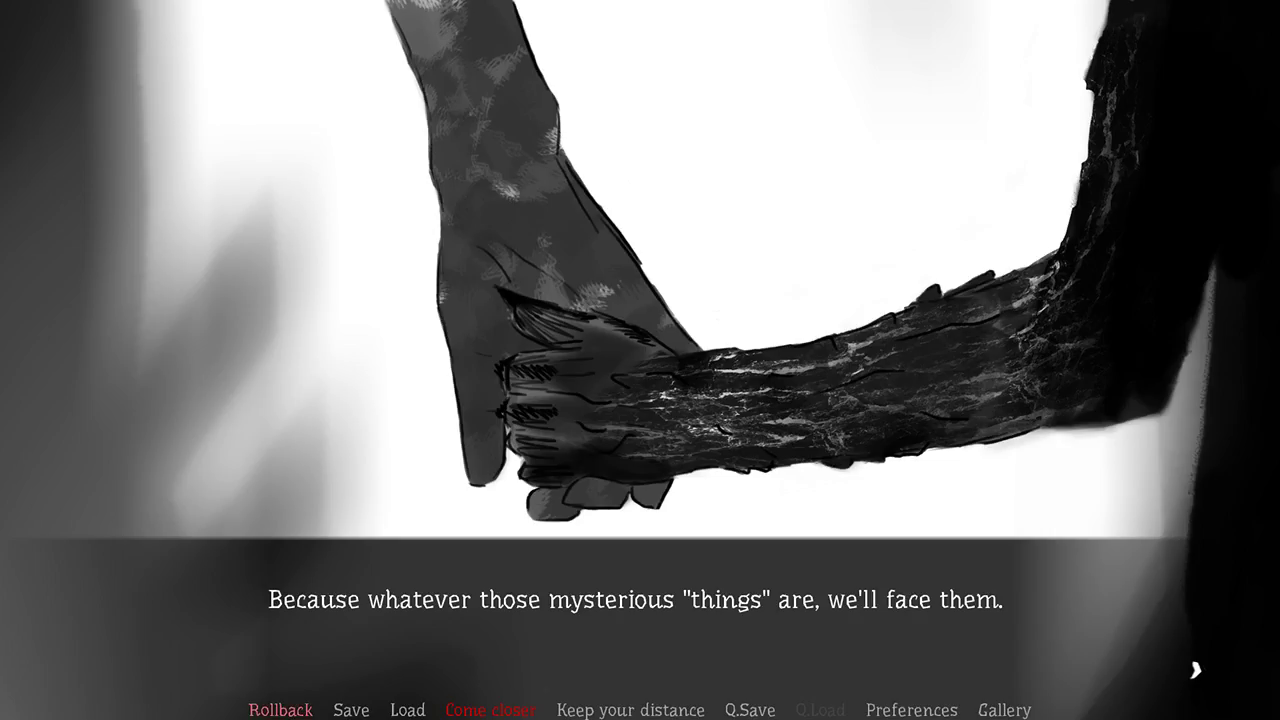
{"action": "left_click", "coordinate": [281, 710]}
{"action": "key", "text": "space"}
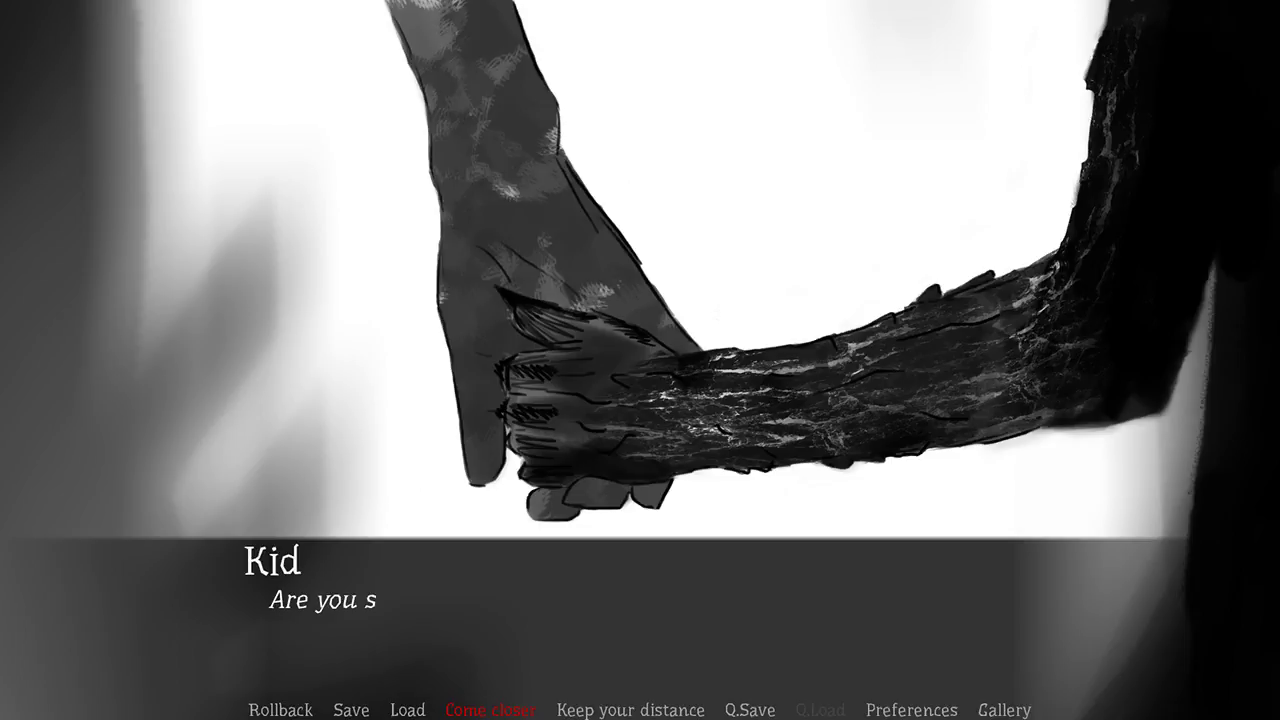
{"action": "key", "text": "space"}
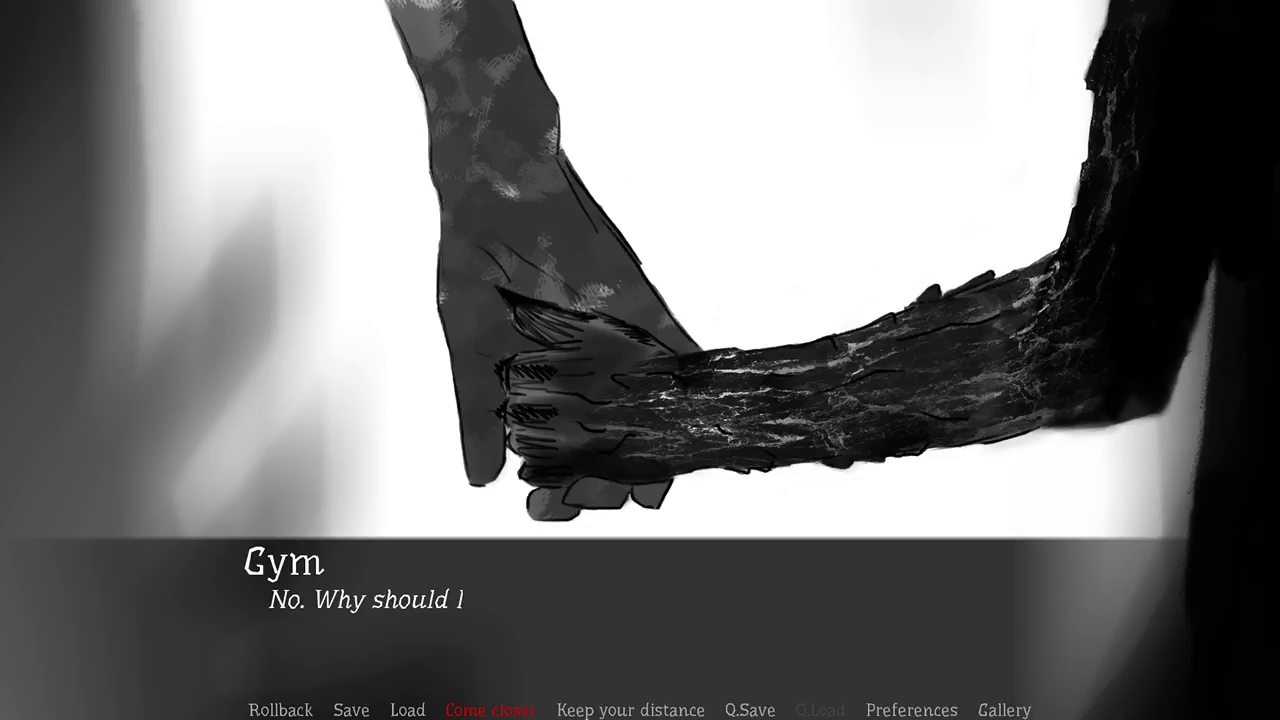
{"action": "key", "text": "space"}
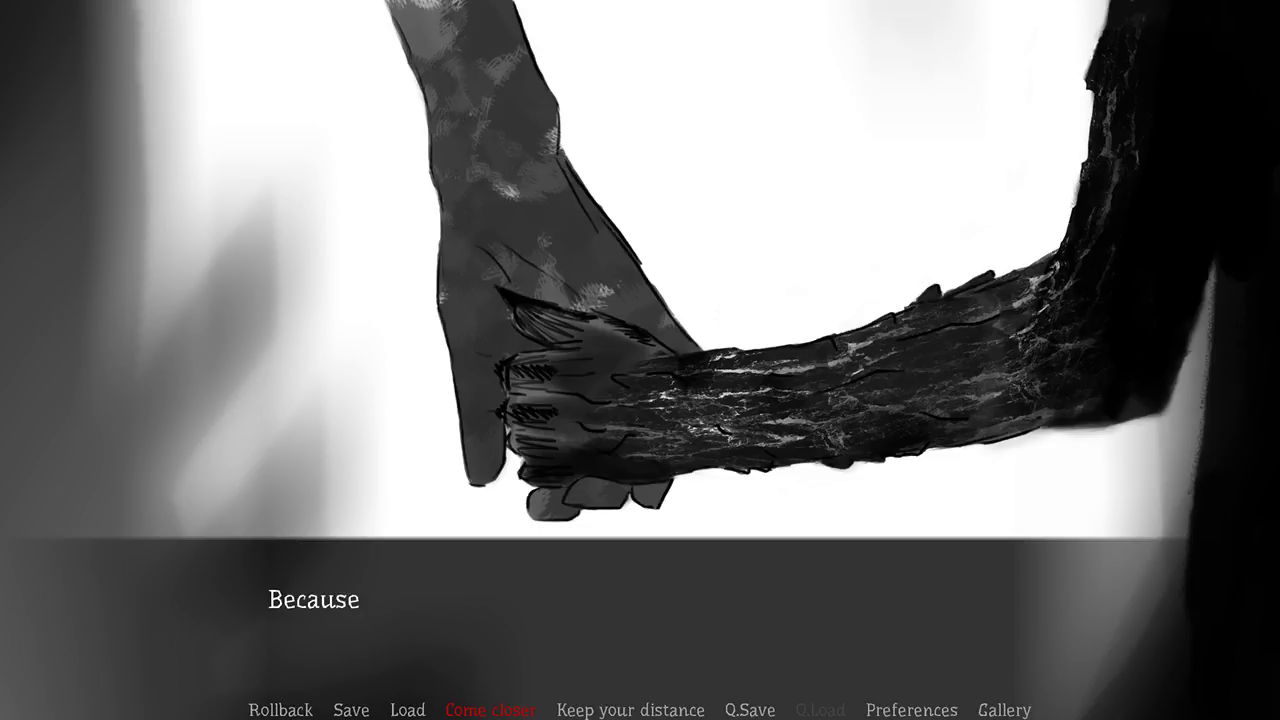
{"action": "key", "text": "space"}
{"action": "key", "text": "space"}
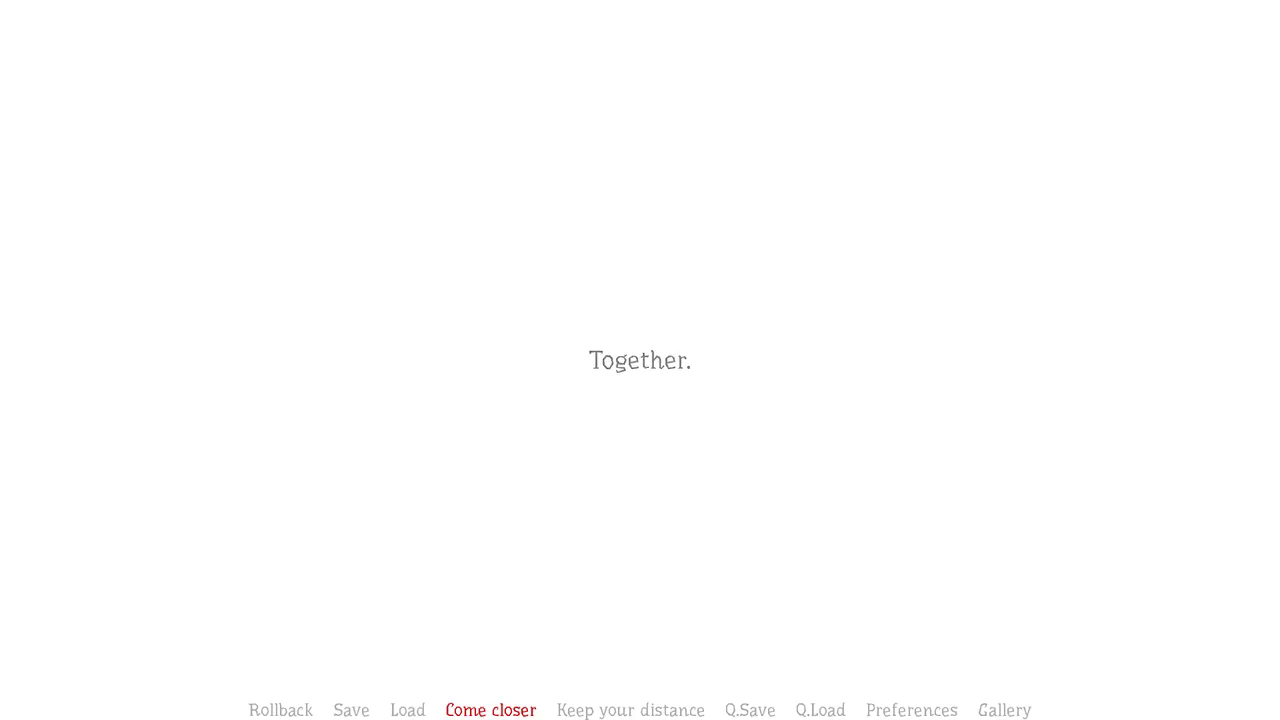
{"action": "key", "text": "space"}
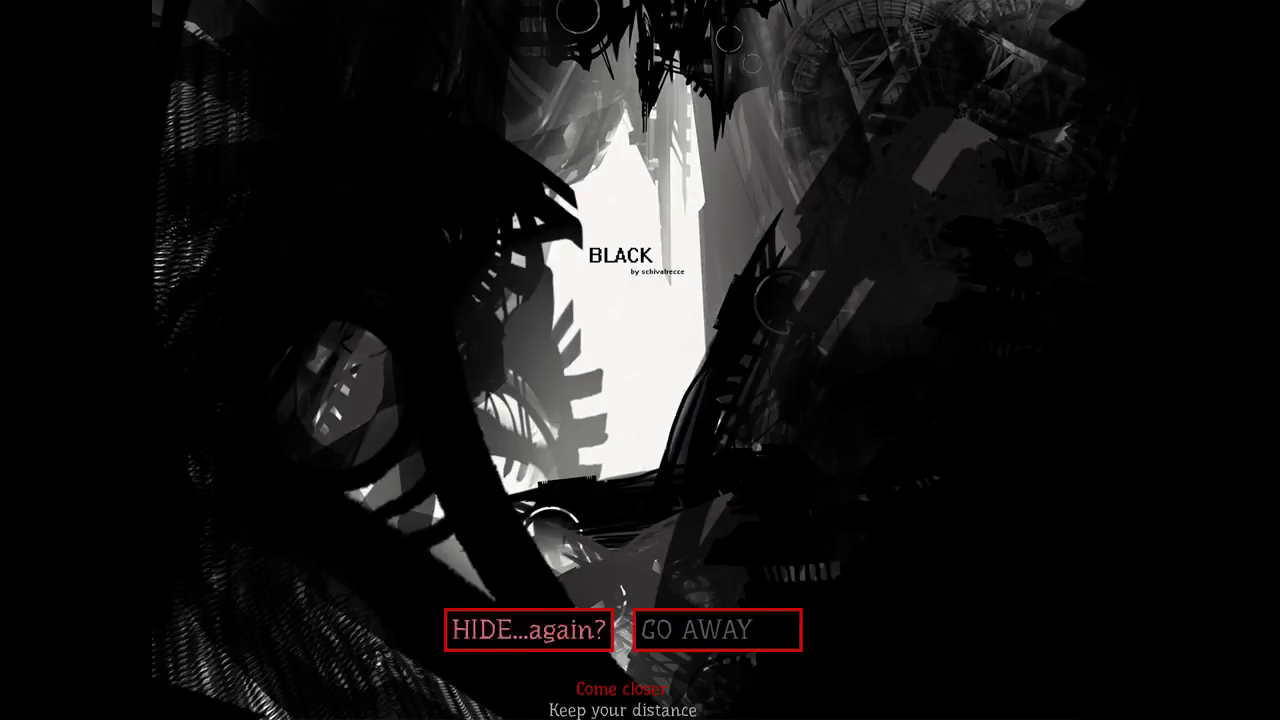
Step: Load the saved cave game from the title screen and choose 'Kill him.'
{"action": "key", "text": "Return"}
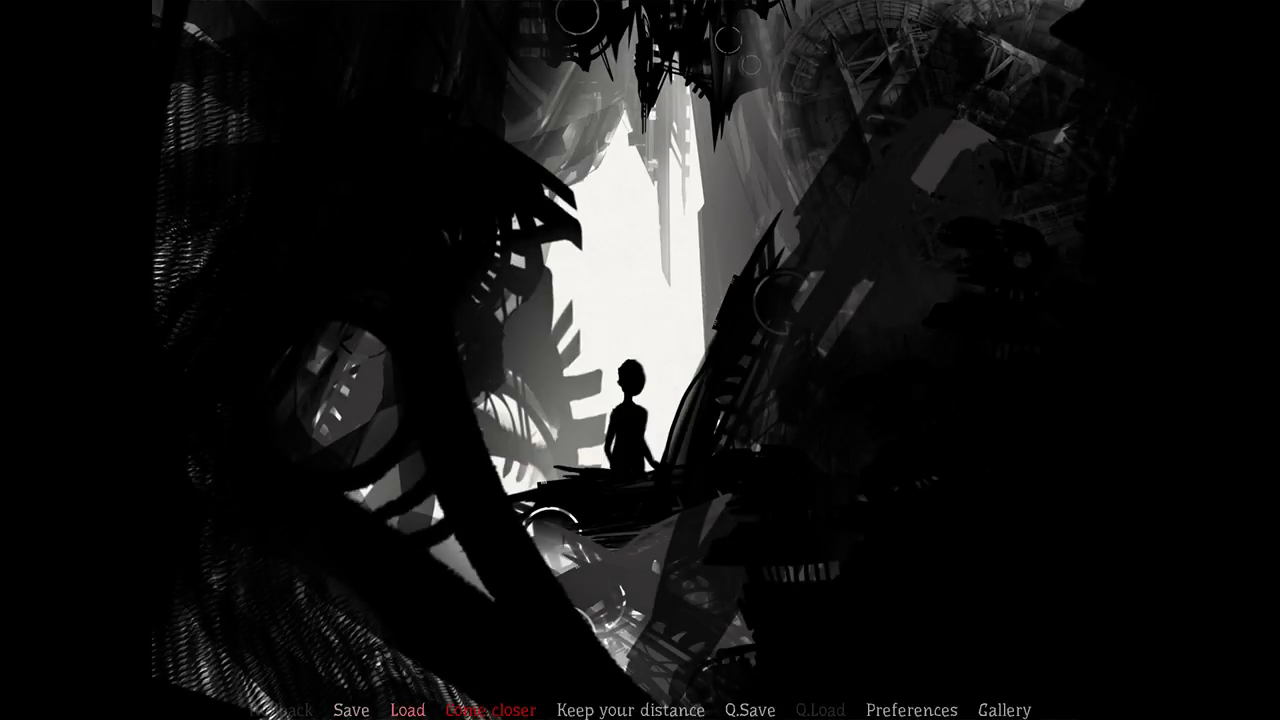
{"action": "left_click", "coordinate": [408, 710]}
{"action": "key", "text": "Up"}
{"action": "key", "text": "Return"}
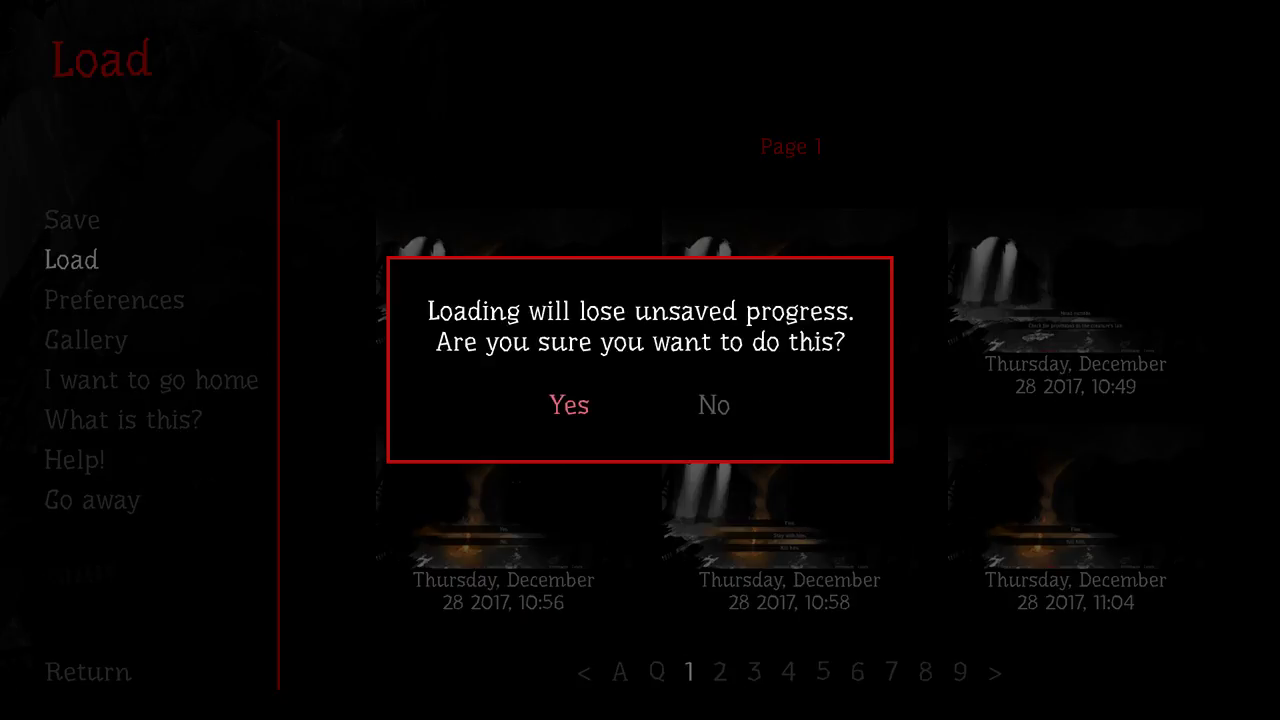
{"action": "key", "text": "Return"}
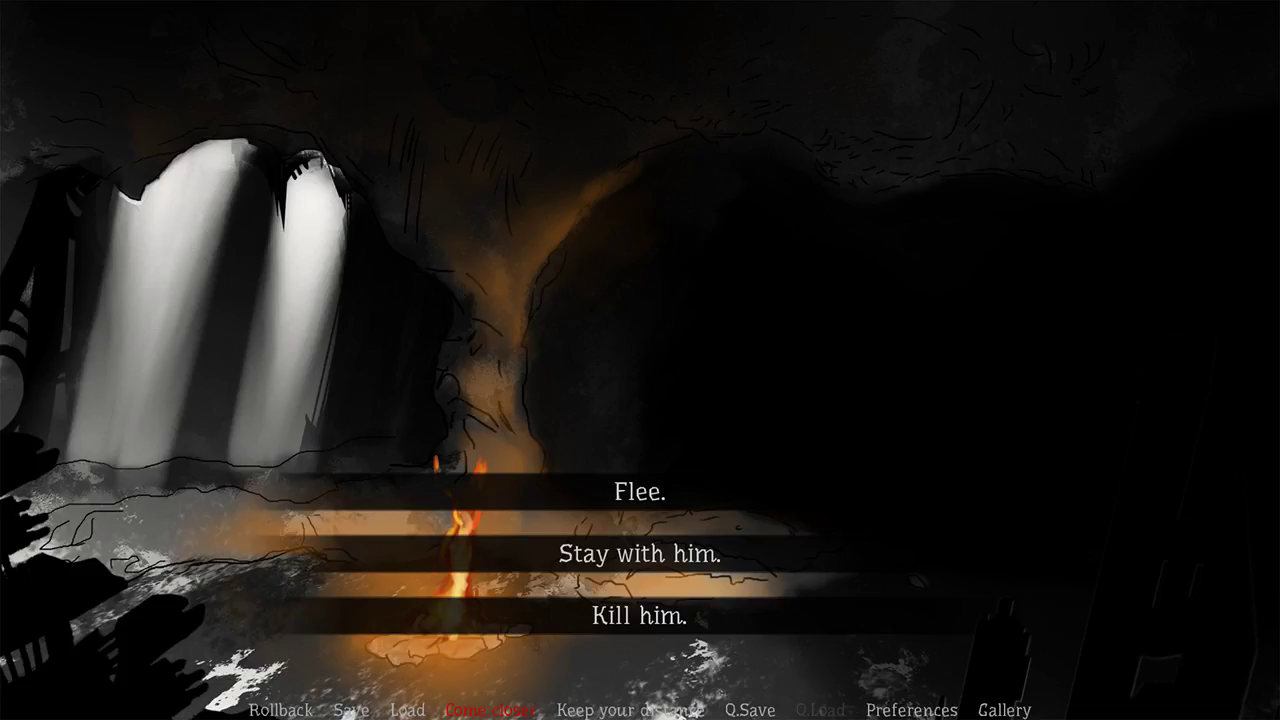
{"action": "key", "text": "Down"}
{"action": "key", "text": "Down"}
{"action": "key", "text": "Down"}
{"action": "key", "text": "Return"}
{"action": "key", "text": "Return"}
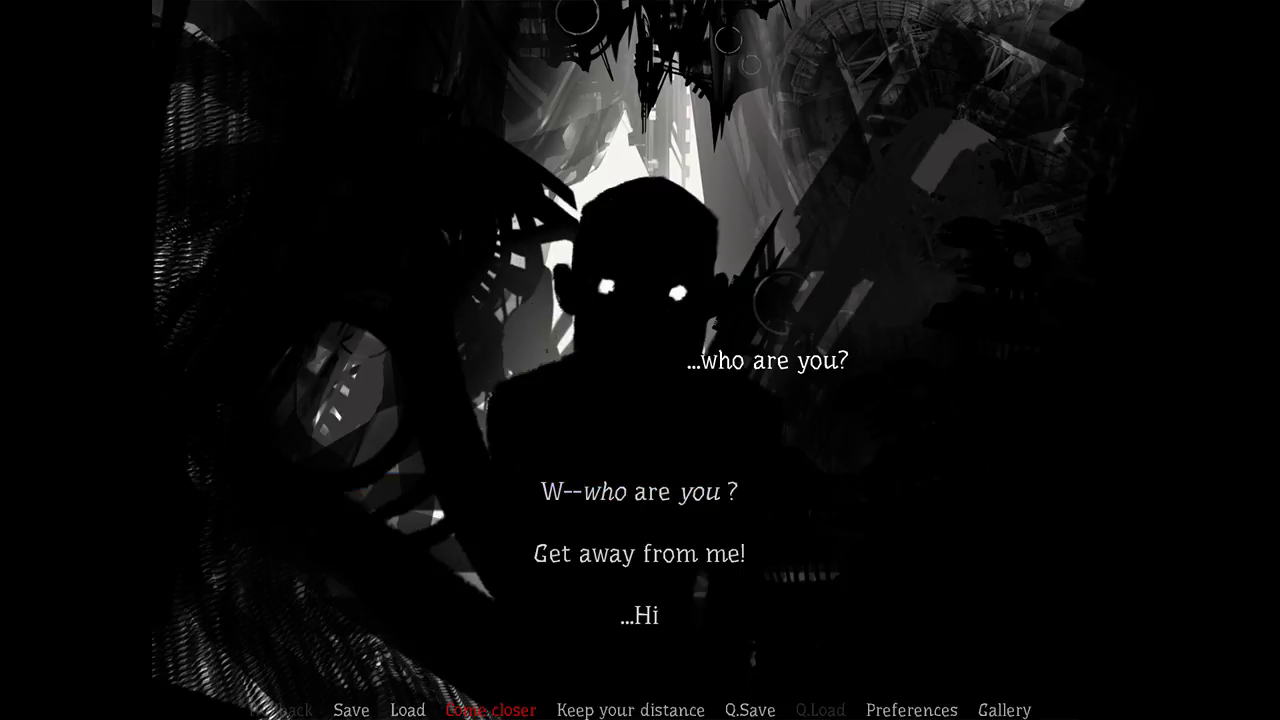
Step: Reply 'Get away from me!', then 'W--who are you?' to the silhouette
{"action": "key", "text": "Down"}
{"action": "key", "text": "Down"}
{"action": "key", "text": "Down"}
{"action": "key", "text": "Up"}
{"action": "key", "text": "Up"}
{"action": "key", "text": "Down"}
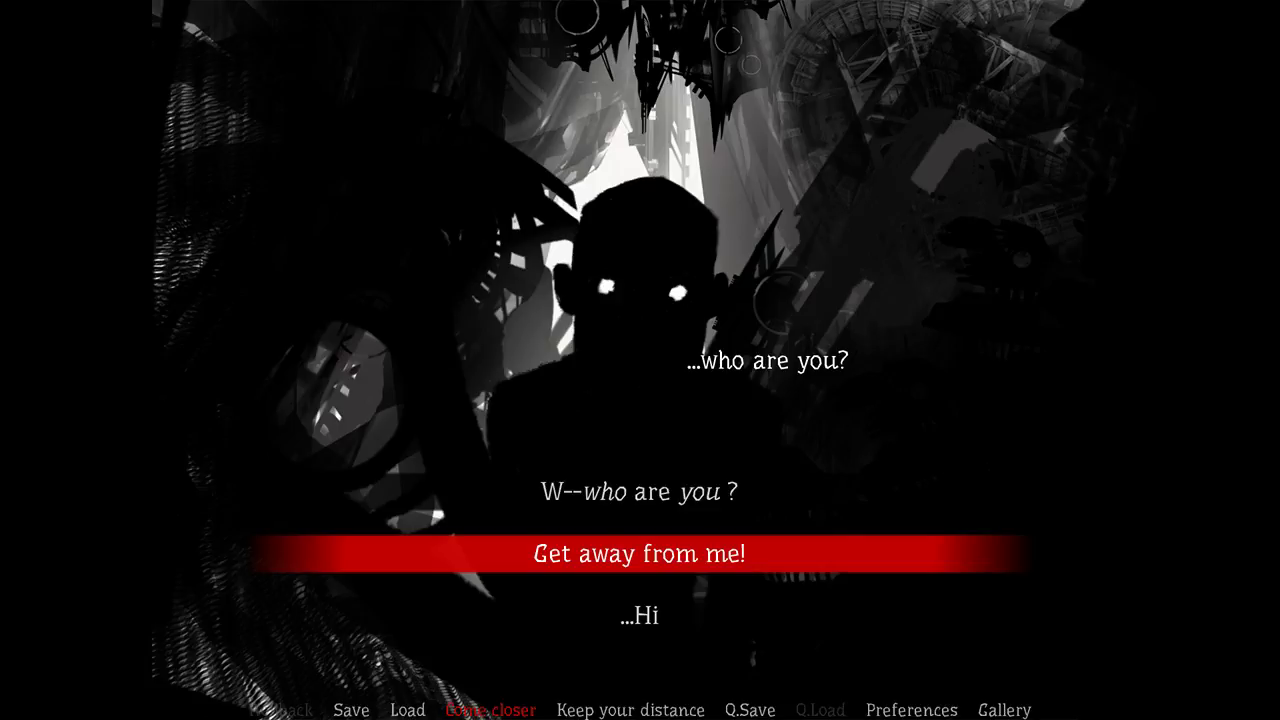
{"action": "key", "text": "Return"}
{"action": "key", "text": "Return"}
{"action": "key", "text": "Return"}
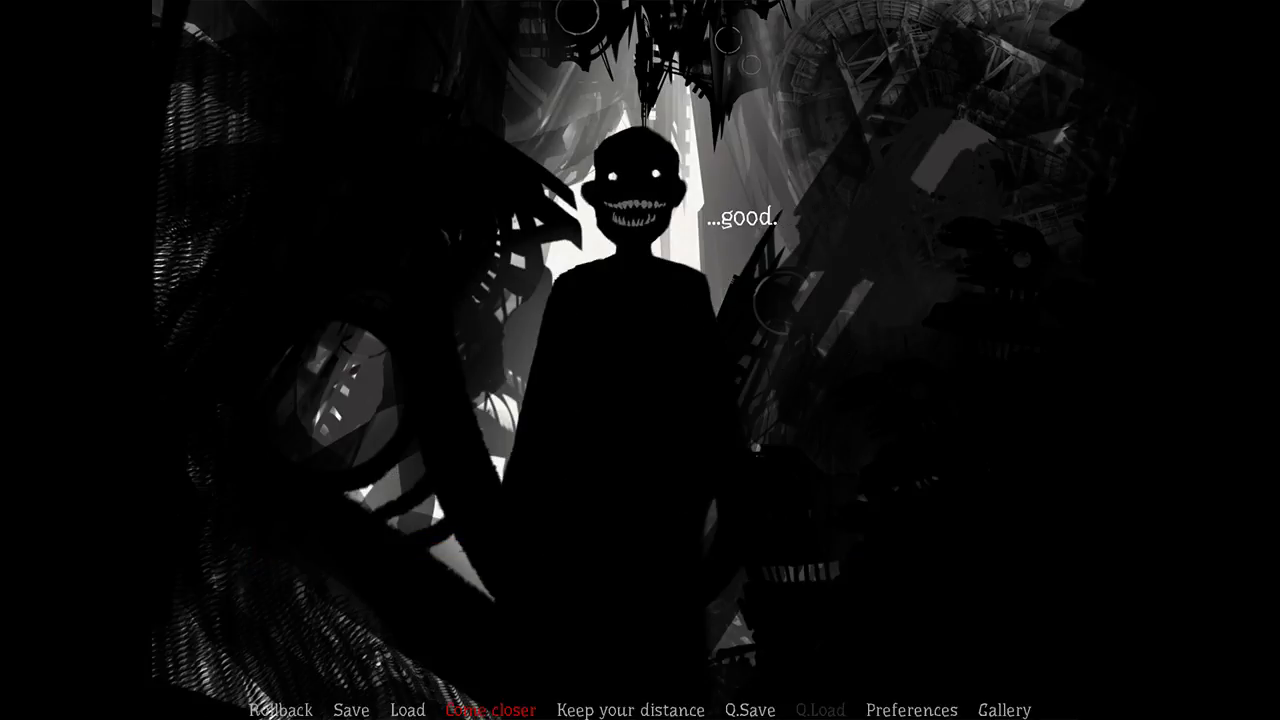
{"action": "key", "text": "Return"}
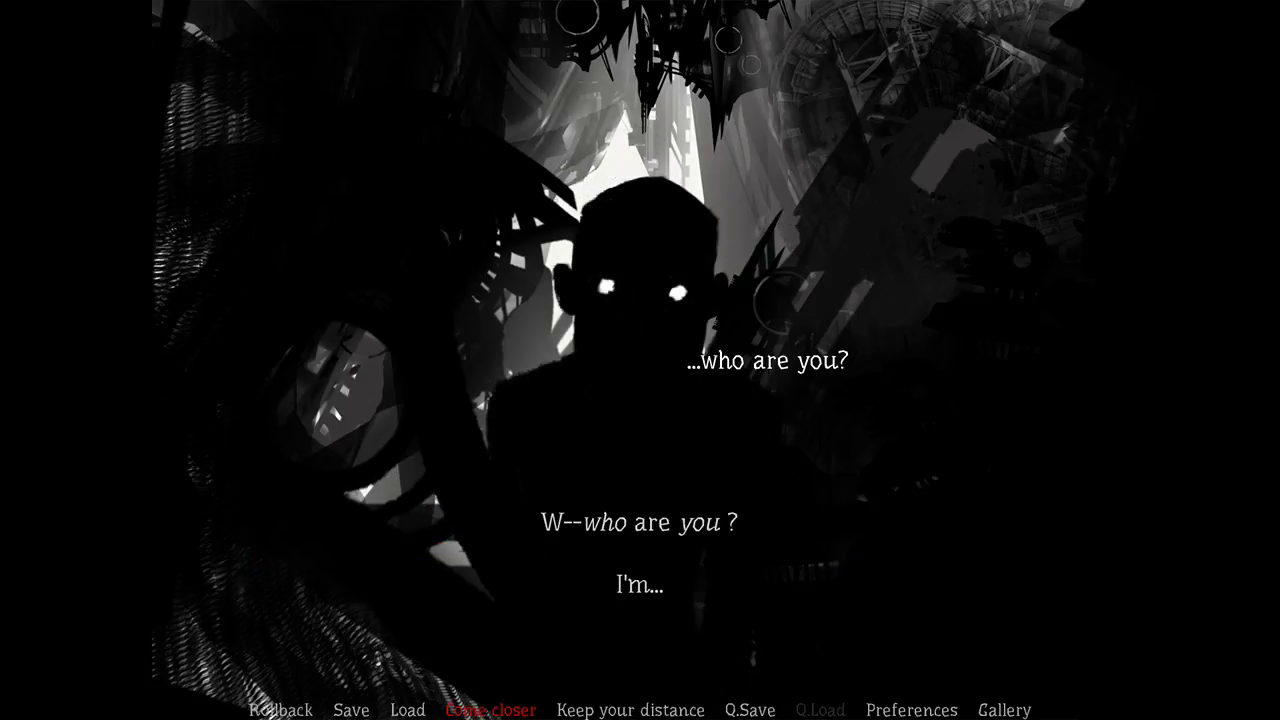
{"action": "key", "text": "Up"}
{"action": "key", "text": "Return"}
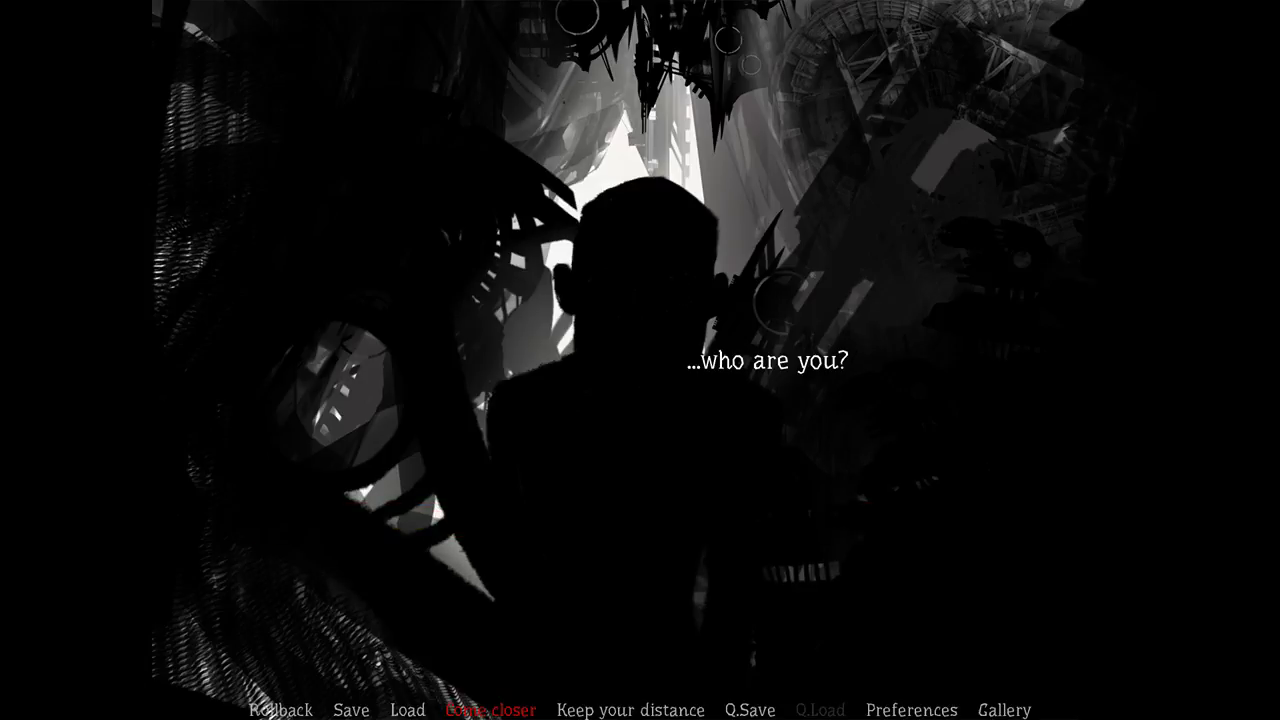
Step: Ask 'Is that the only thing you can say?' and refuse with 'I'm not going to answer you.'
{"action": "key", "text": "Down"}
{"action": "key", "text": "Return"}
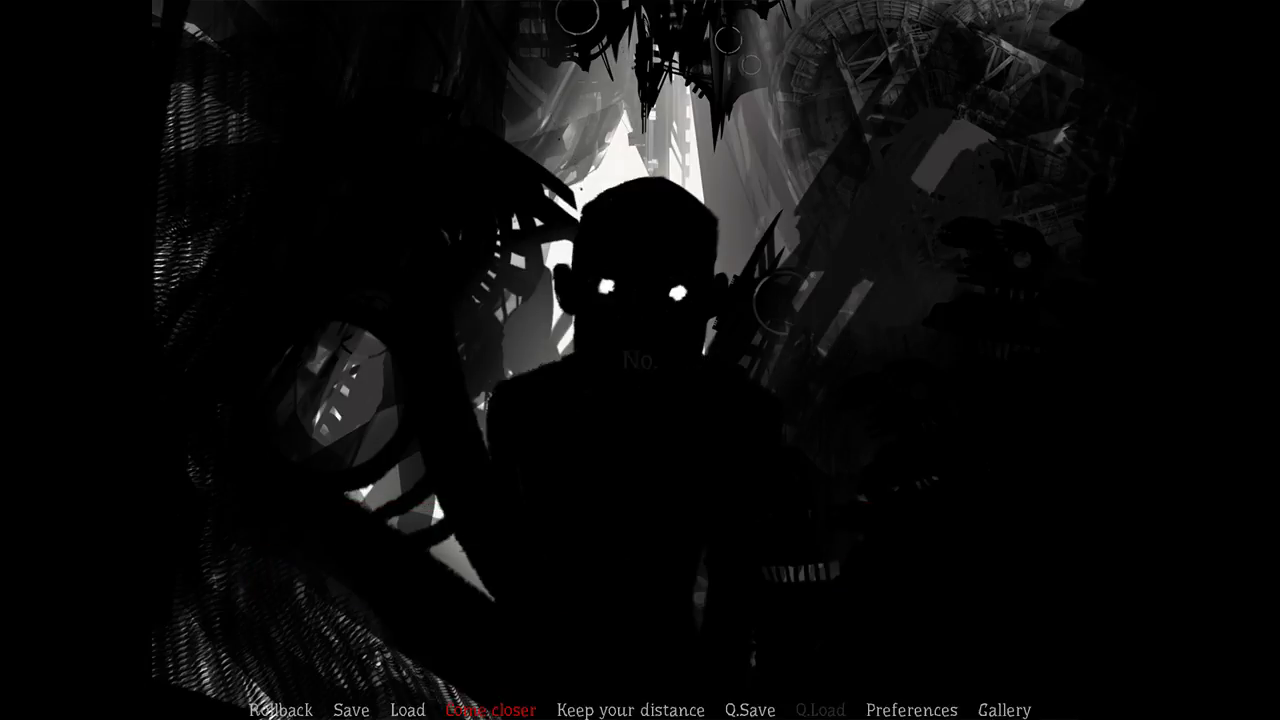
{"action": "key", "text": "Return"}
{"action": "key", "text": "Down"}
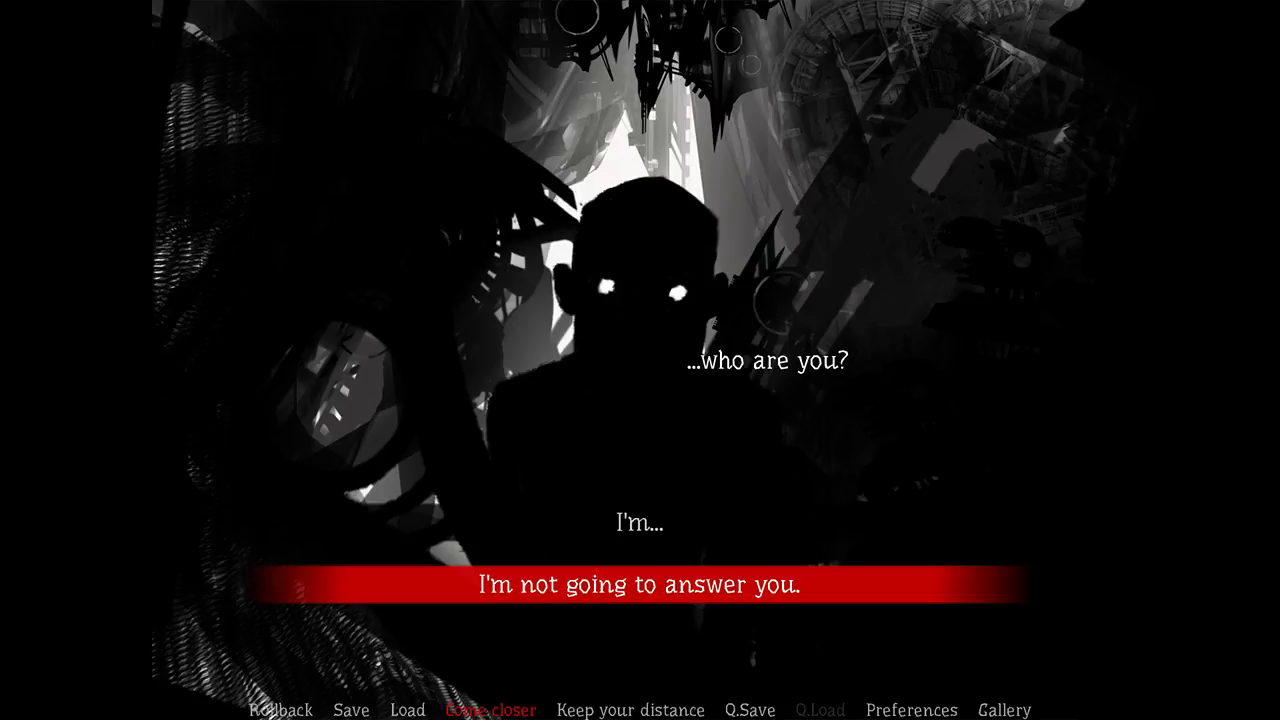
{"action": "key", "text": "Return"}
{"action": "key", "text": "Return"}
{"action": "key", "text": "Return"}
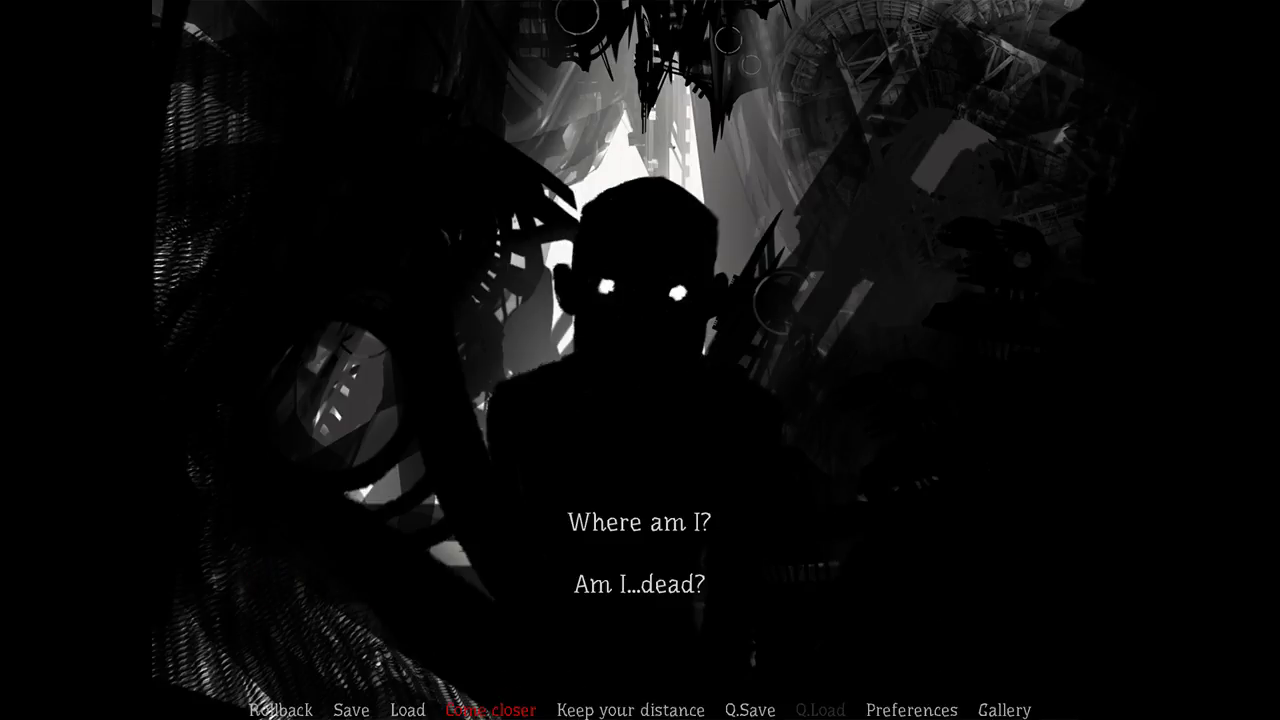
Step: Ask 'Where am I?' and follow the dialogue until the figure says 'Come.'
{"action": "key", "text": "Down"}
{"action": "key", "text": "Up"}
{"action": "key", "text": "Return"}
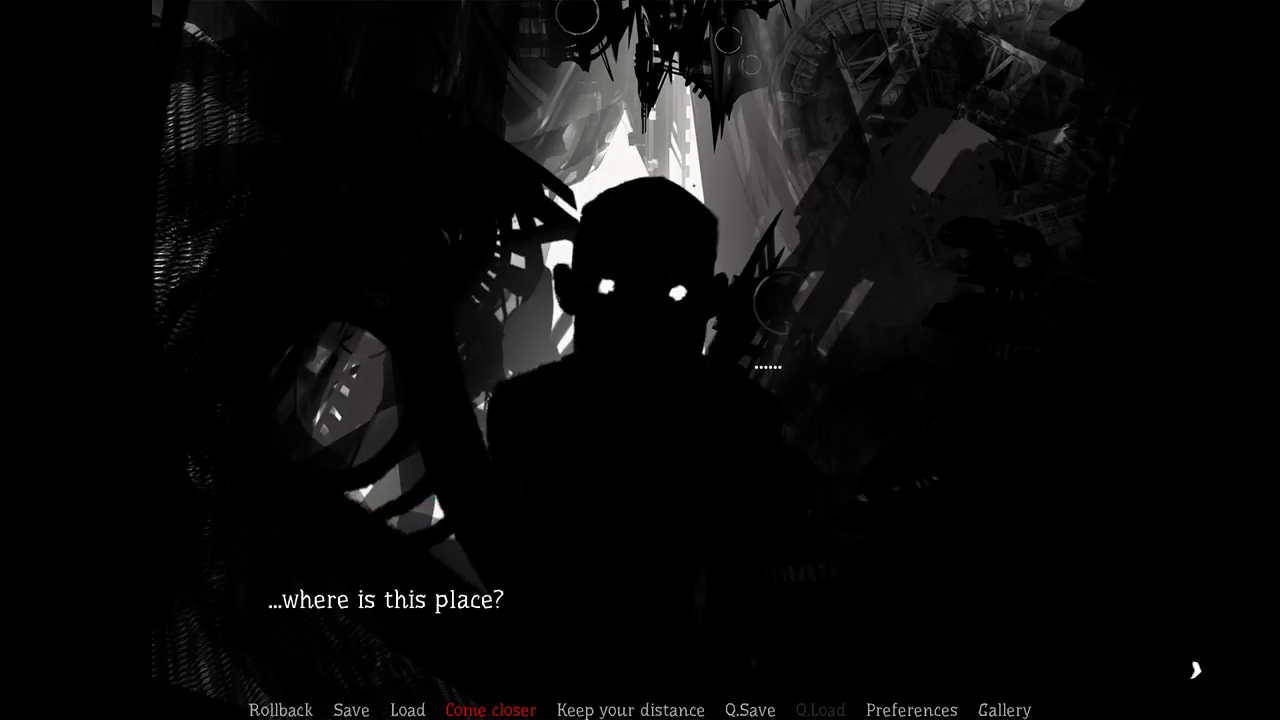
{"action": "key", "text": "Return"}
{"action": "key", "text": "Return"}
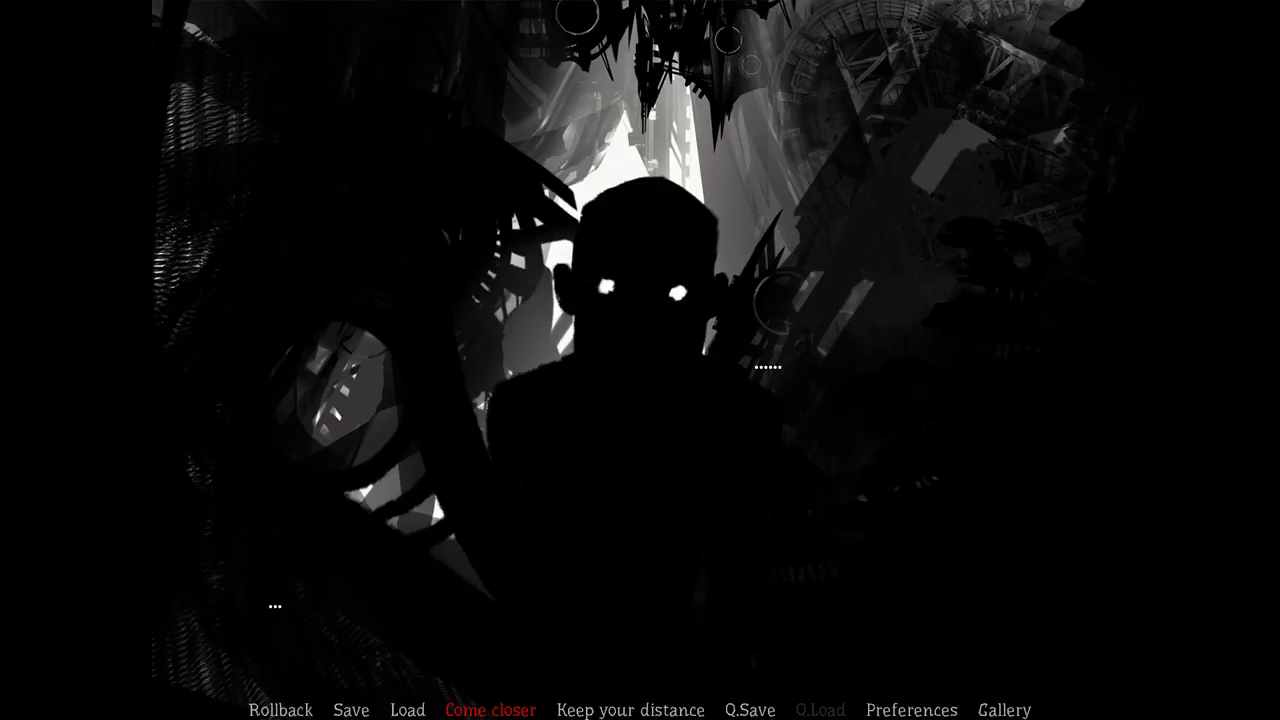
{"action": "key", "text": "Return"}
{"action": "key", "text": "Return"}
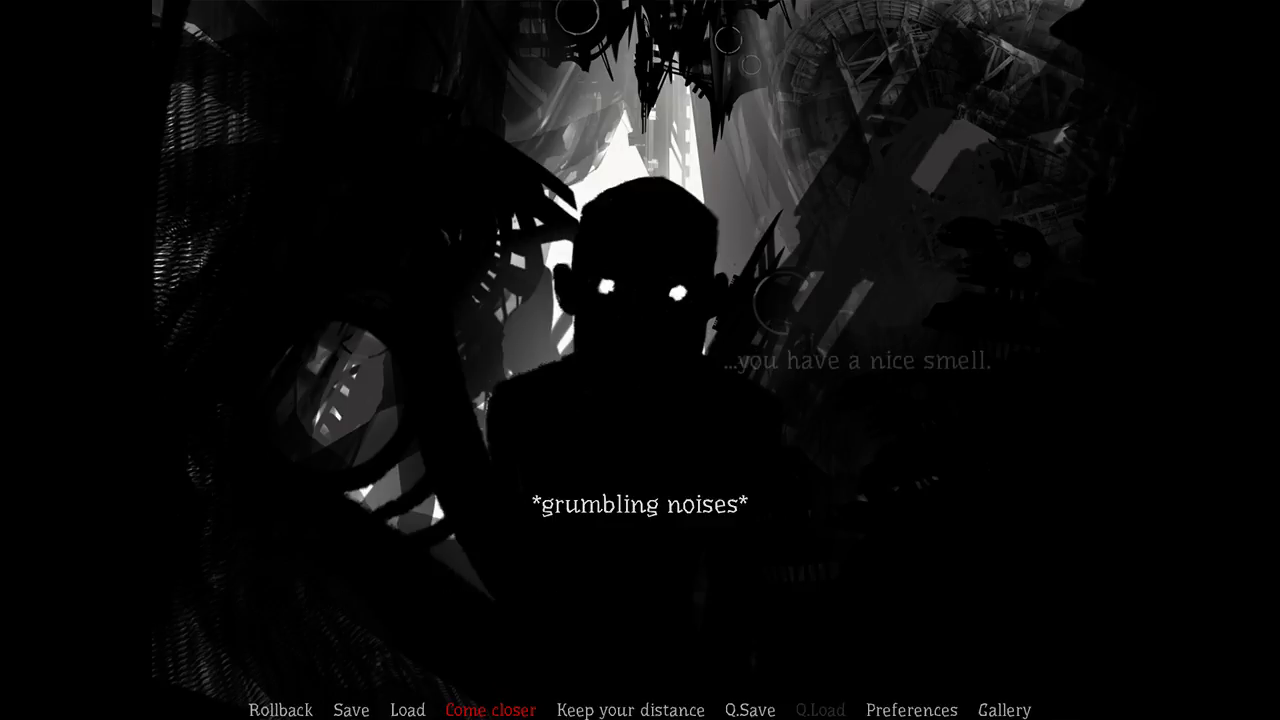
{"action": "key", "text": "Return"}
{"action": "key", "text": "Return"}
{"action": "key", "text": "Return"}
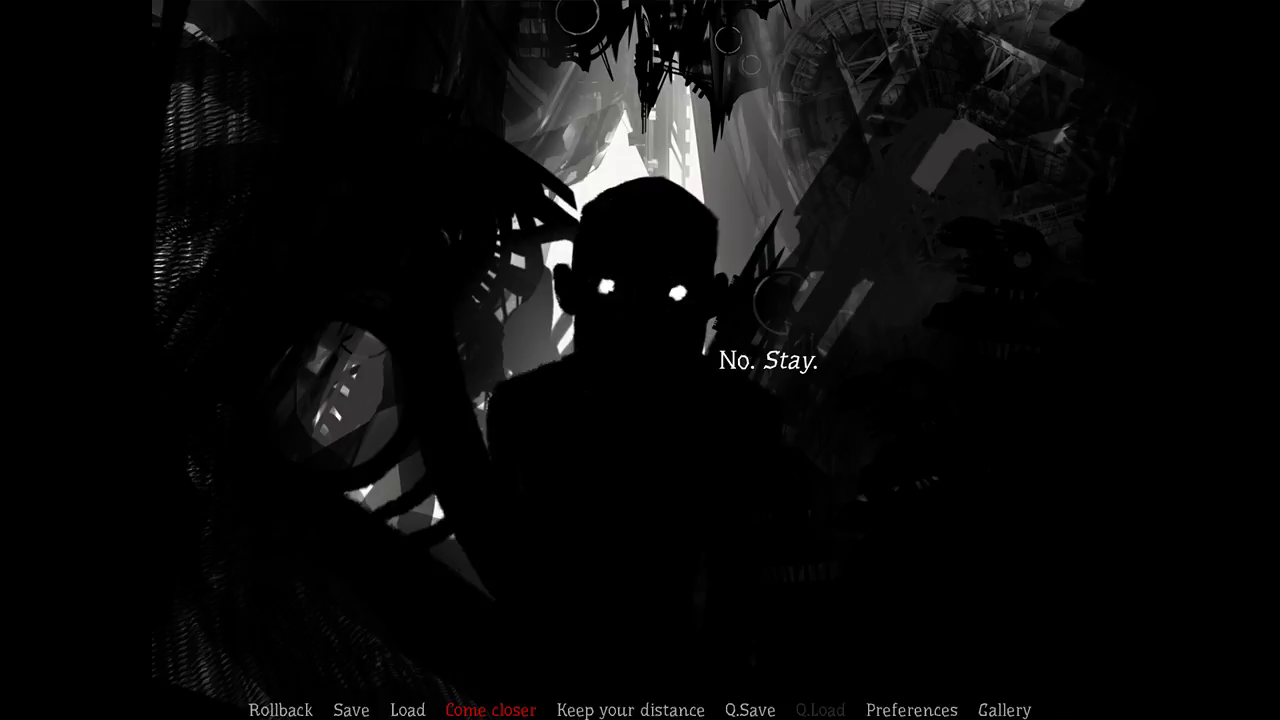
{"action": "key", "text": "Return"}
{"action": "key", "text": "Return"}
{"action": "key", "text": "Down"}
{"action": "key", "text": "Return"}
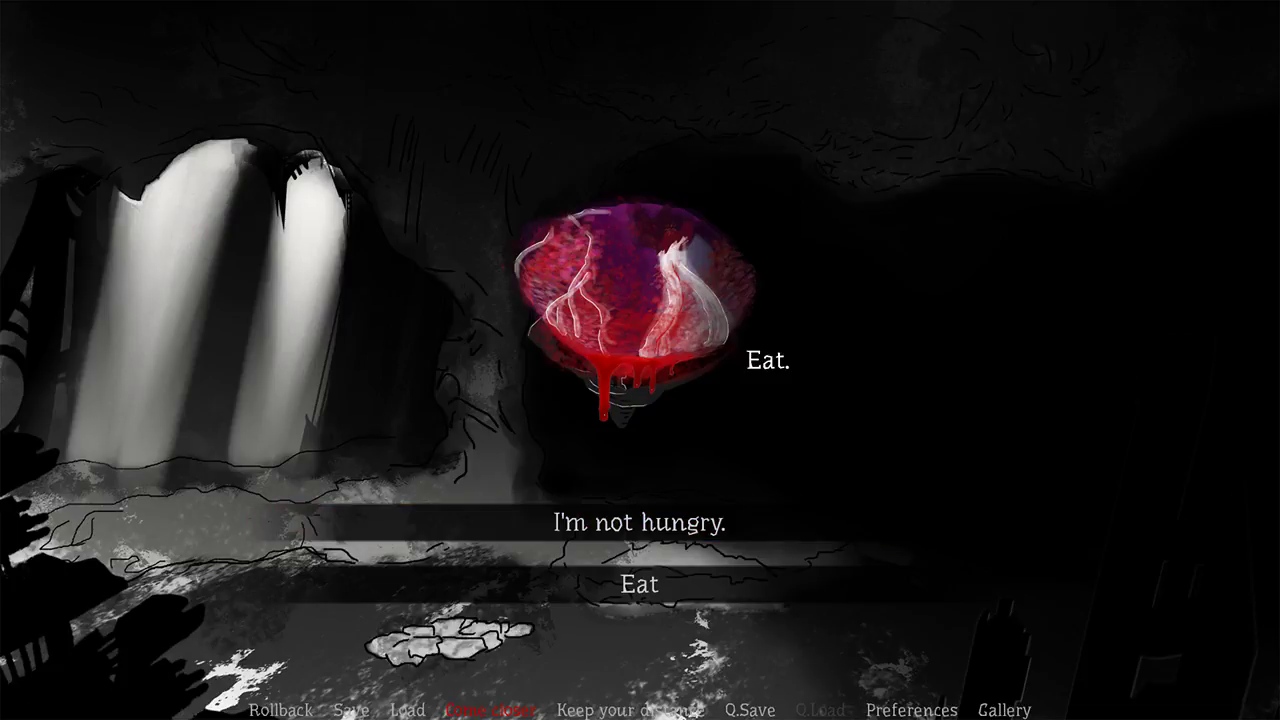
Step: Refuse the bloody heart with 'No!' and choose 'Insult him.'
{"action": "key", "text": "Return"}
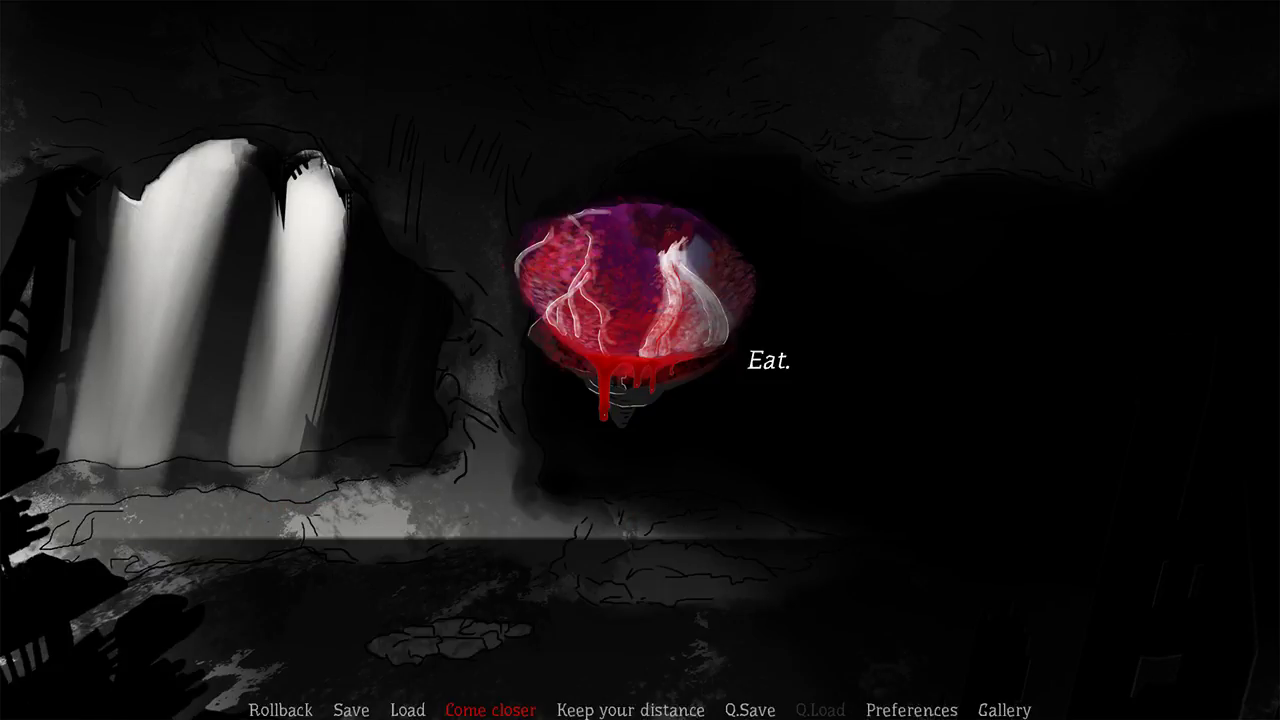
{"action": "key", "text": "Return"}
{"action": "key", "text": "Down"}
{"action": "key", "text": "Return"}
{"action": "key", "text": "Return"}
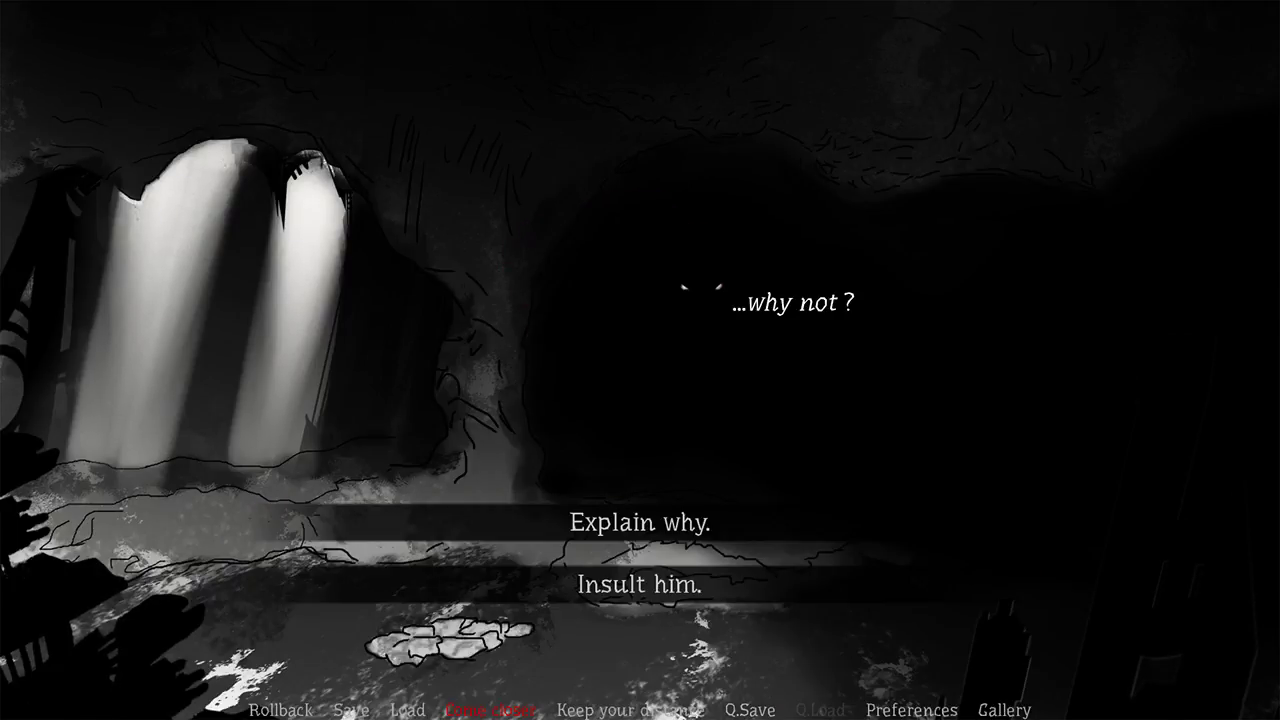
{"action": "key", "text": "Down"}
{"action": "key", "text": "Return"}
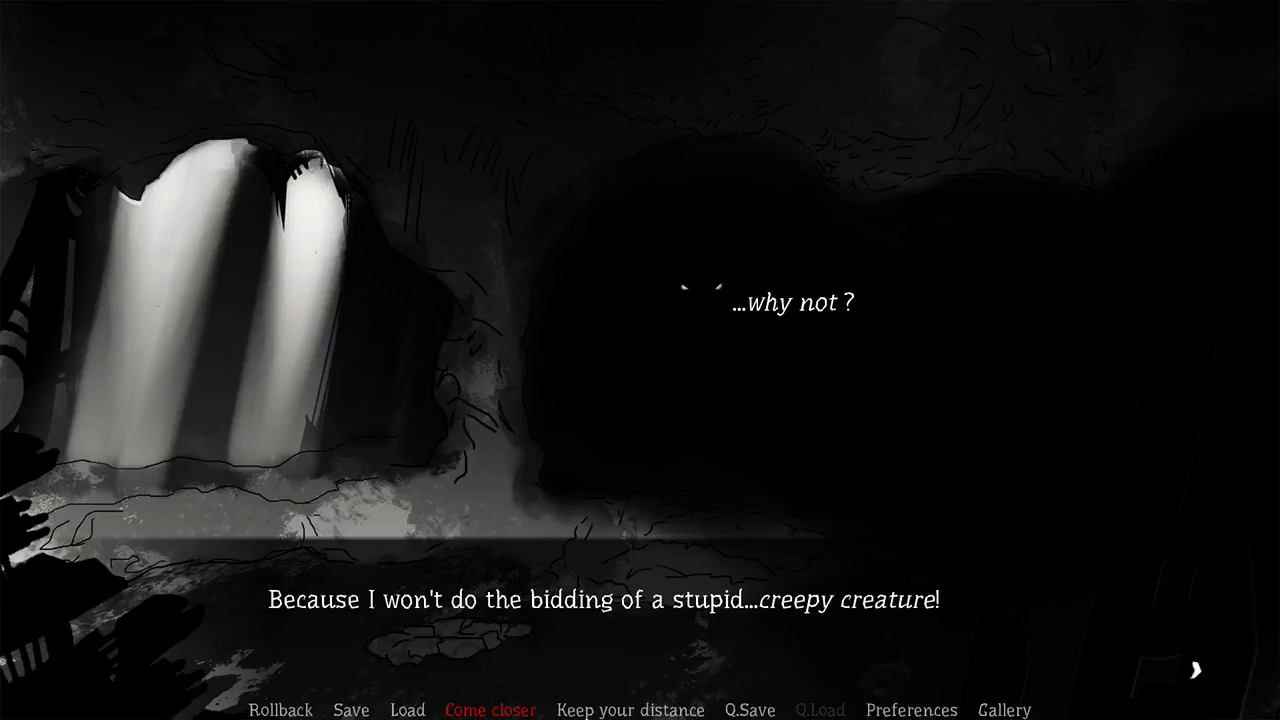
{"action": "key", "text": "Return"}
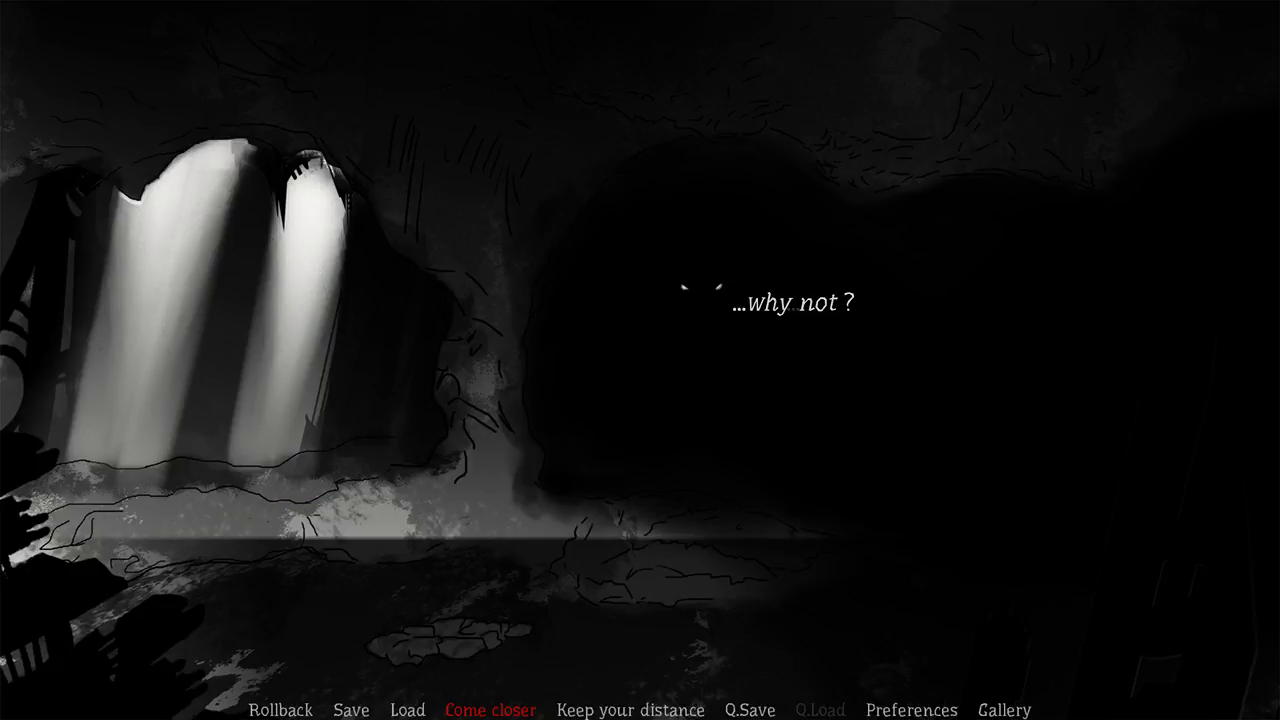
{"action": "key", "text": "Return"}
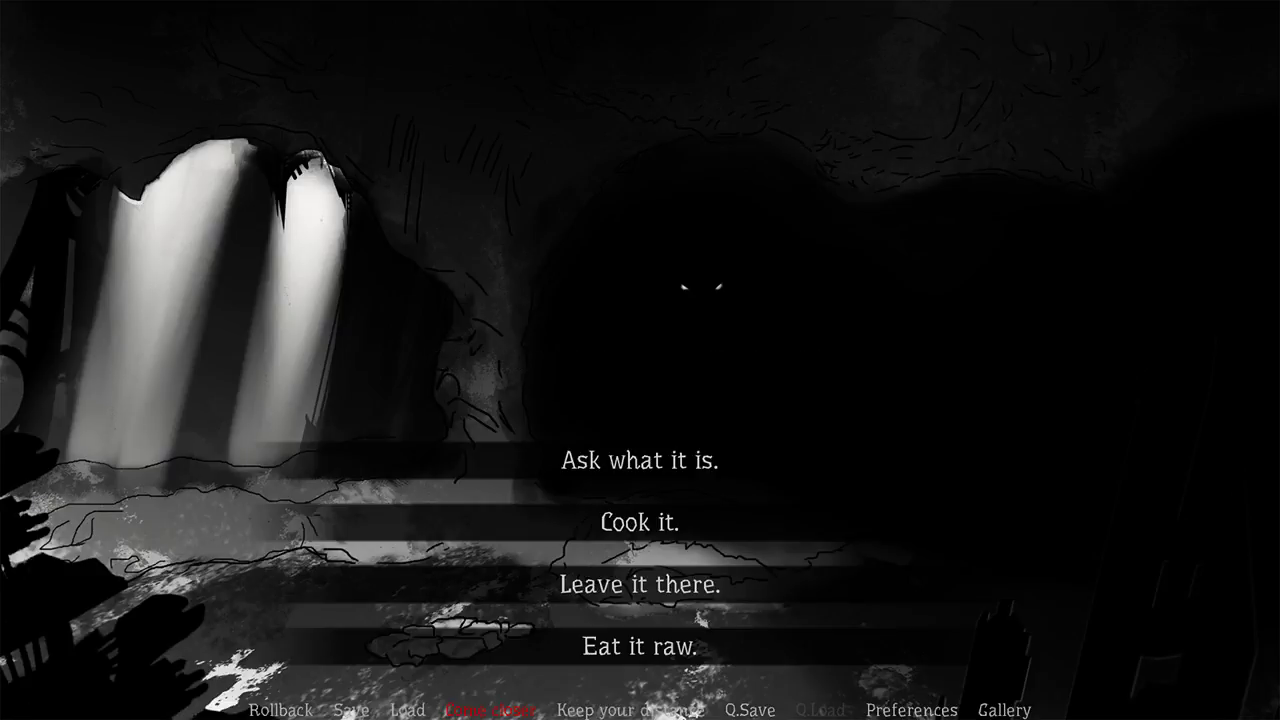
Step: Choose 'Leave it there.' for the creature's meat
{"action": "key", "text": "Down"}
{"action": "key", "text": "Up"}
{"action": "key", "text": "Down"}
{"action": "key", "text": "Return"}
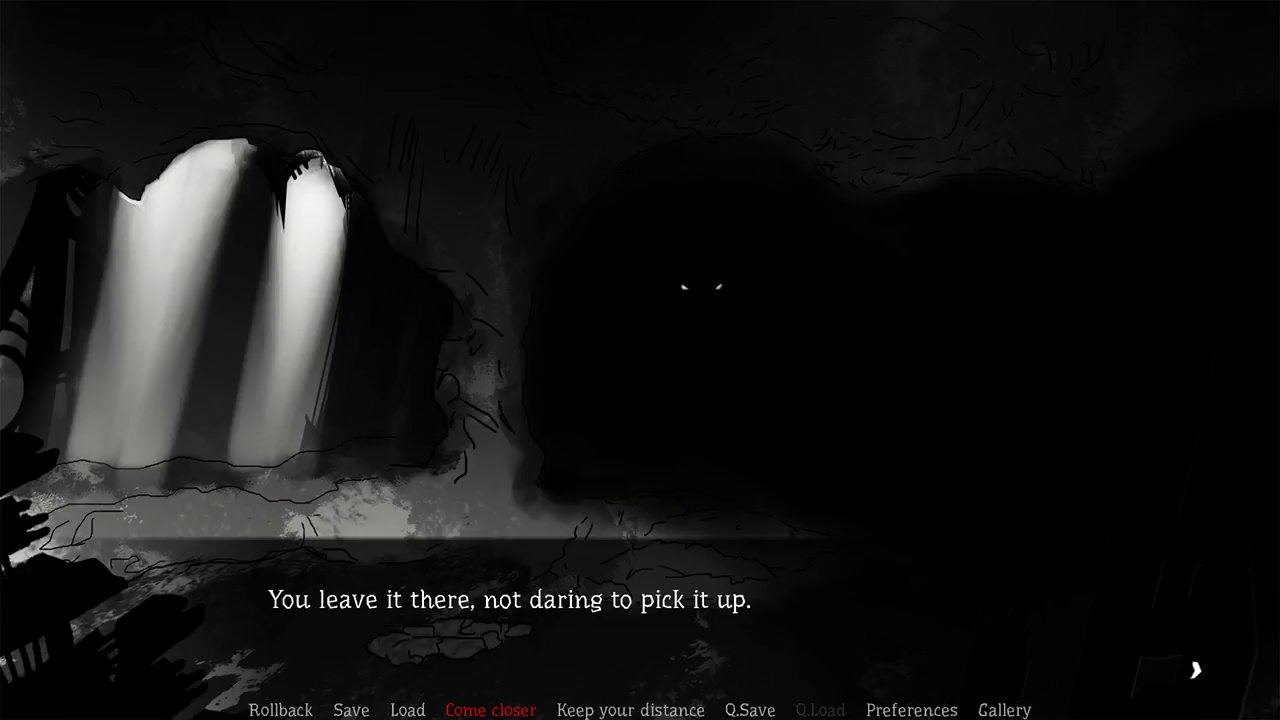
{"action": "key", "text": "Return"}
{"action": "key", "text": "Return"}
{"action": "key", "text": "Return"}
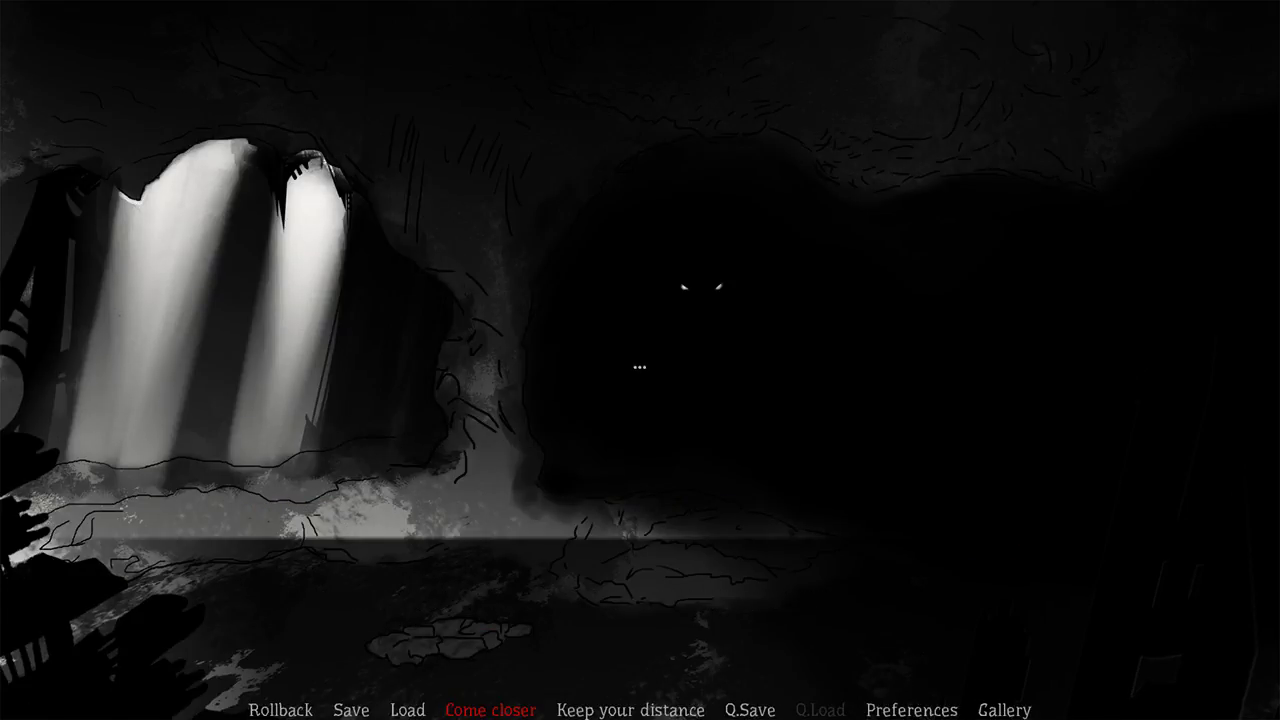
Step: Pick 'Be aggressive.', then answer the creature's question with 'Be evasive'
{"action": "key", "text": "Return"}
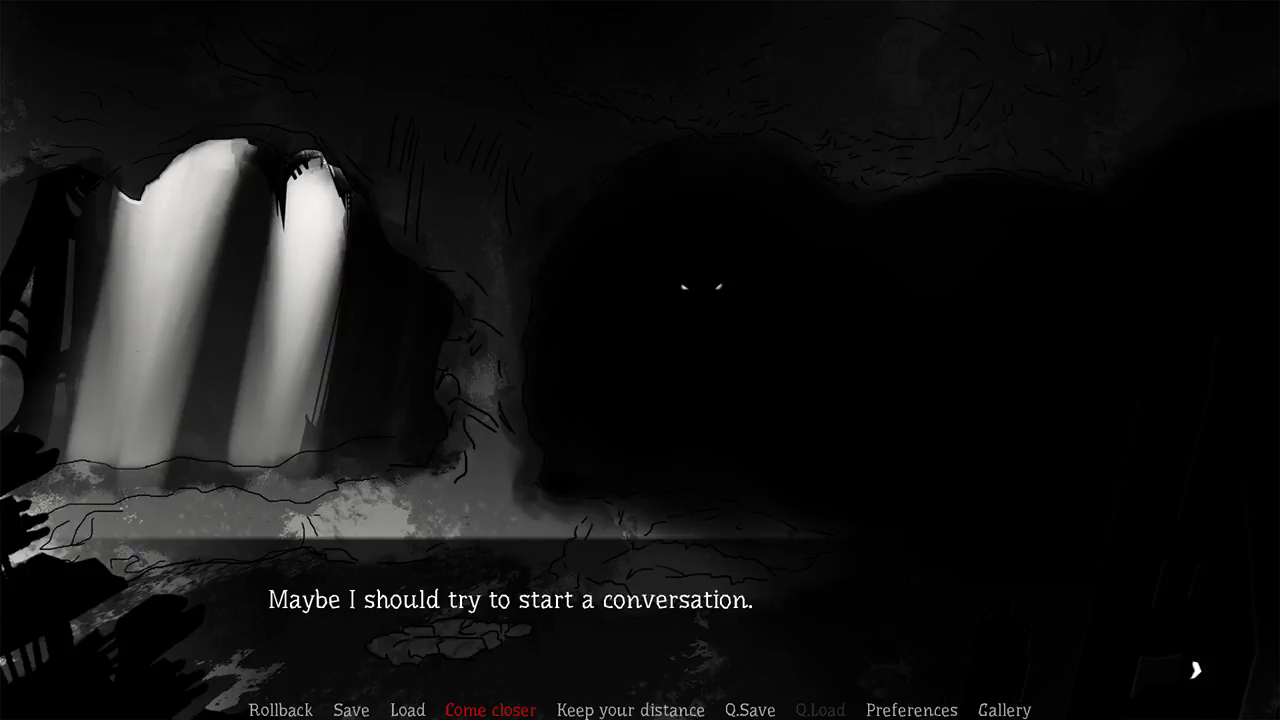
{"action": "key", "text": "Return"}
{"action": "key", "text": "Down"}
{"action": "key", "text": "Return"}
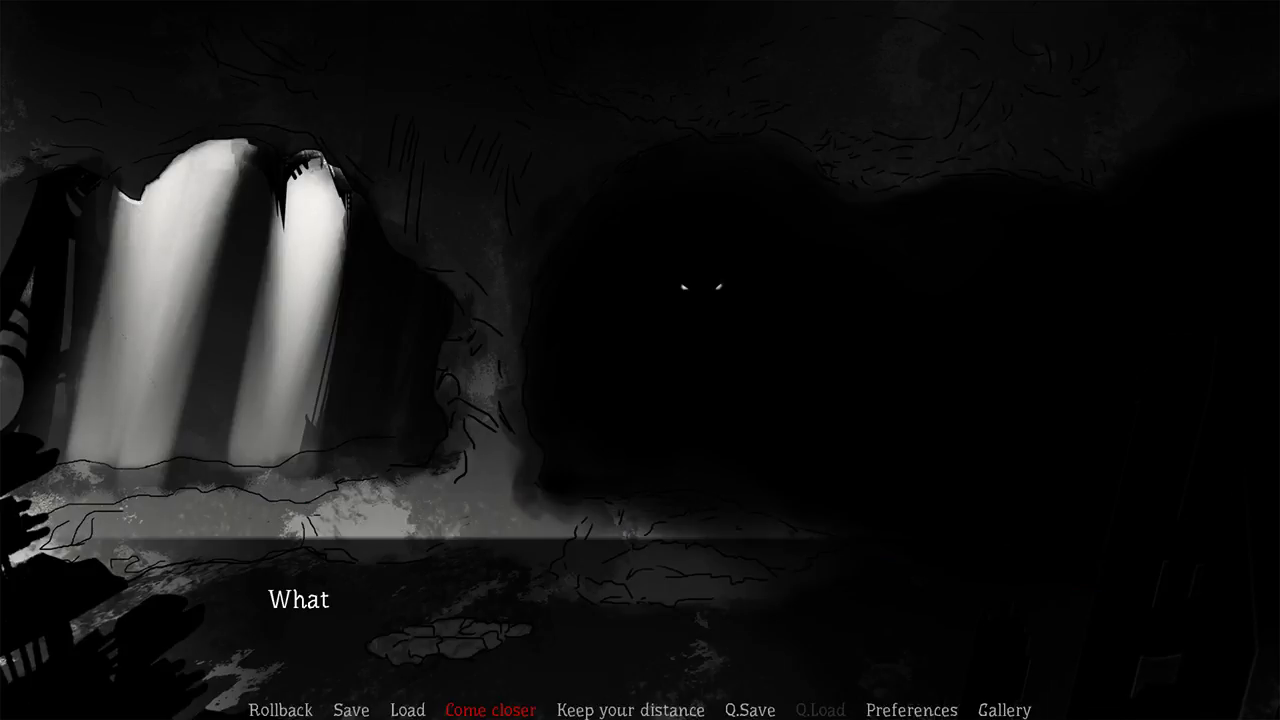
{"action": "key", "text": "Return"}
{"action": "key", "text": "Return"}
{"action": "key", "text": "Return"}
{"action": "key", "text": "Return"}
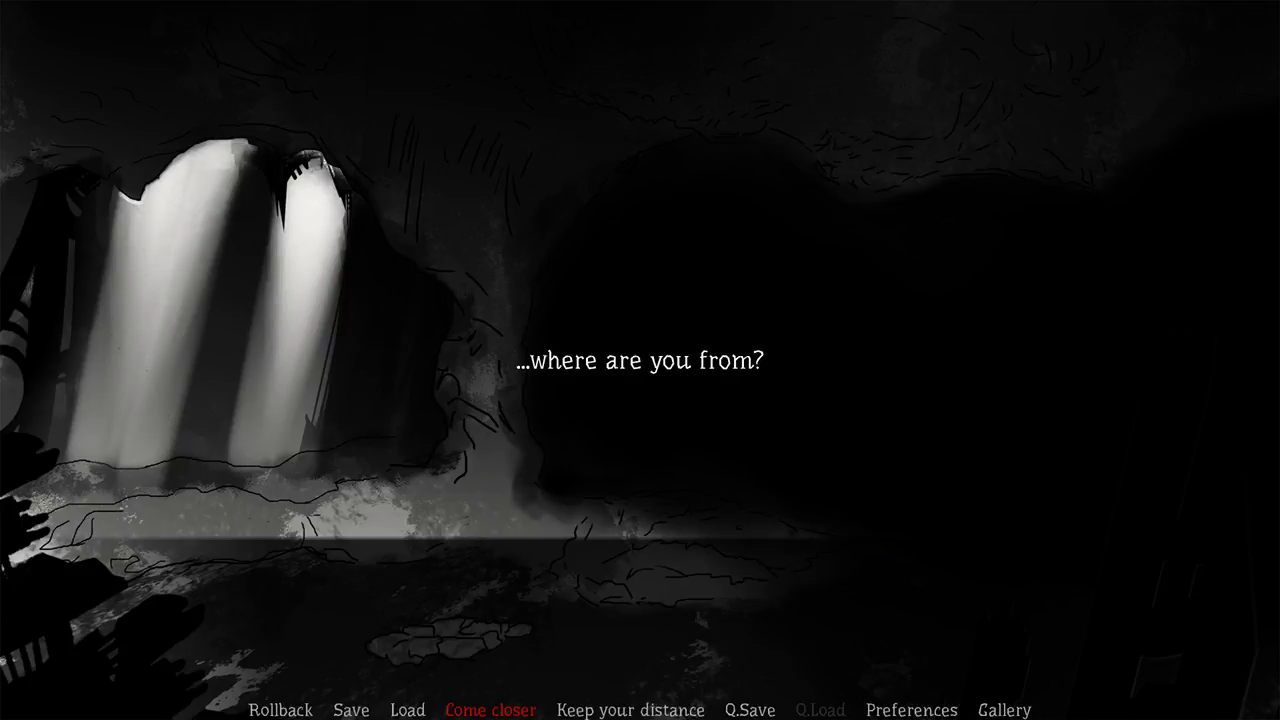
{"action": "key", "text": "Return"}
{"action": "key", "text": "Down"}
{"action": "key", "text": "Return"}
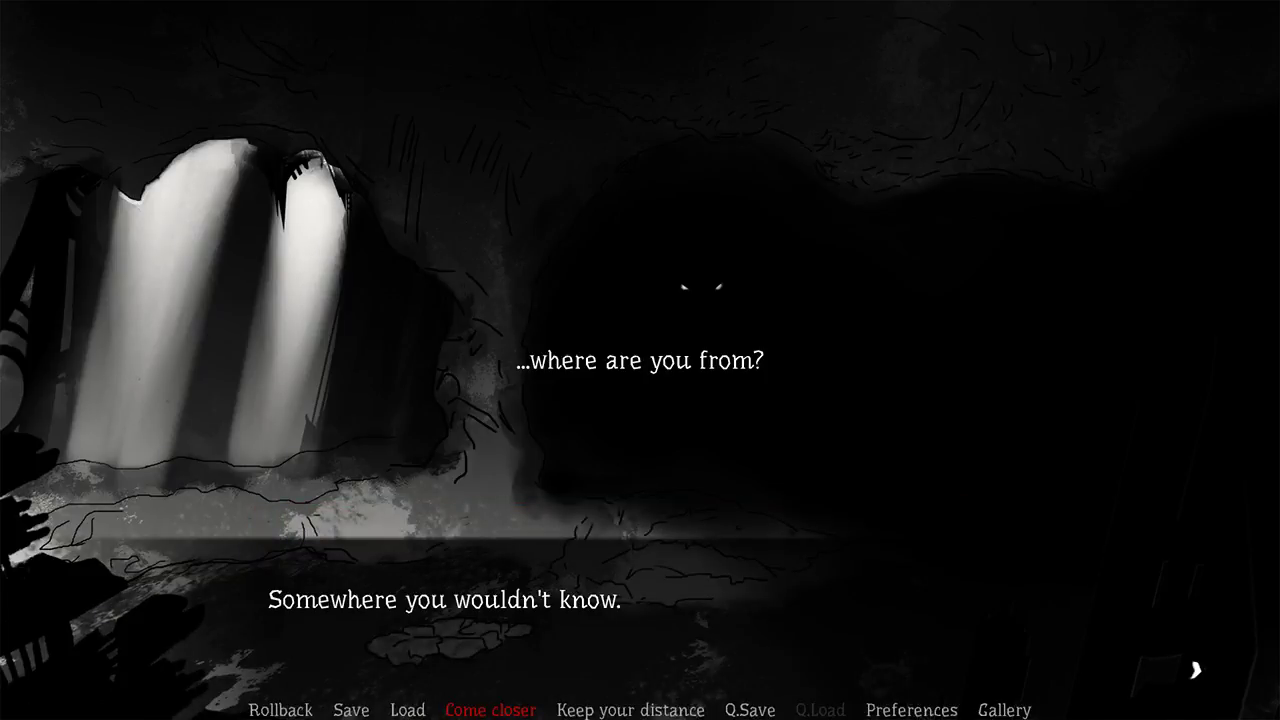
{"action": "key", "text": "Return"}
{"action": "key", "text": "Return"}
{"action": "key", "text": "Return"}
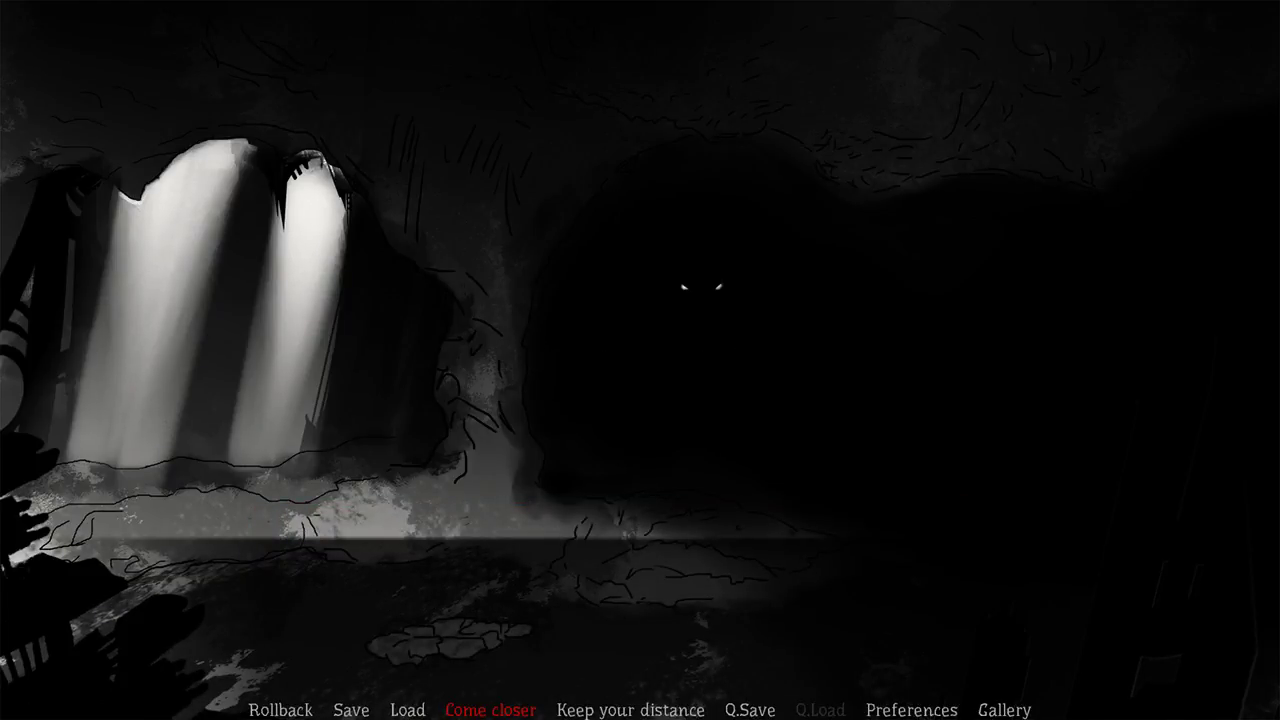
Step: Choose 'Start a fire.' over enduring the cold
{"action": "key", "text": "Return"}
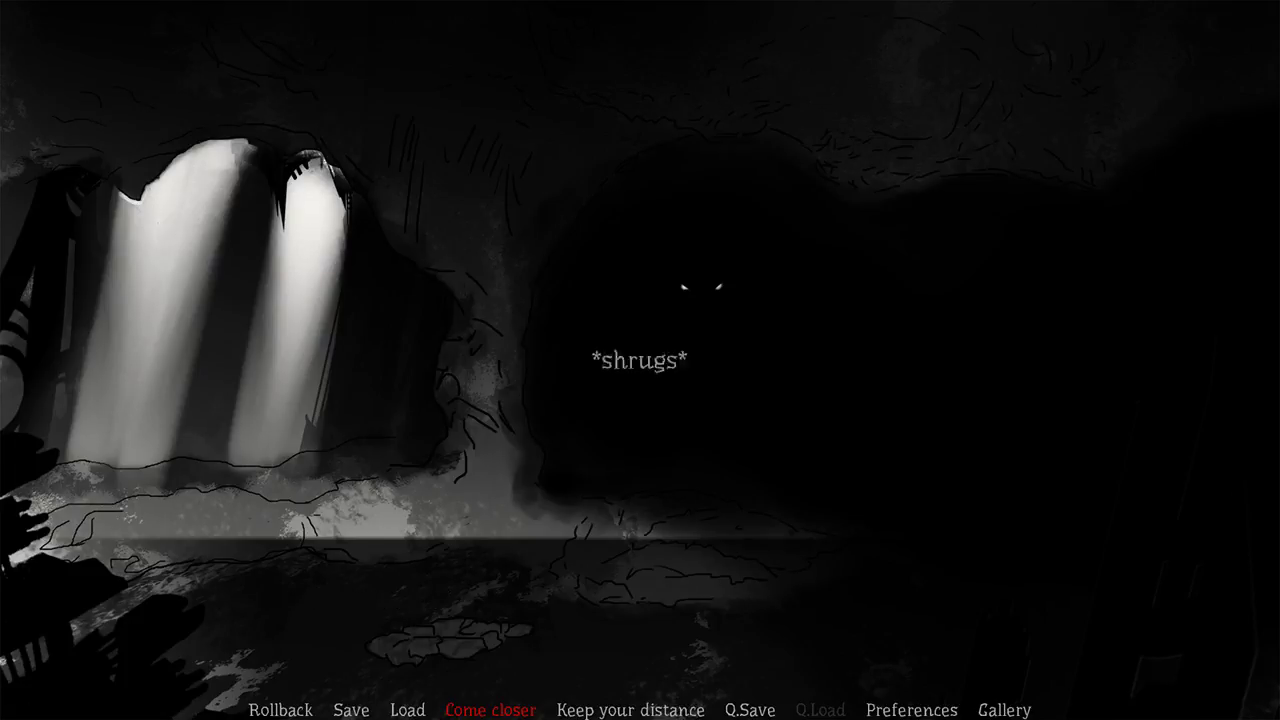
{"action": "key", "text": "Return"}
{"action": "key", "text": "Down"}
{"action": "key", "text": "Return"}
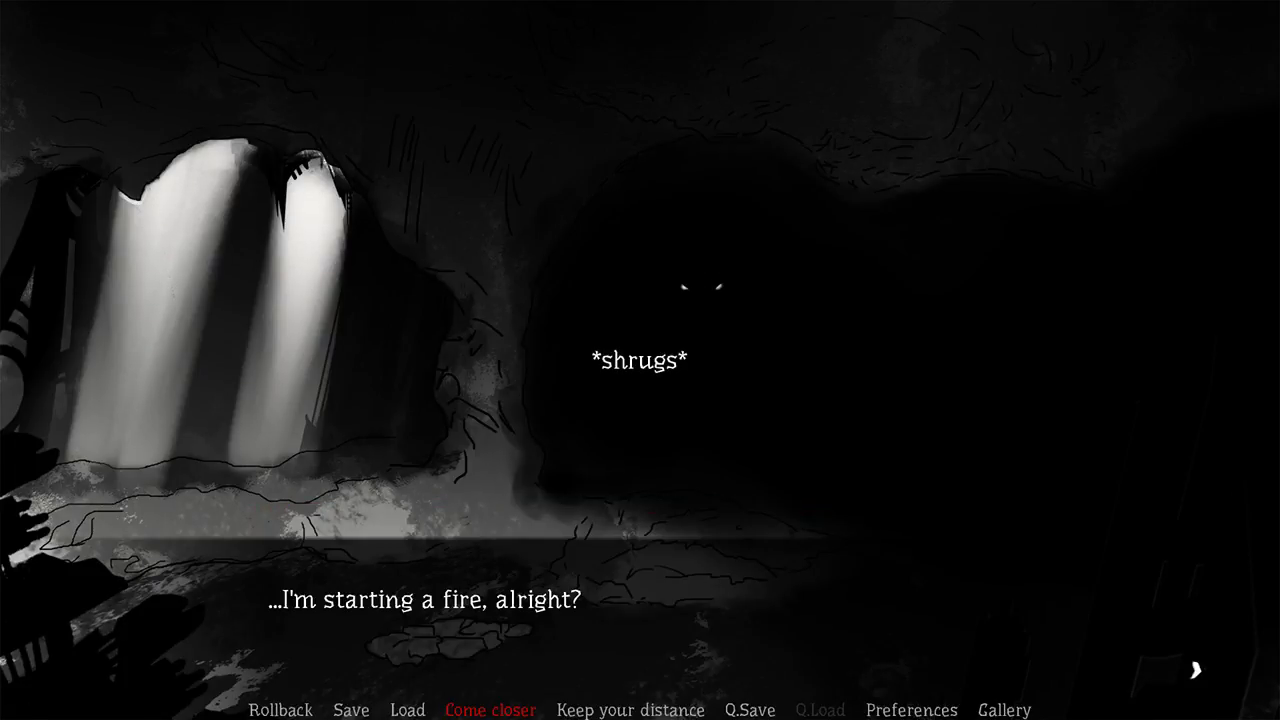
{"action": "key", "text": "Return"}
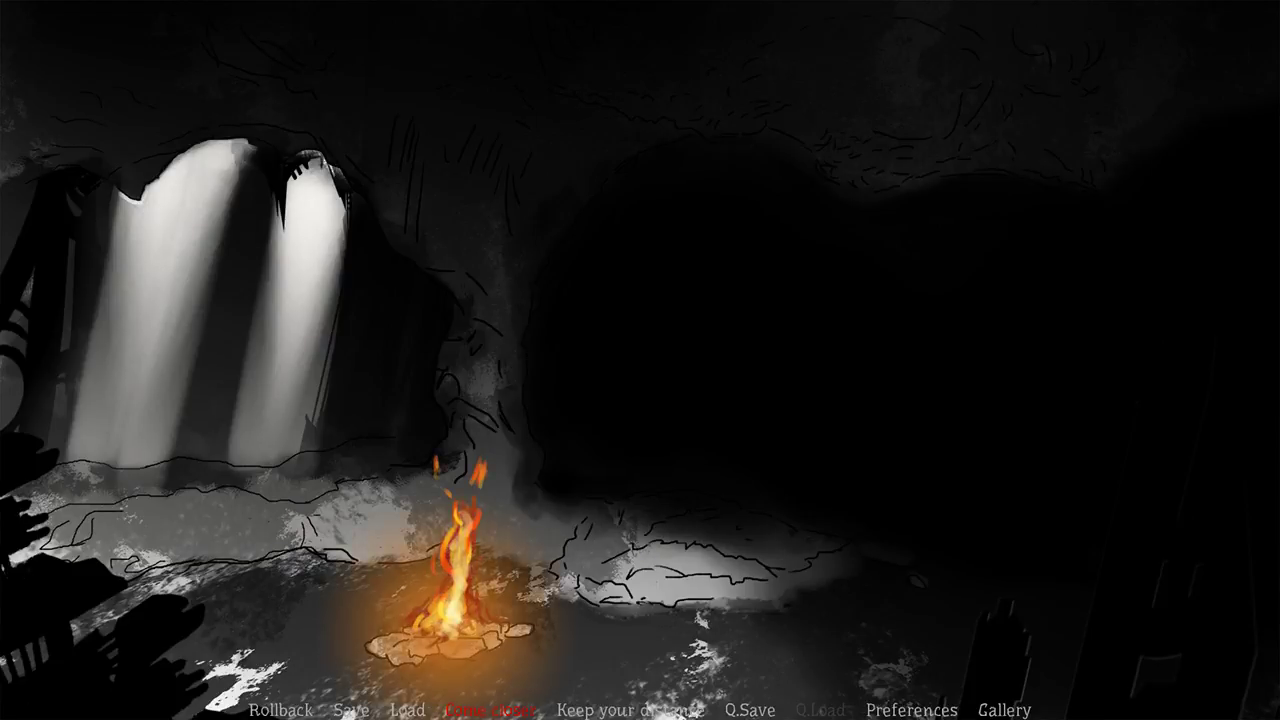
Step: Answer the insult with '...have you seen yourself?' and read through the scratching and spear dialogue
{"action": "key", "text": "Return"}
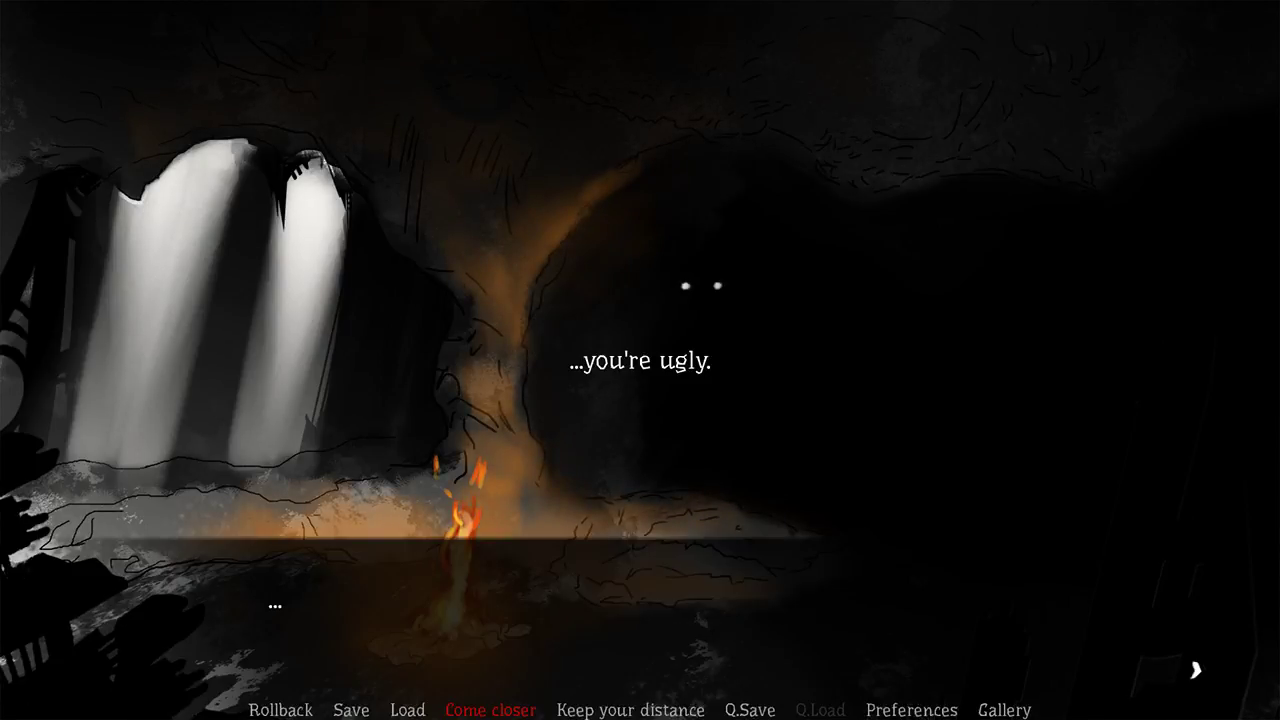
{"action": "key", "text": "Return"}
{"action": "key", "text": "Down"}
{"action": "key", "text": "Return"}
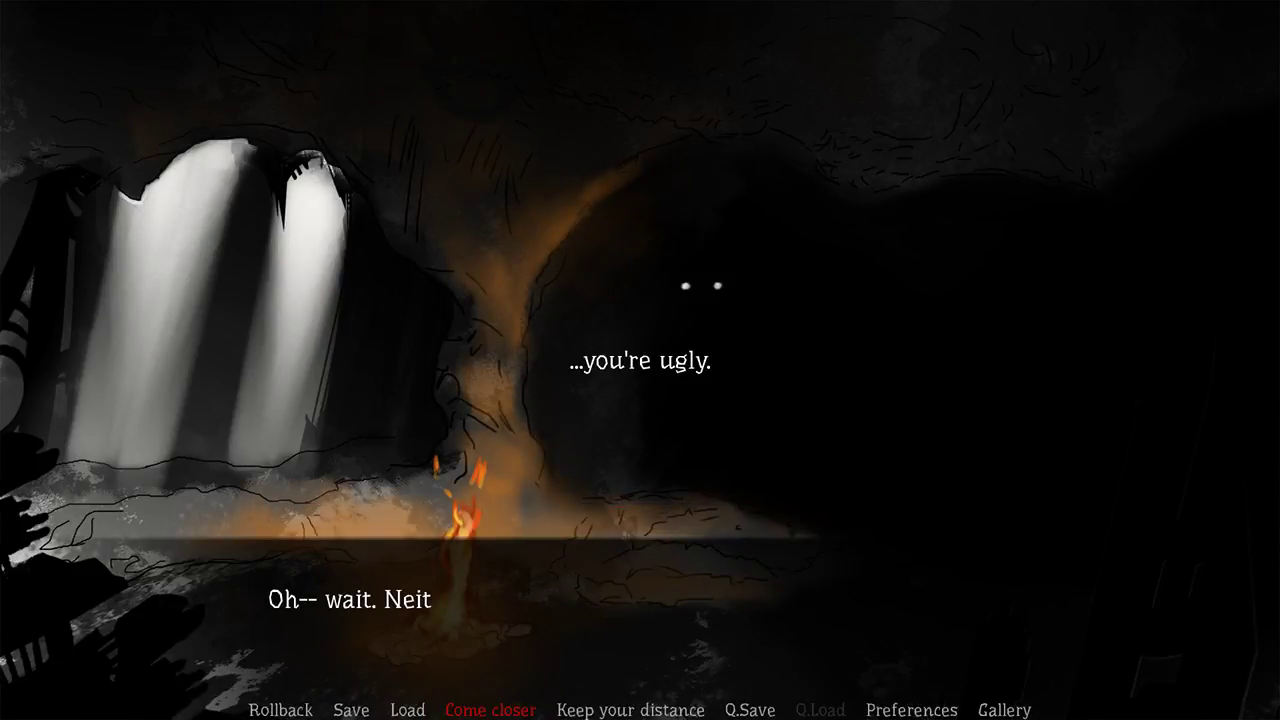
{"action": "key", "text": "Return"}
{"action": "key", "text": "space"}
{"action": "key", "text": "space"}
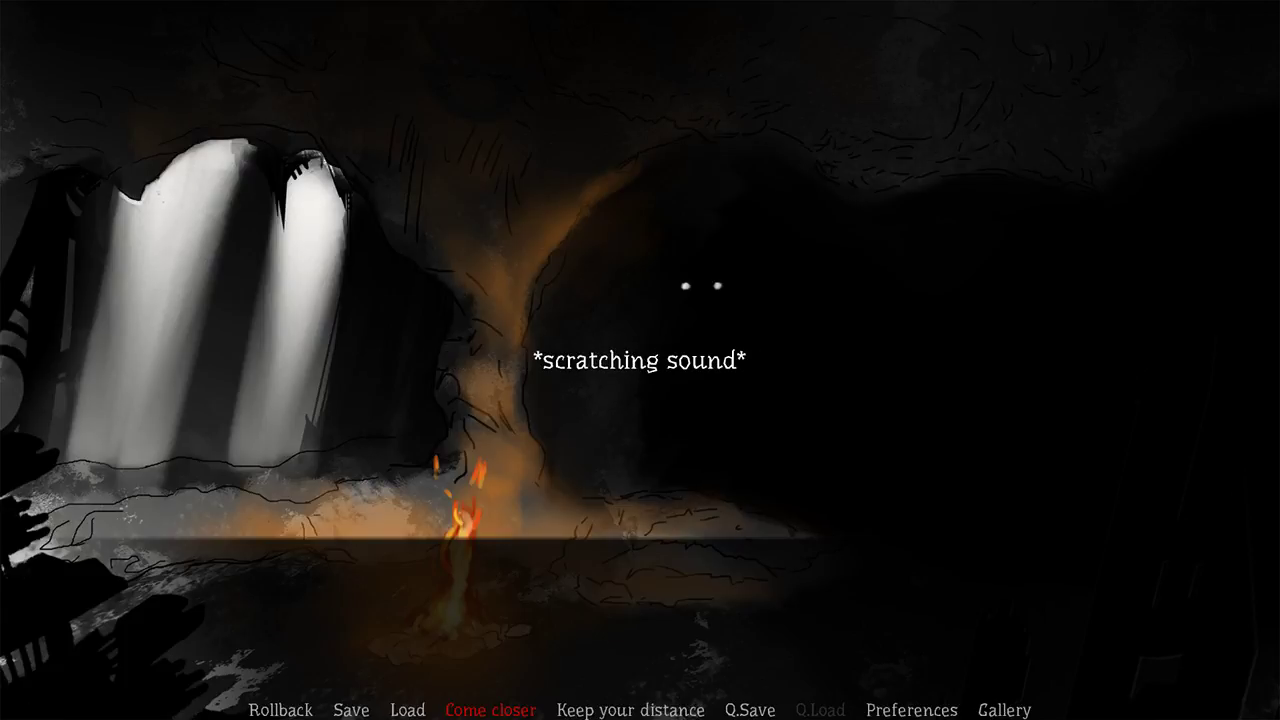
{"action": "key", "text": "space"}
{"action": "key", "text": "space"}
{"action": "key", "text": "space"}
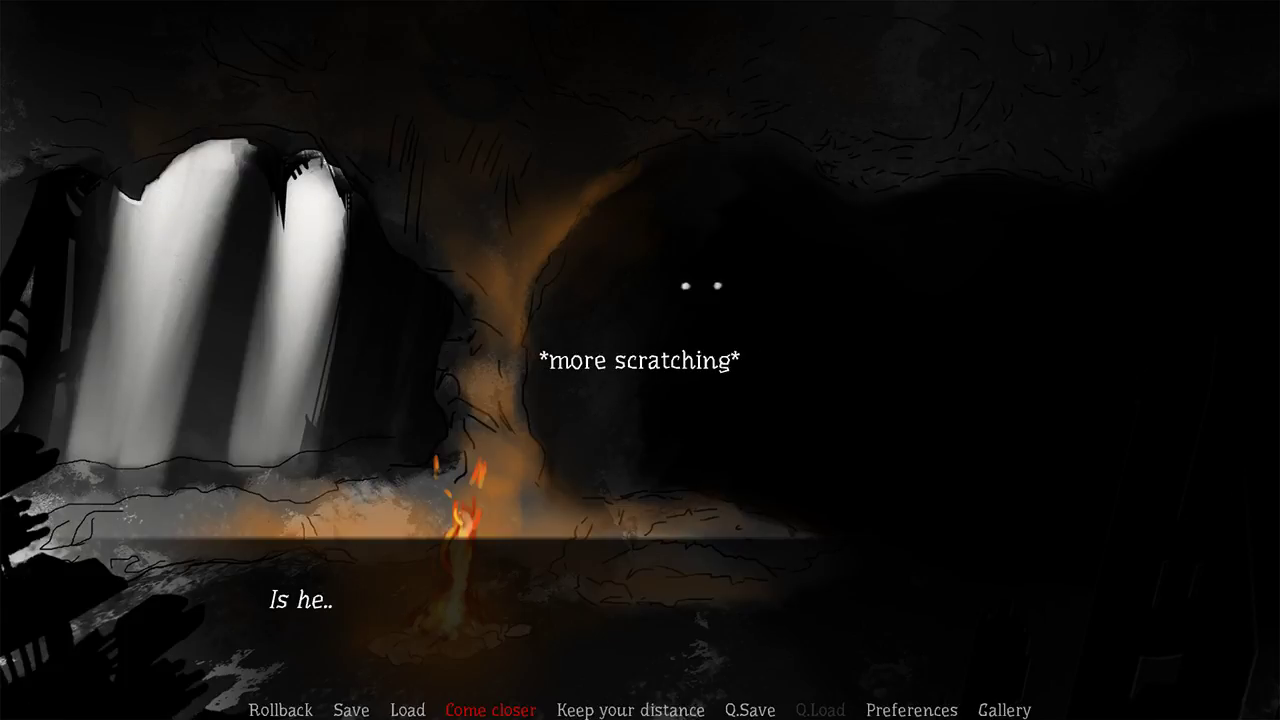
{"action": "key", "text": "space"}
{"action": "key", "text": "space"}
{"action": "key", "text": "space"}
{"action": "key", "text": "space"}
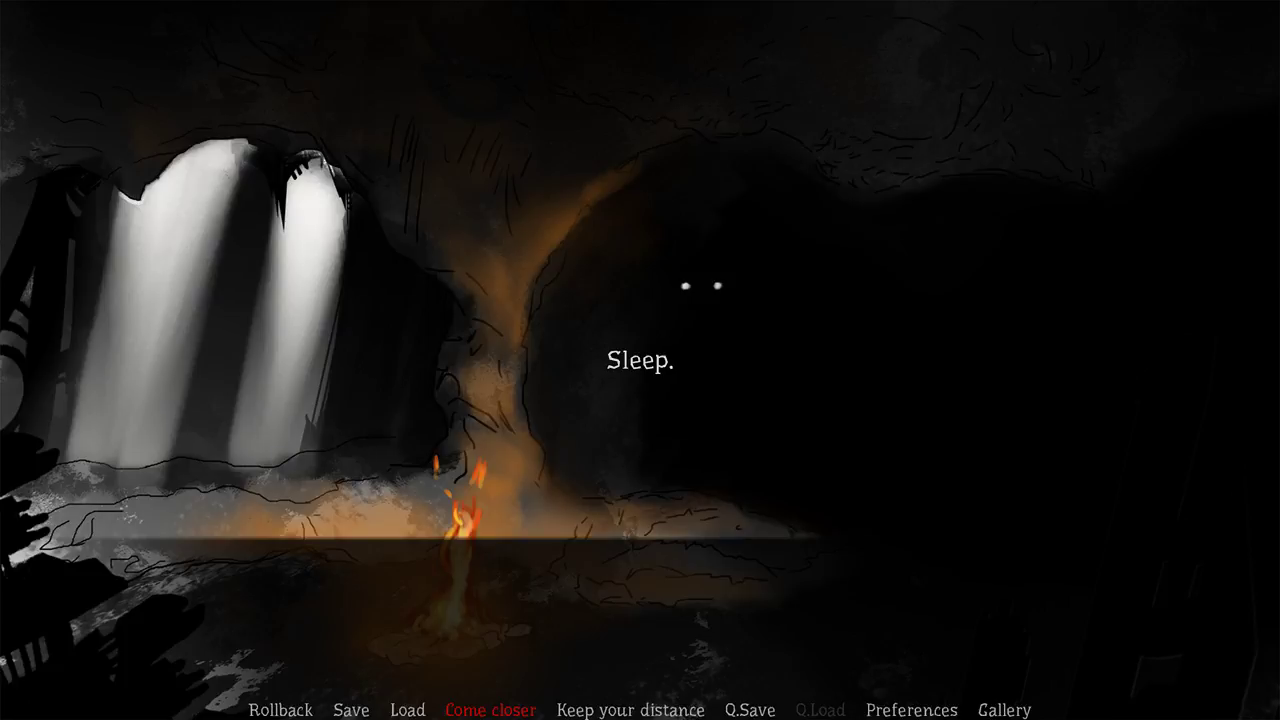
{"action": "key", "text": "space"}
{"action": "key", "text": "space"}
{"action": "key", "text": "space"}
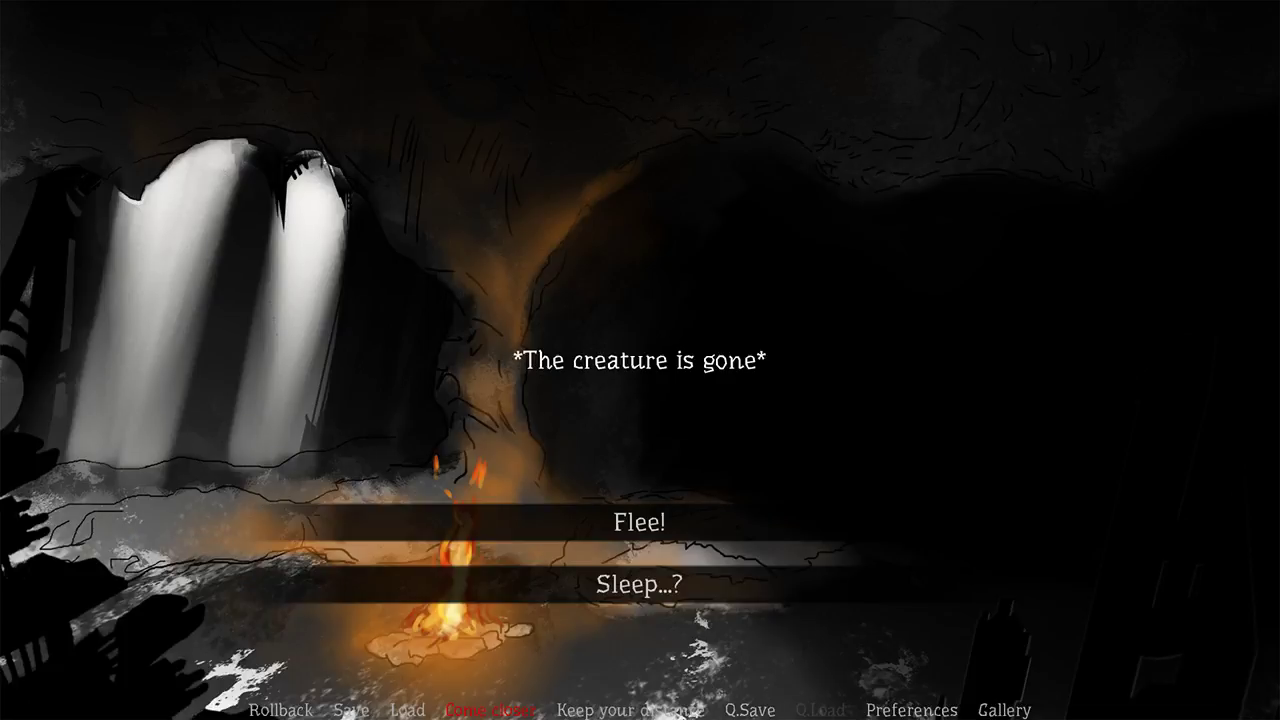
Step: Choose 'Sleep...?' by the fire, then 'Stay' outside the cave
{"action": "key", "text": "Down"}
{"action": "key", "text": "Down"}
{"action": "key", "text": "Return"}
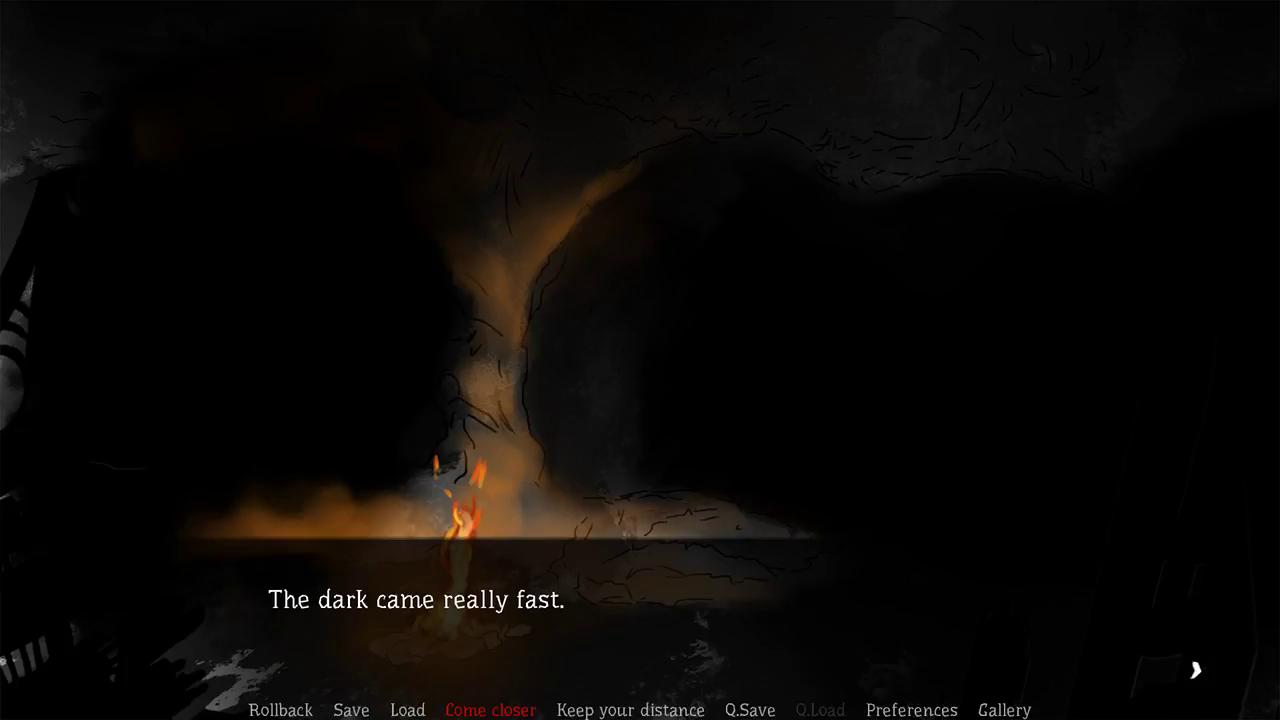
{"action": "key", "text": "space"}
{"action": "key", "text": "space"}
{"action": "key", "text": "space"}
{"action": "key", "text": "space"}
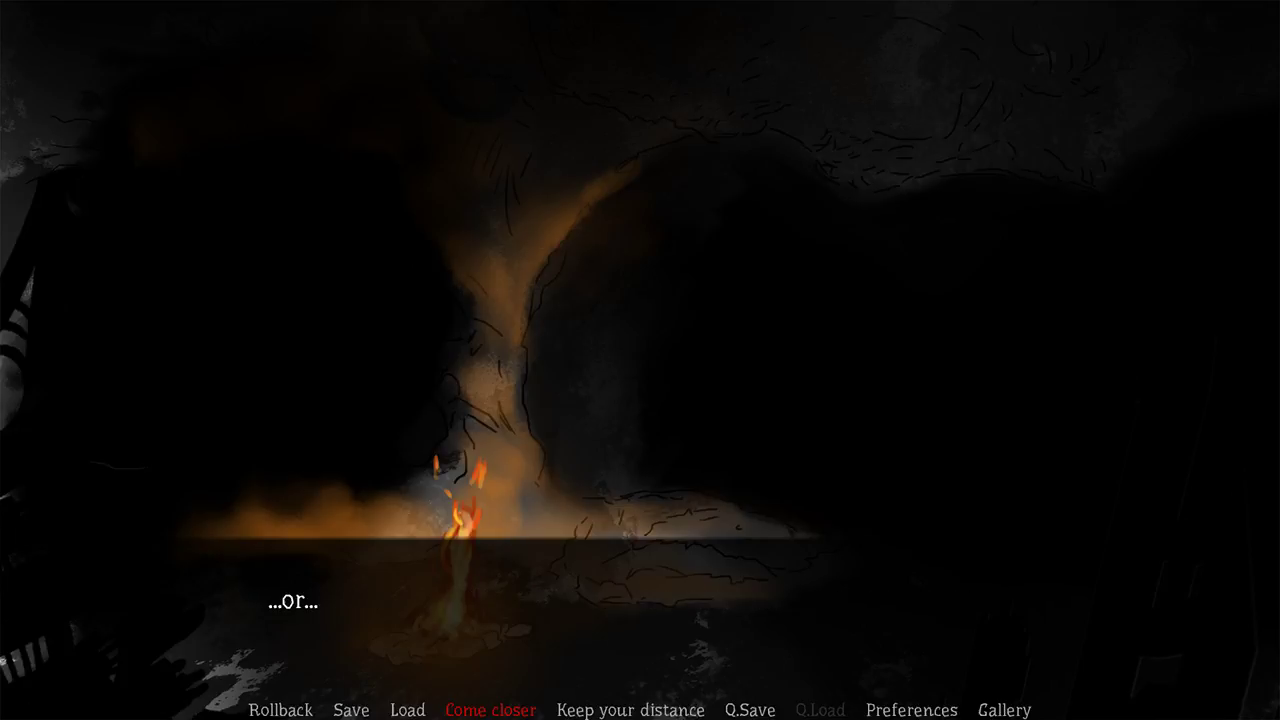
{"action": "key", "text": "space"}
{"action": "key", "text": "Down"}
{"action": "key", "text": "Down"}
{"action": "key", "text": "Return"}
{"action": "key", "text": "space"}
{"action": "key", "text": "space"}
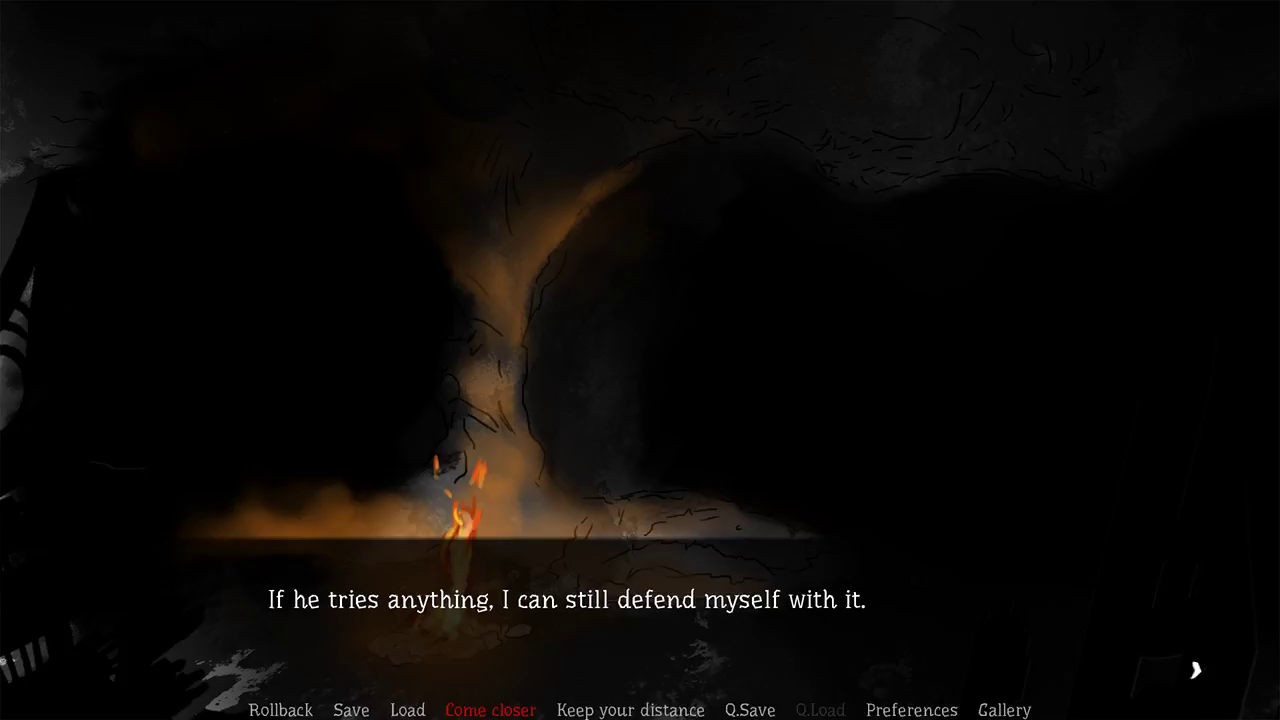
{"action": "key", "text": "space"}
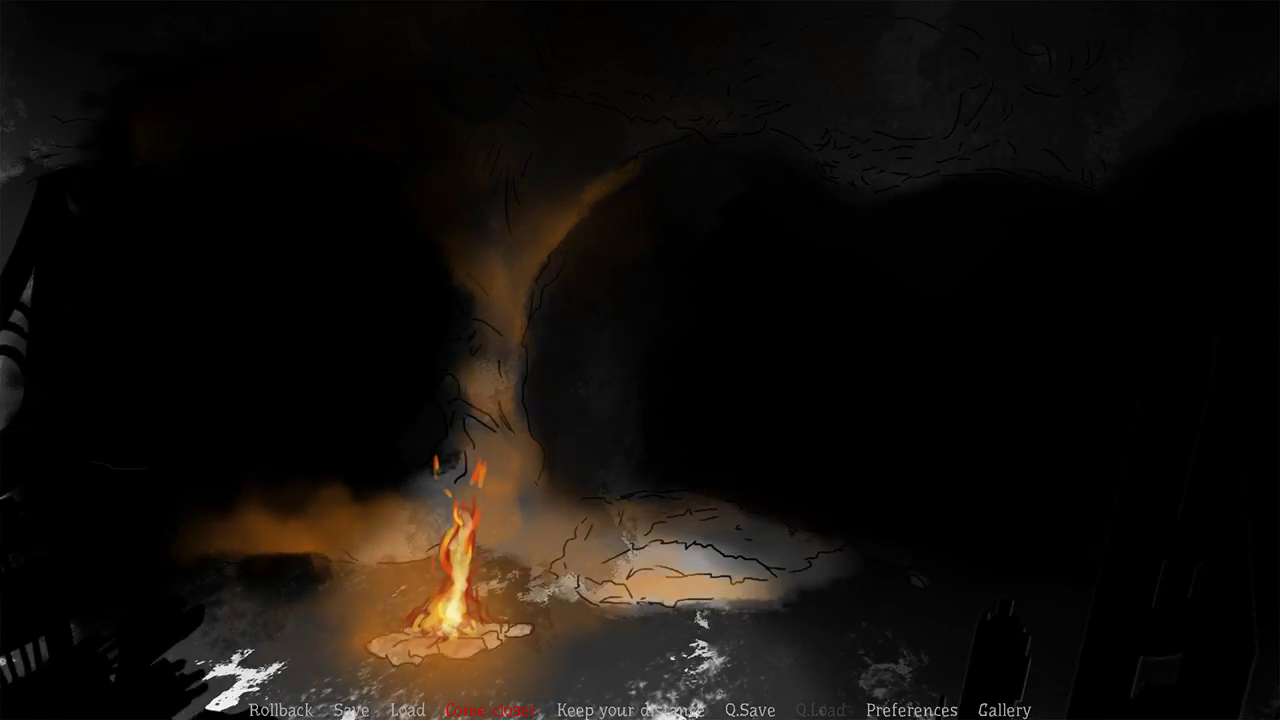